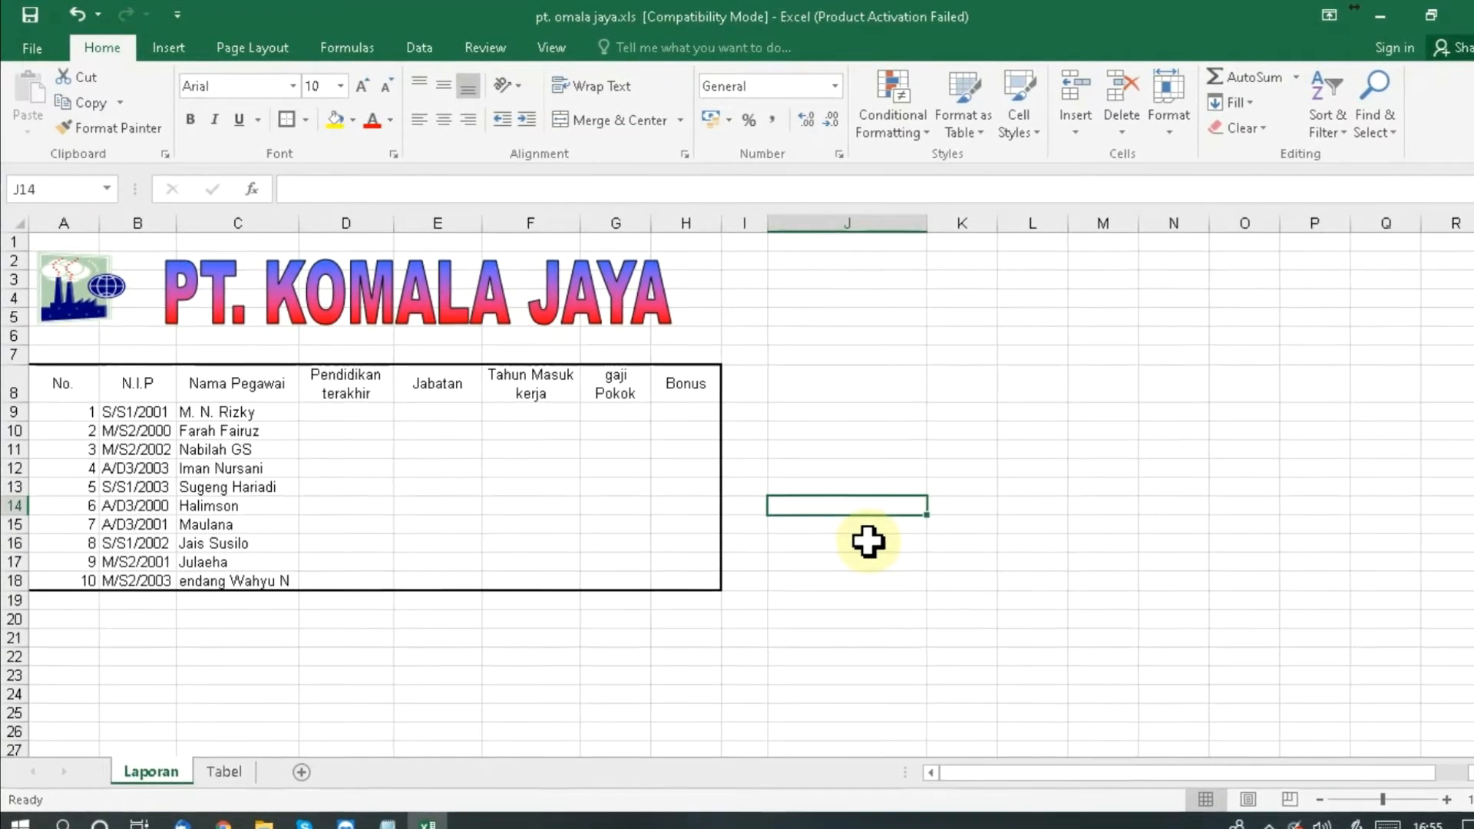
# - Review the Laporan table's N.I.P column, starting from S/S1/2001 and M/S2/2000
pyautogui.press('Left')
pyautogui.press('Left')
pyautogui.press('Left')
pyautogui.press('Left')
pyautogui.press('Left')
pyautogui.press('Left')
pyautogui.press('Up')
pyautogui.press('Up')
pyautogui.press('Up')
pyautogui.press('Up')
pyautogui.press('Left')
pyautogui.press('Left')
pyautogui.press('Left')
pyautogui.press('Up')
pyautogui.press('Up')
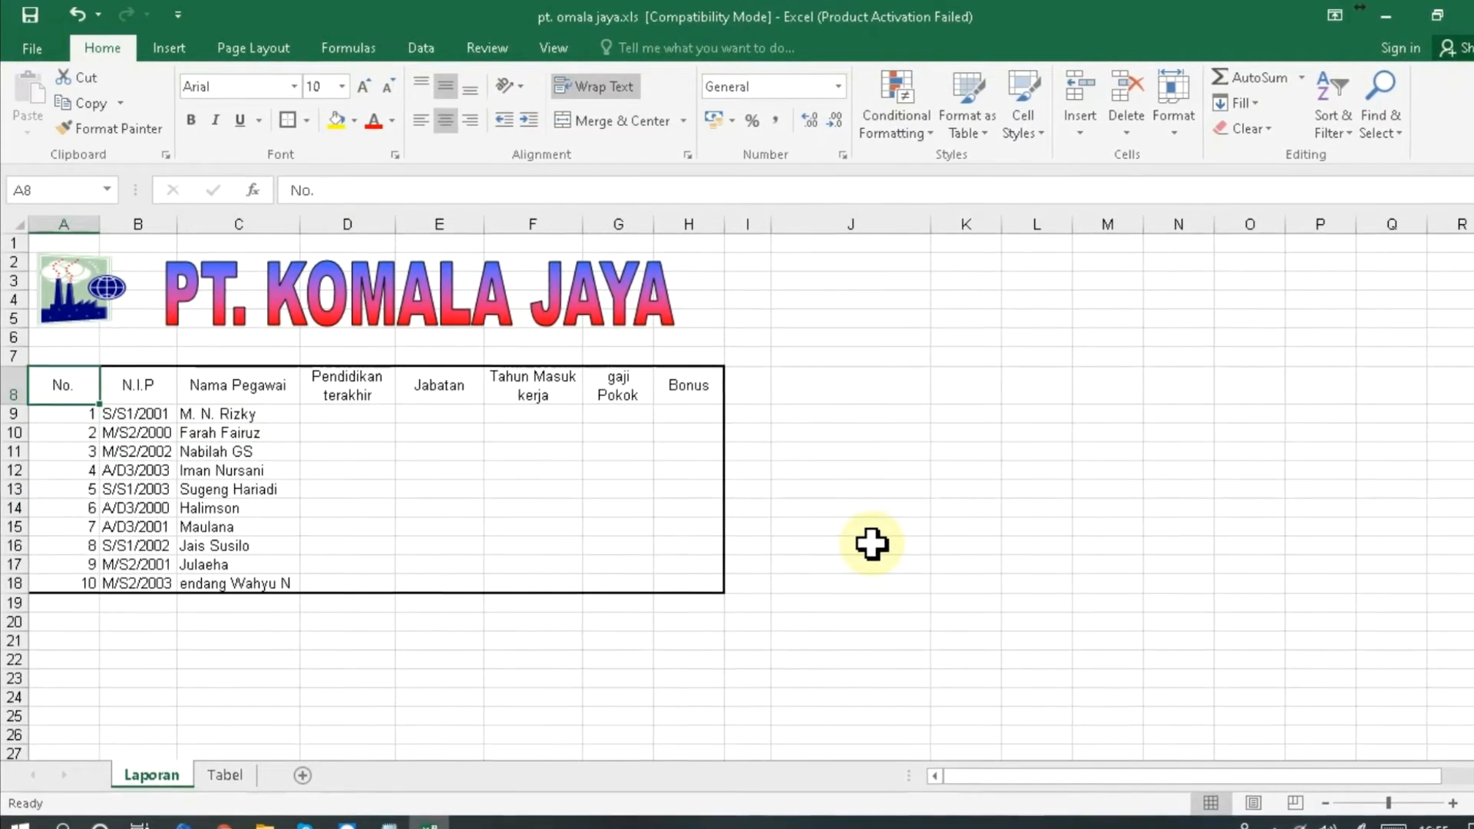
pyautogui.press('Right')
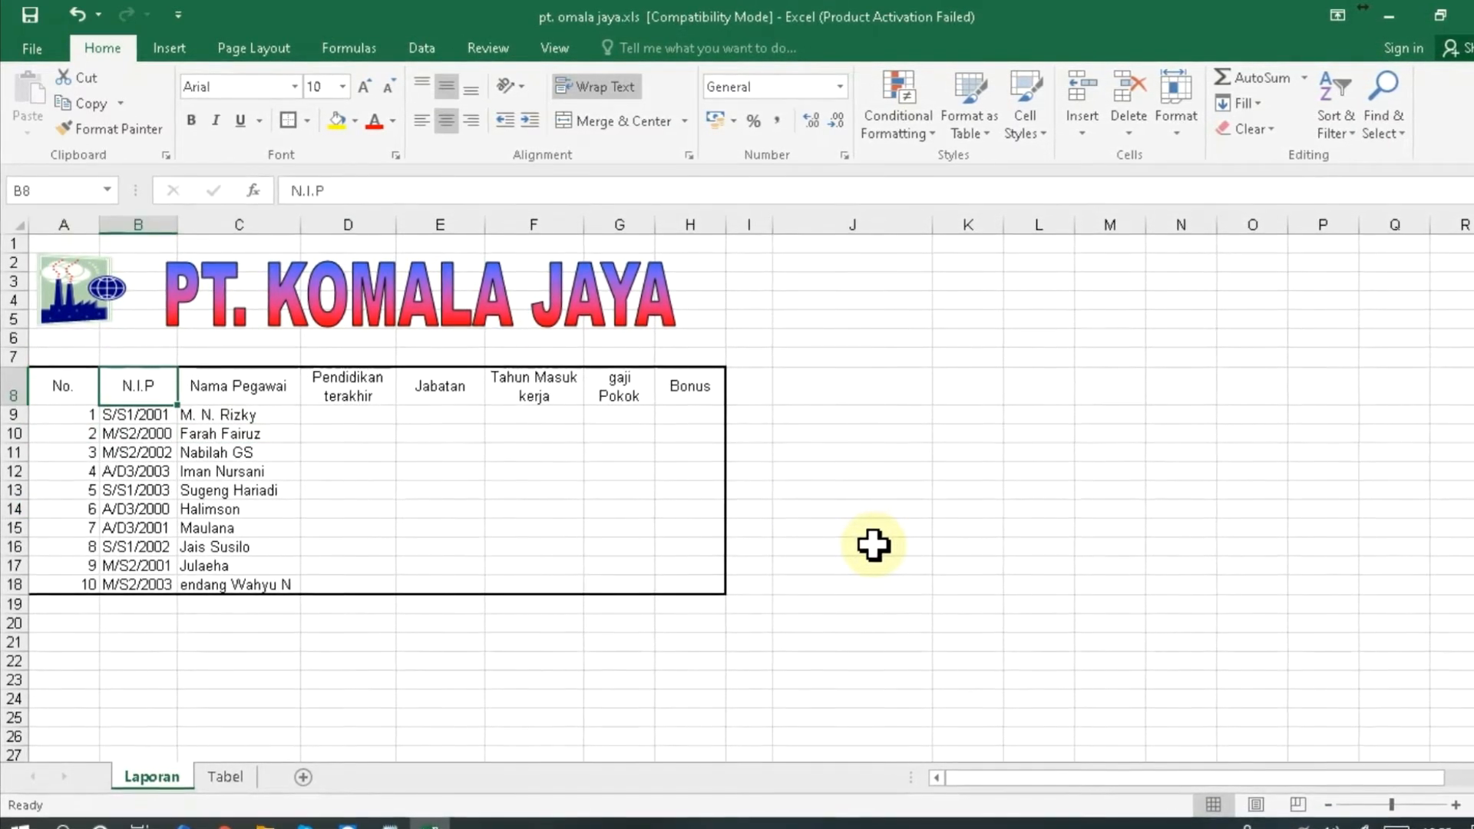
pyautogui.press('Down')
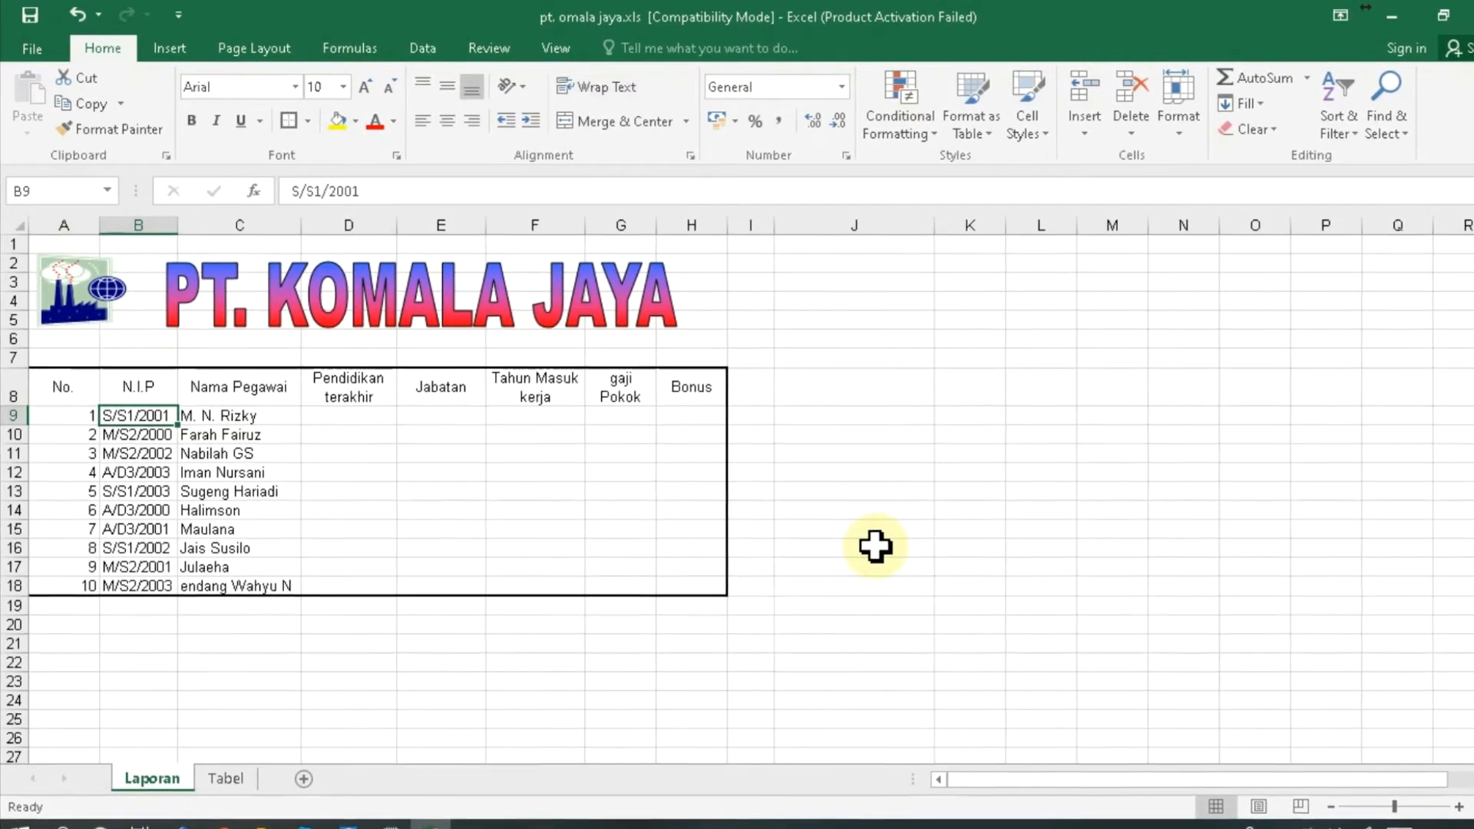
pyautogui.click(116, 437)
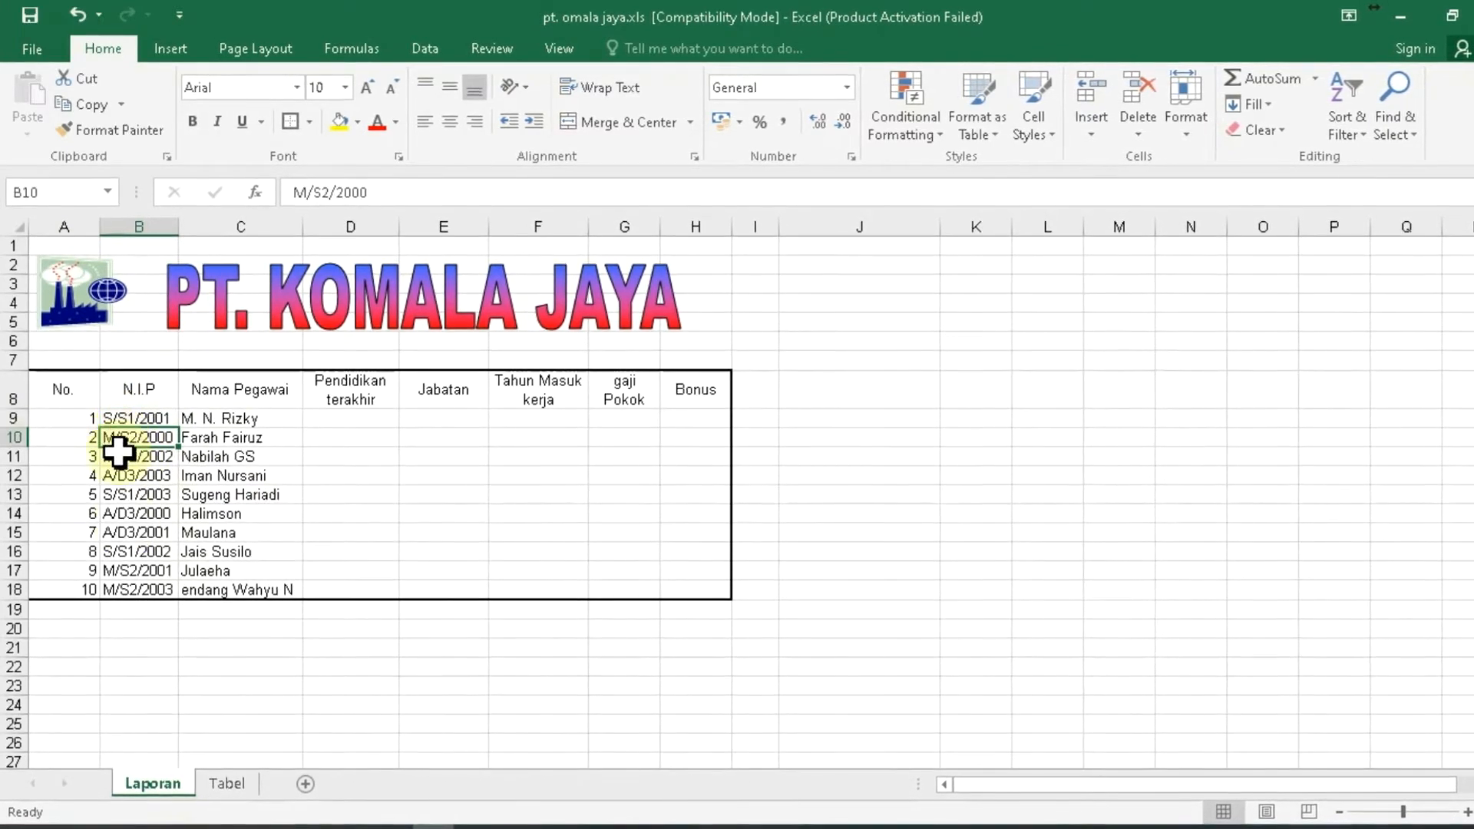
# - Check the Manager entry and code A in Tabel 2 on the Tabel sheet
pyautogui.click(219, 786)
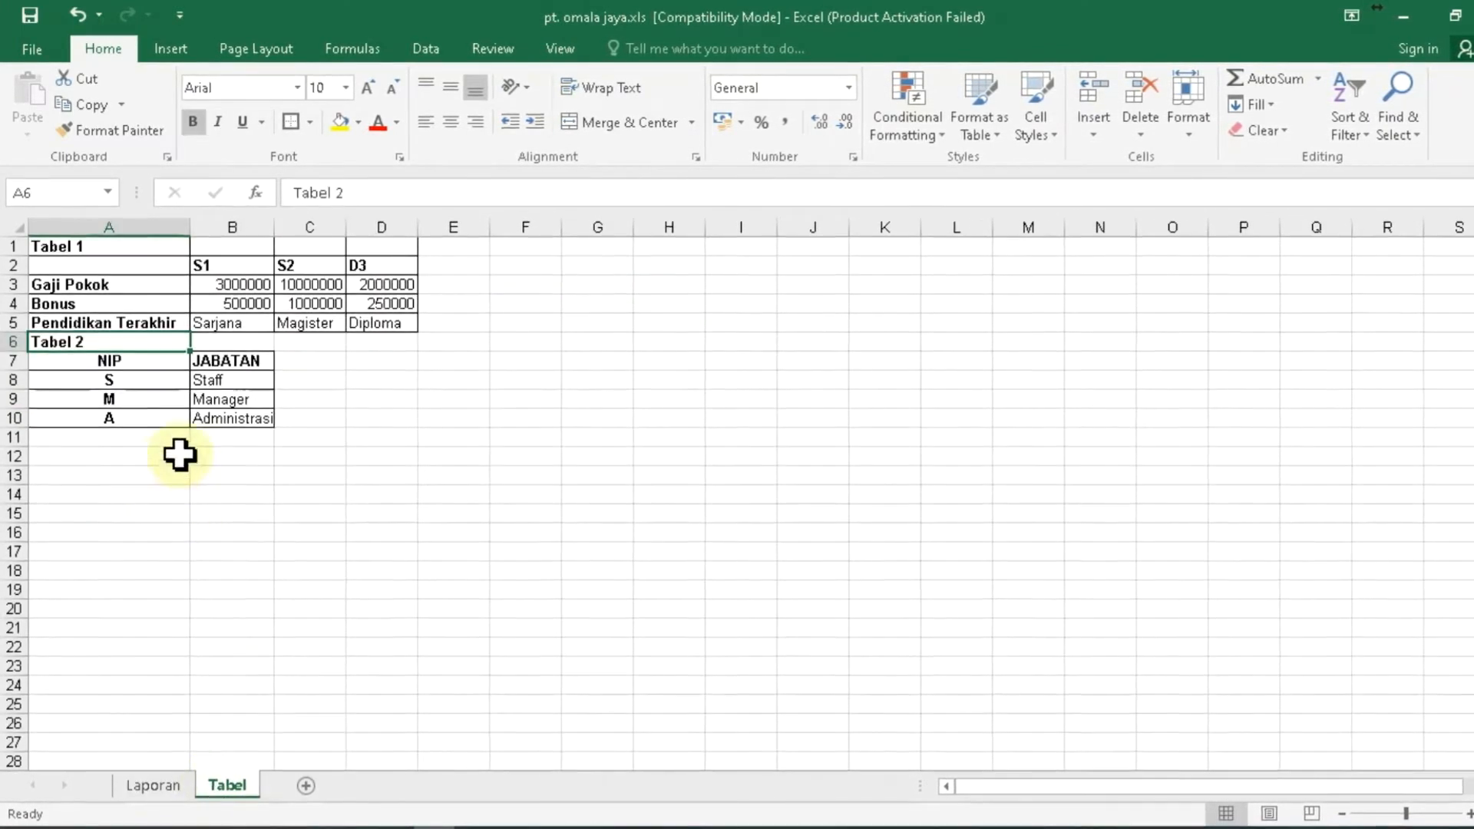
pyautogui.click(209, 401)
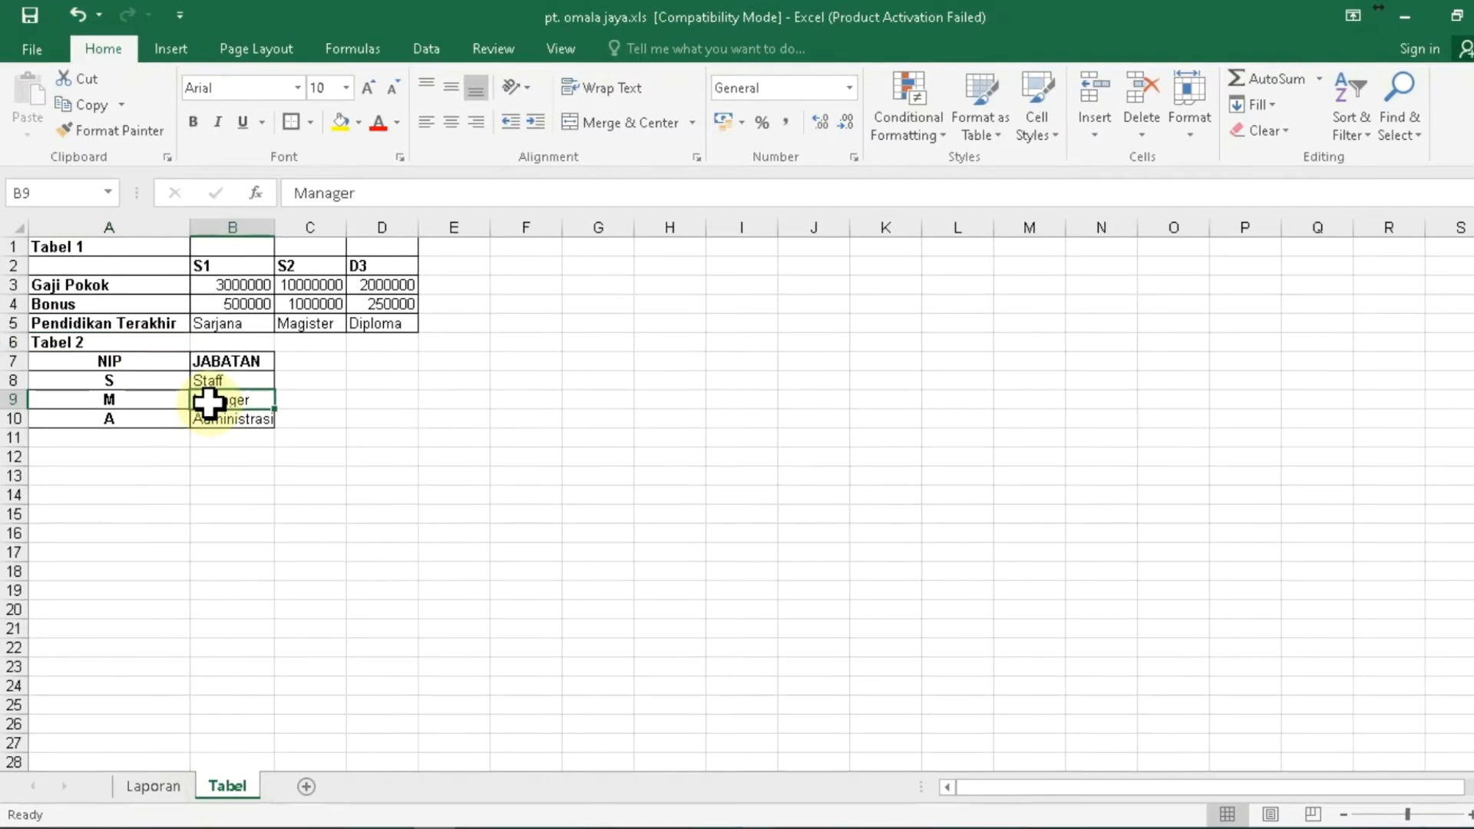
pyautogui.click(120, 418)
pyautogui.click(151, 787)
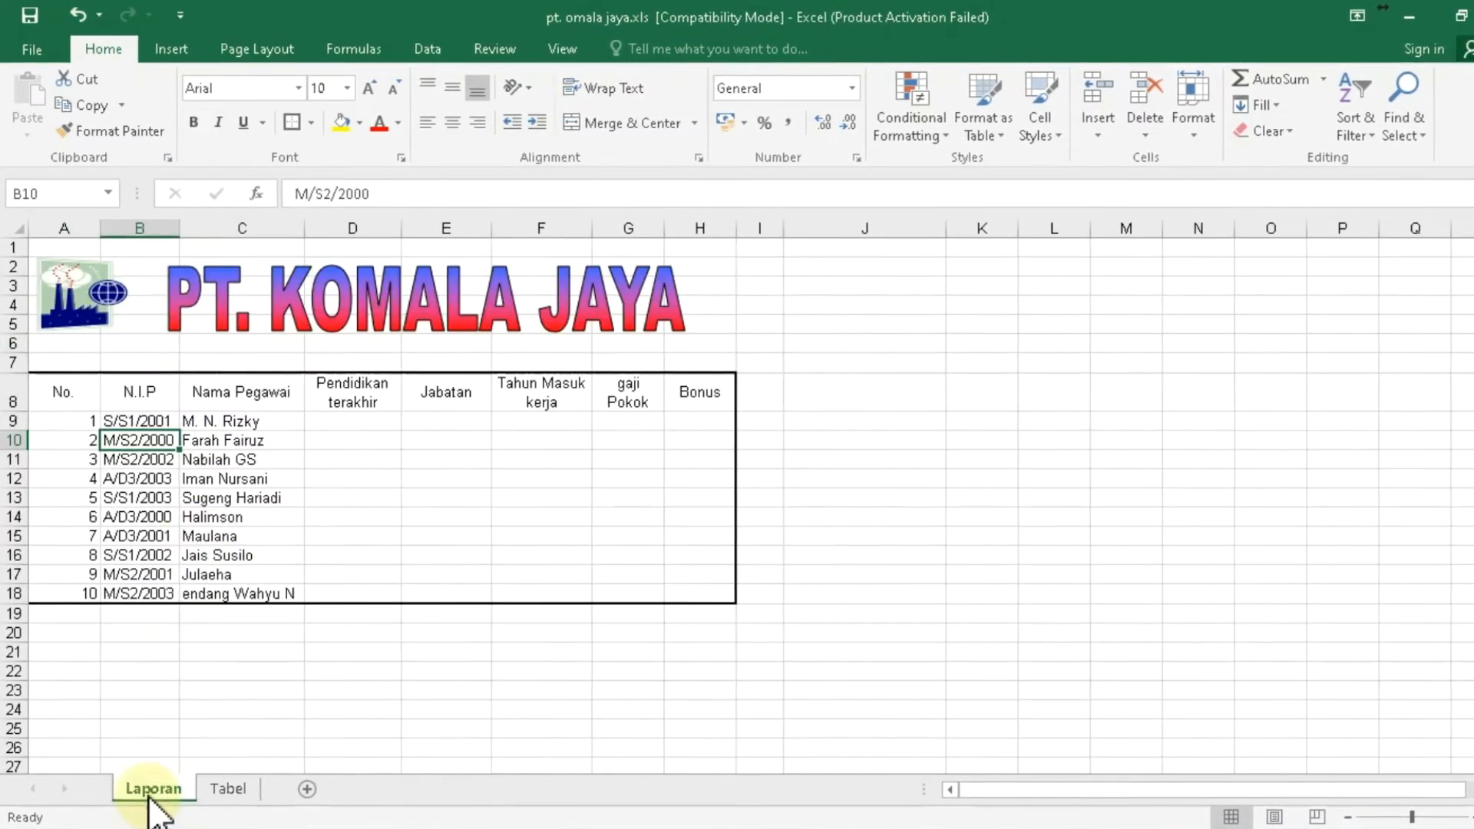
# - Point out the NIPs S/S1/2002, S/S1/2001, M/S2/2000, A/D3/2003 and M/S2/2002 on Laporan
pyautogui.click(113, 557)
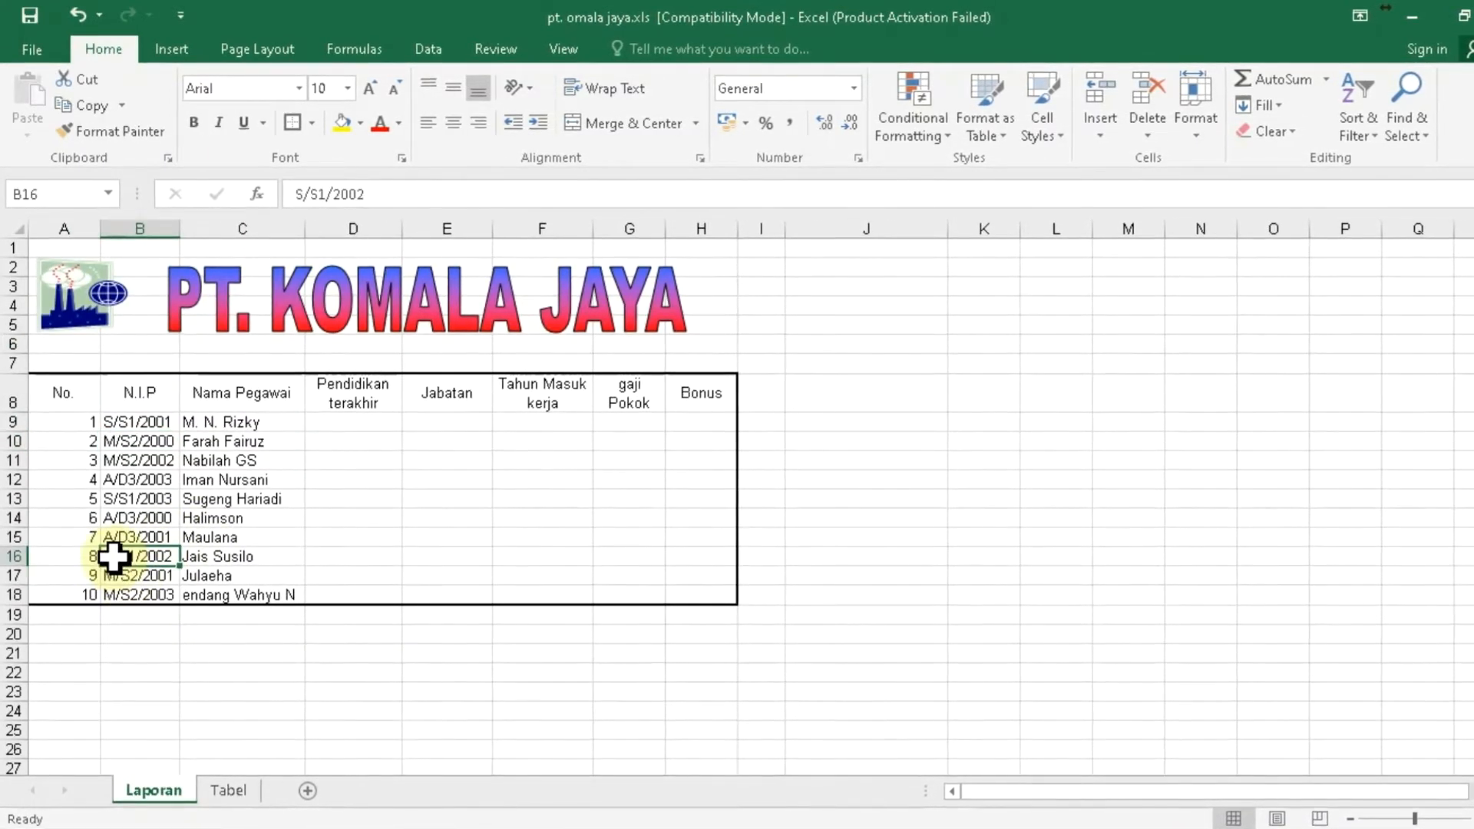
pyautogui.click(123, 423)
pyautogui.click(130, 441)
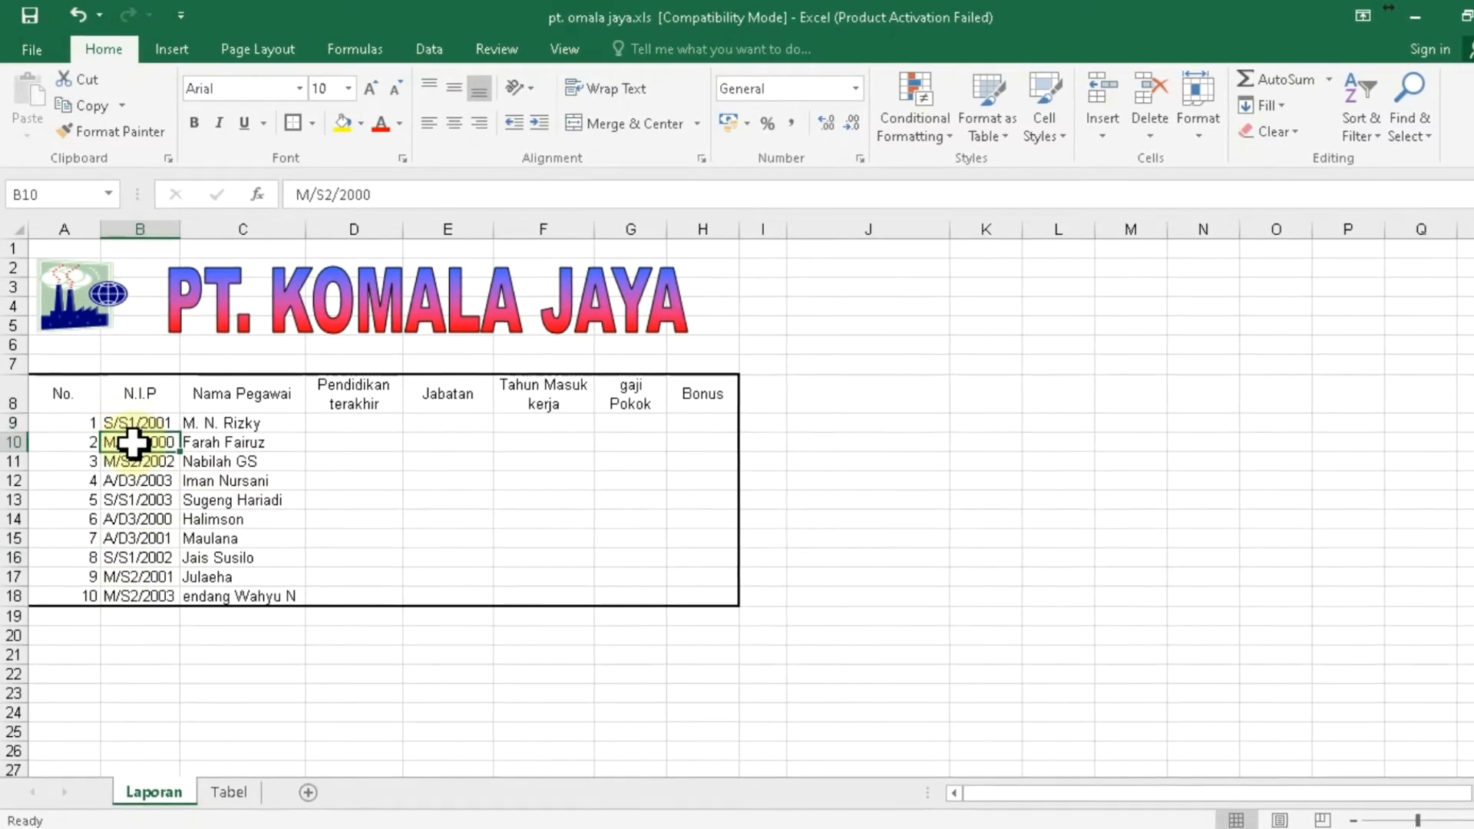
pyautogui.click(134, 486)
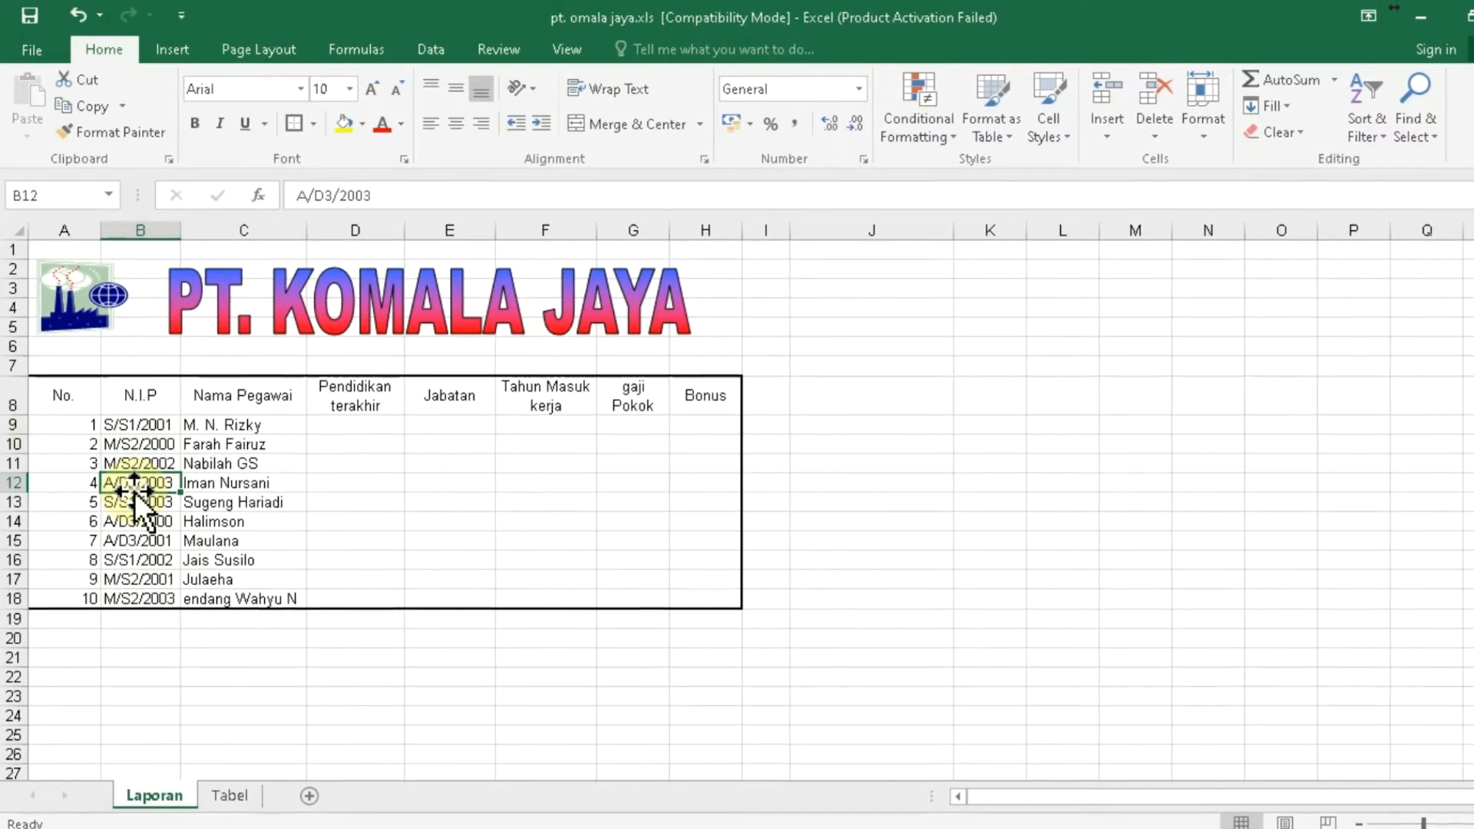
pyautogui.click(156, 427)
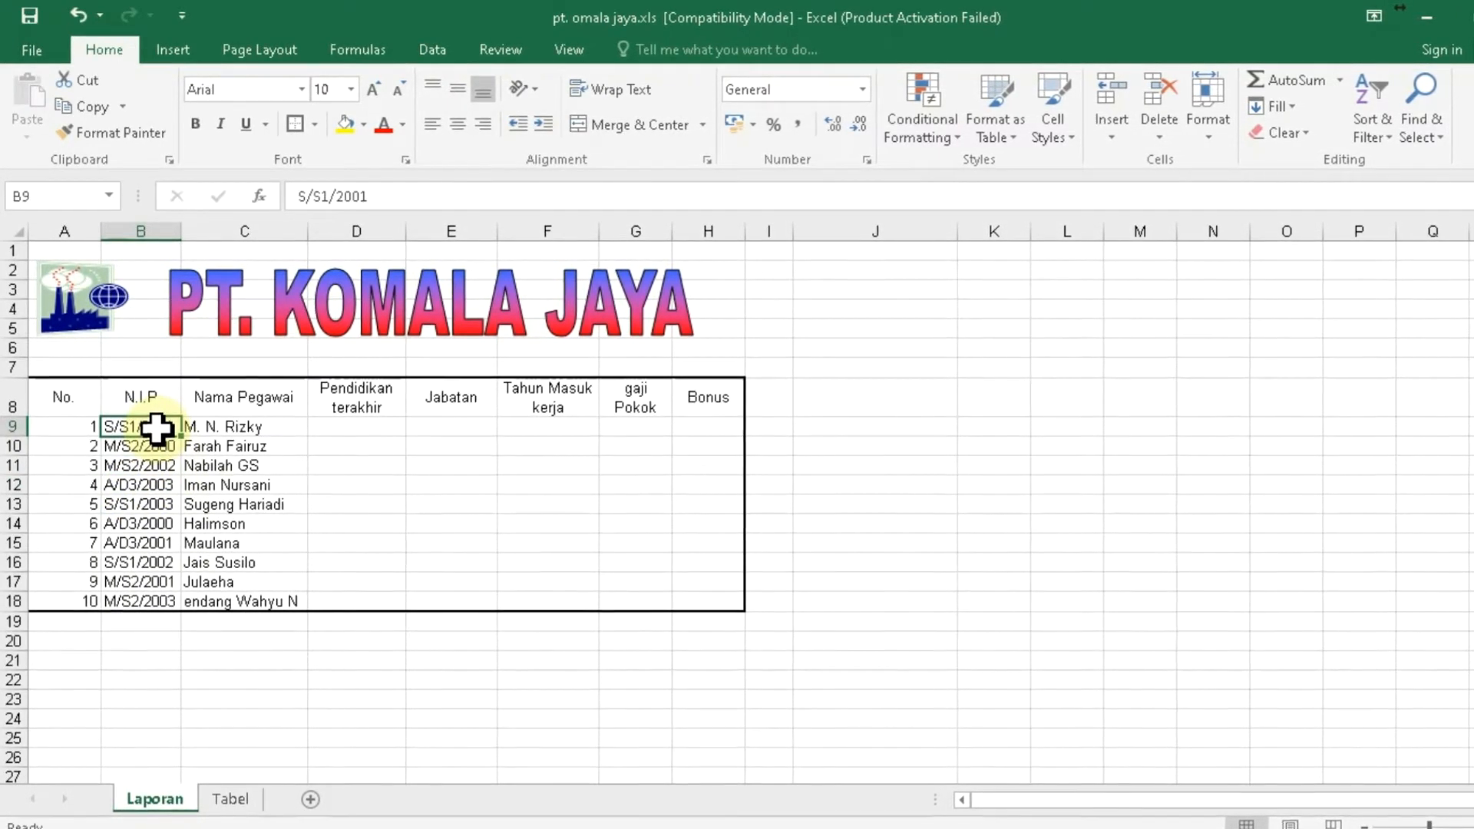
pyautogui.click(167, 447)
pyautogui.click(162, 465)
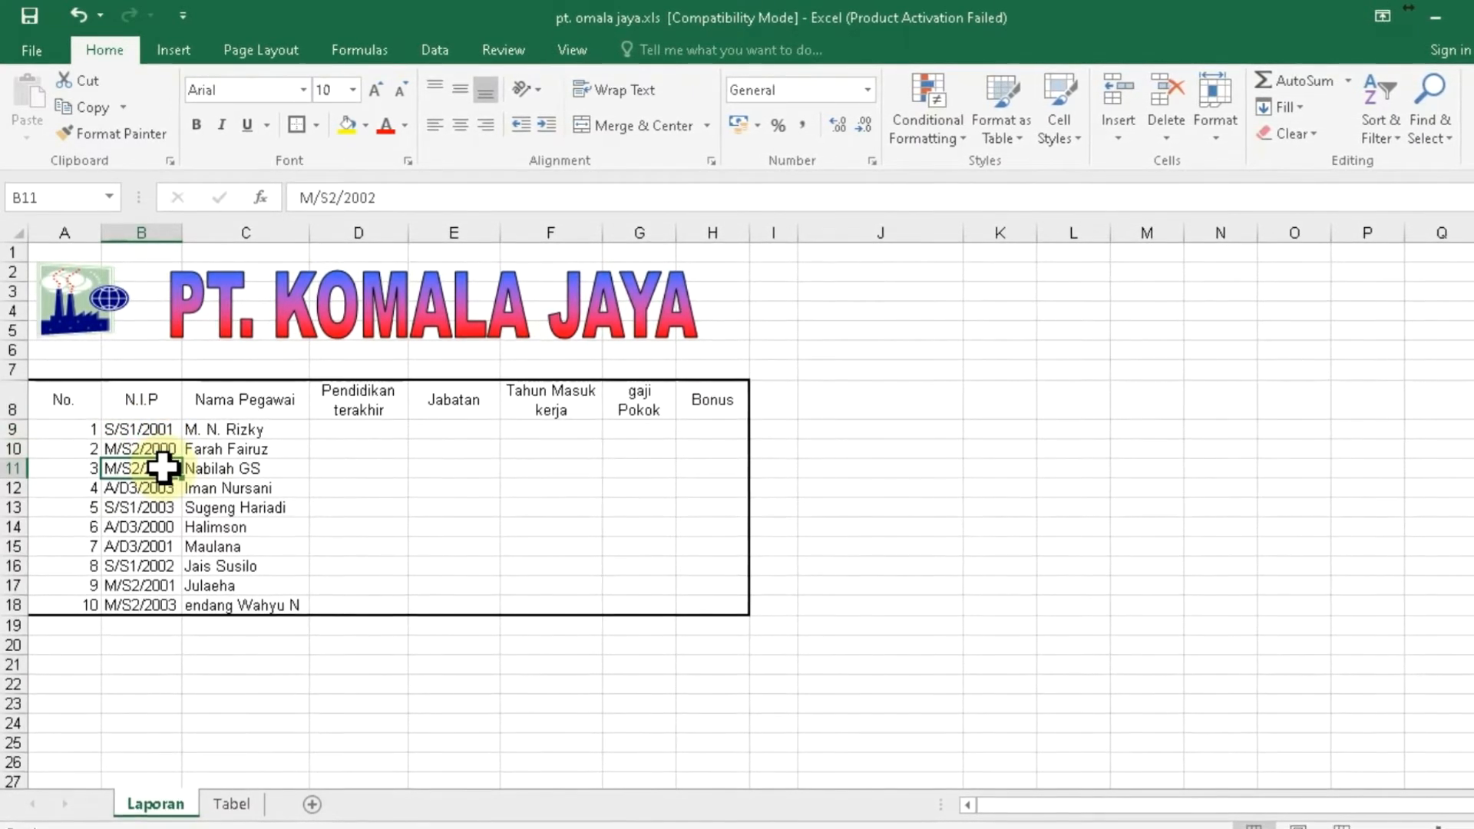
# - On Tabel, review base salaries S1 3000000, S2 10000000, D3 2000000 and job codes S, M, A
pyautogui.click(228, 804)
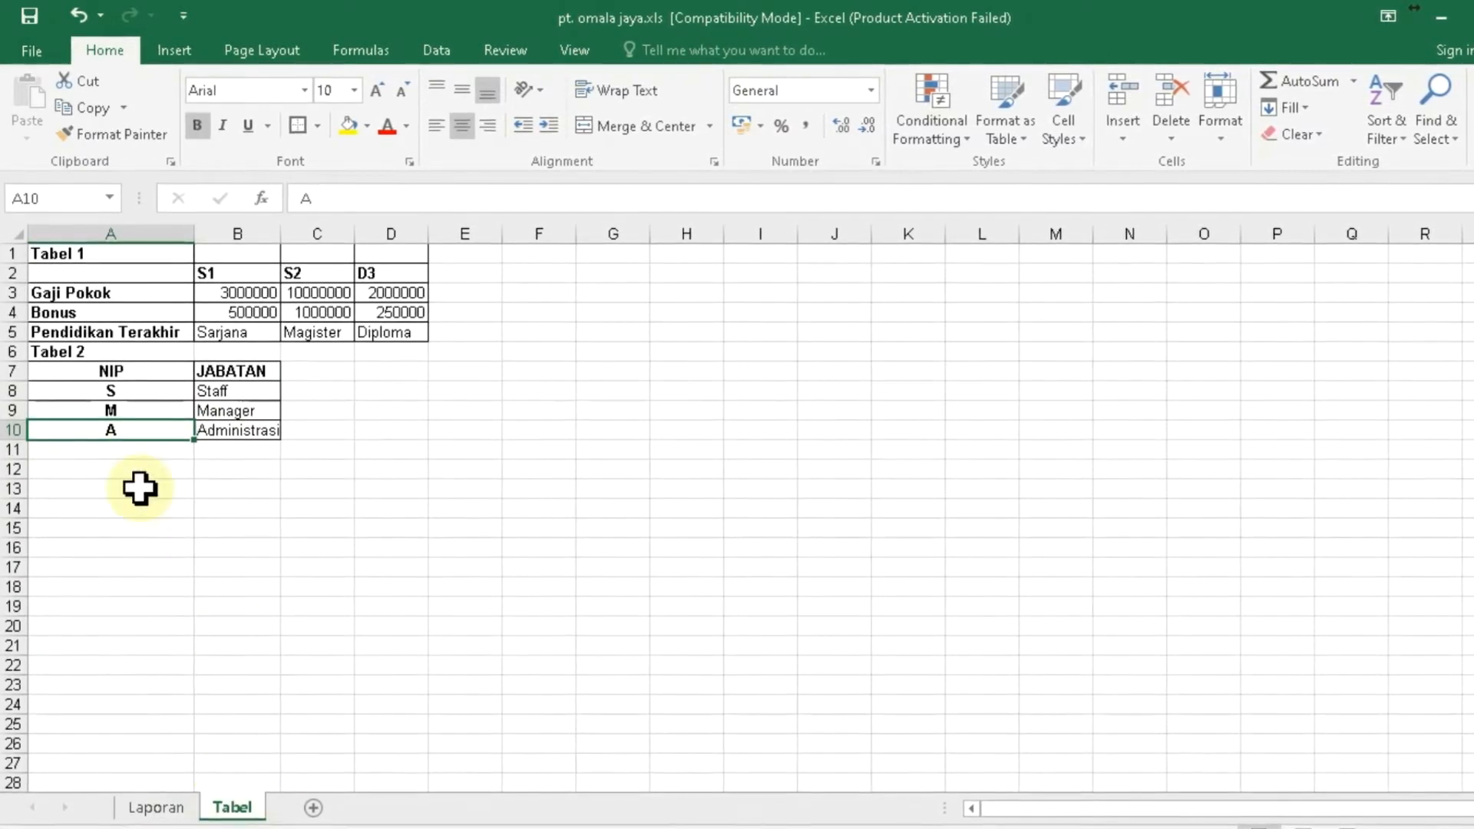
pyautogui.click(77, 293)
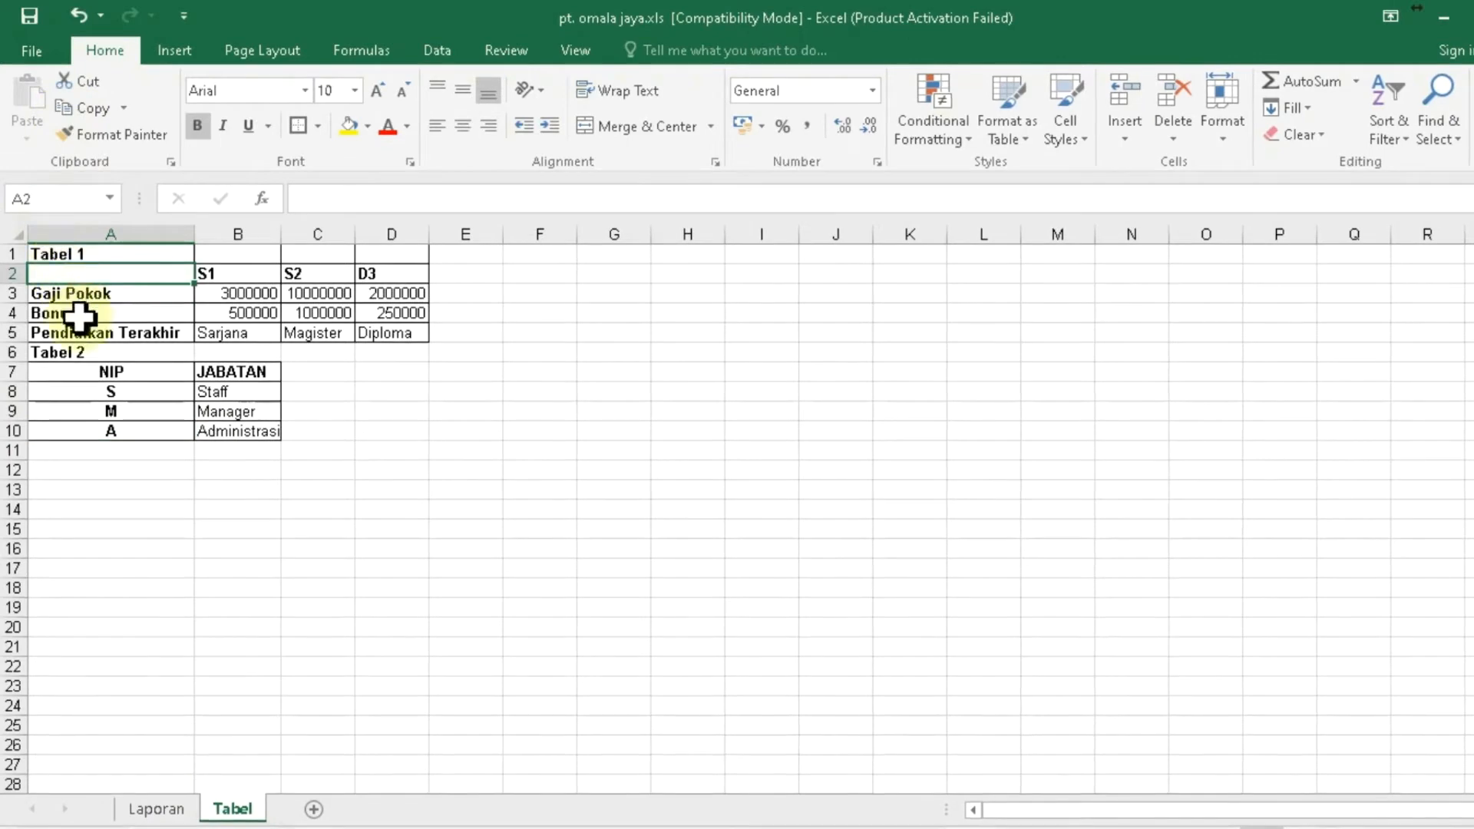
pyautogui.click(84, 351)
pyautogui.click(103, 297)
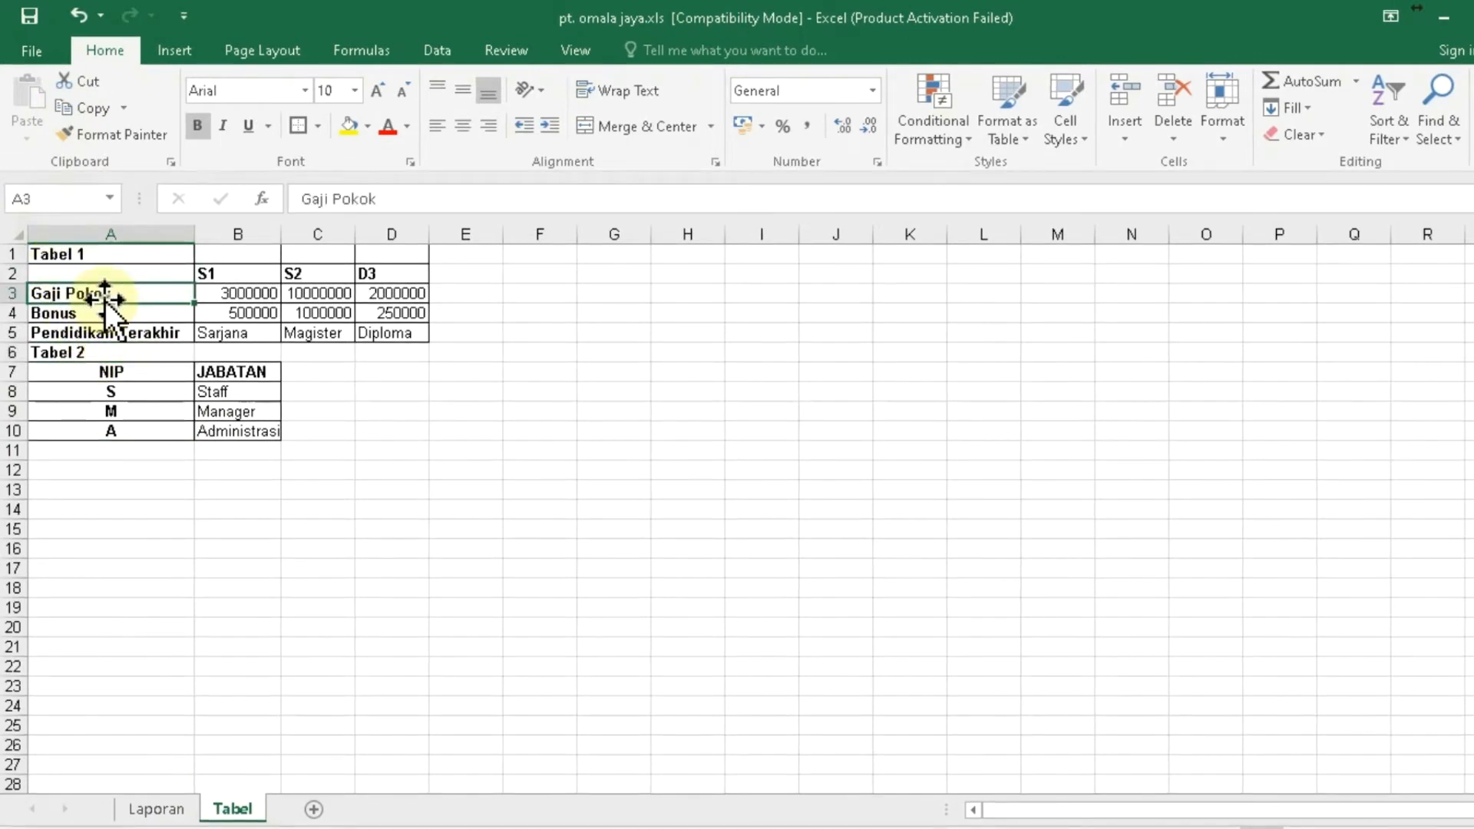
pyautogui.click(225, 298)
pyautogui.click(326, 300)
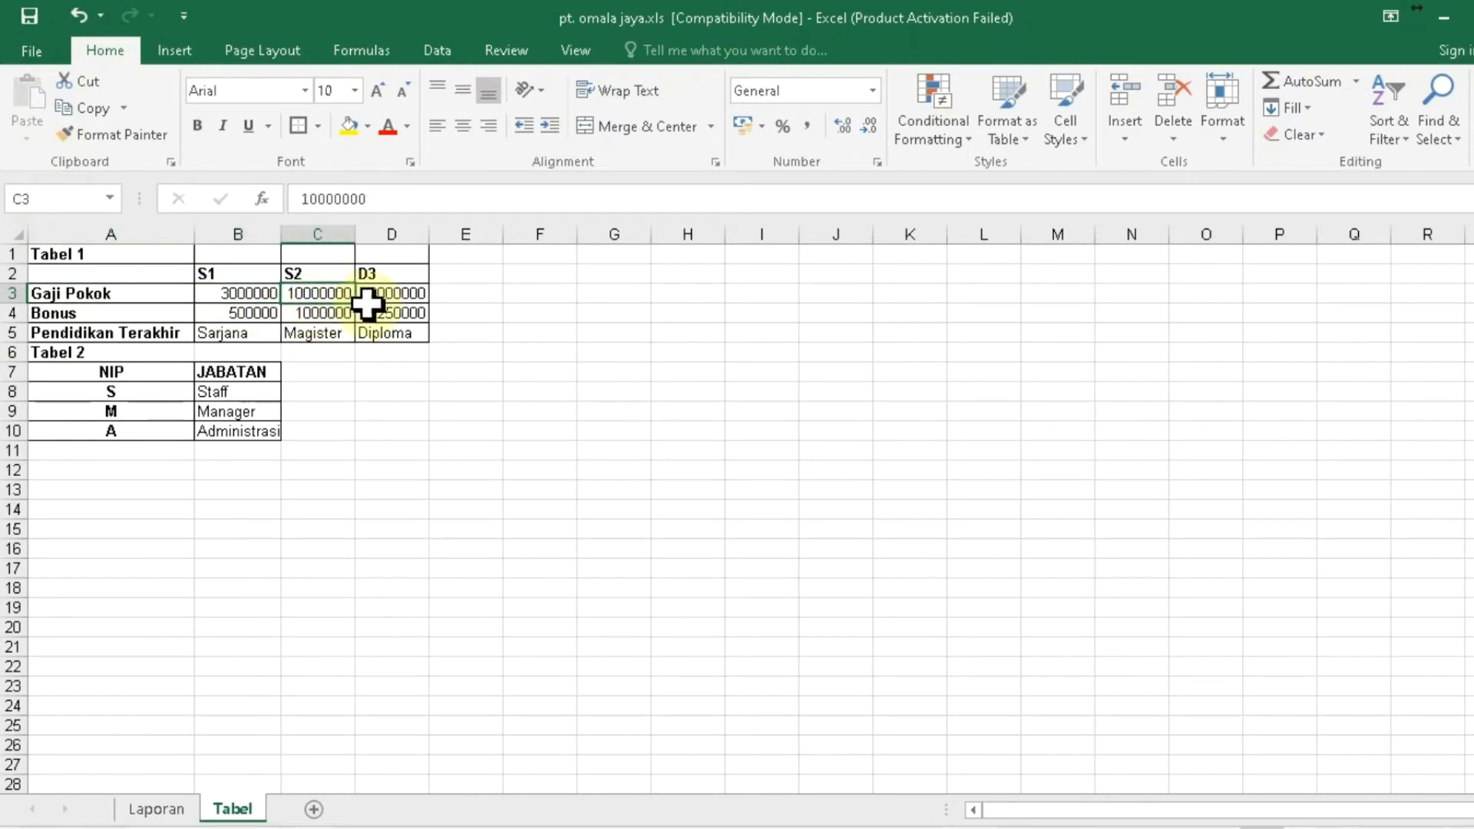
pyautogui.click(388, 299)
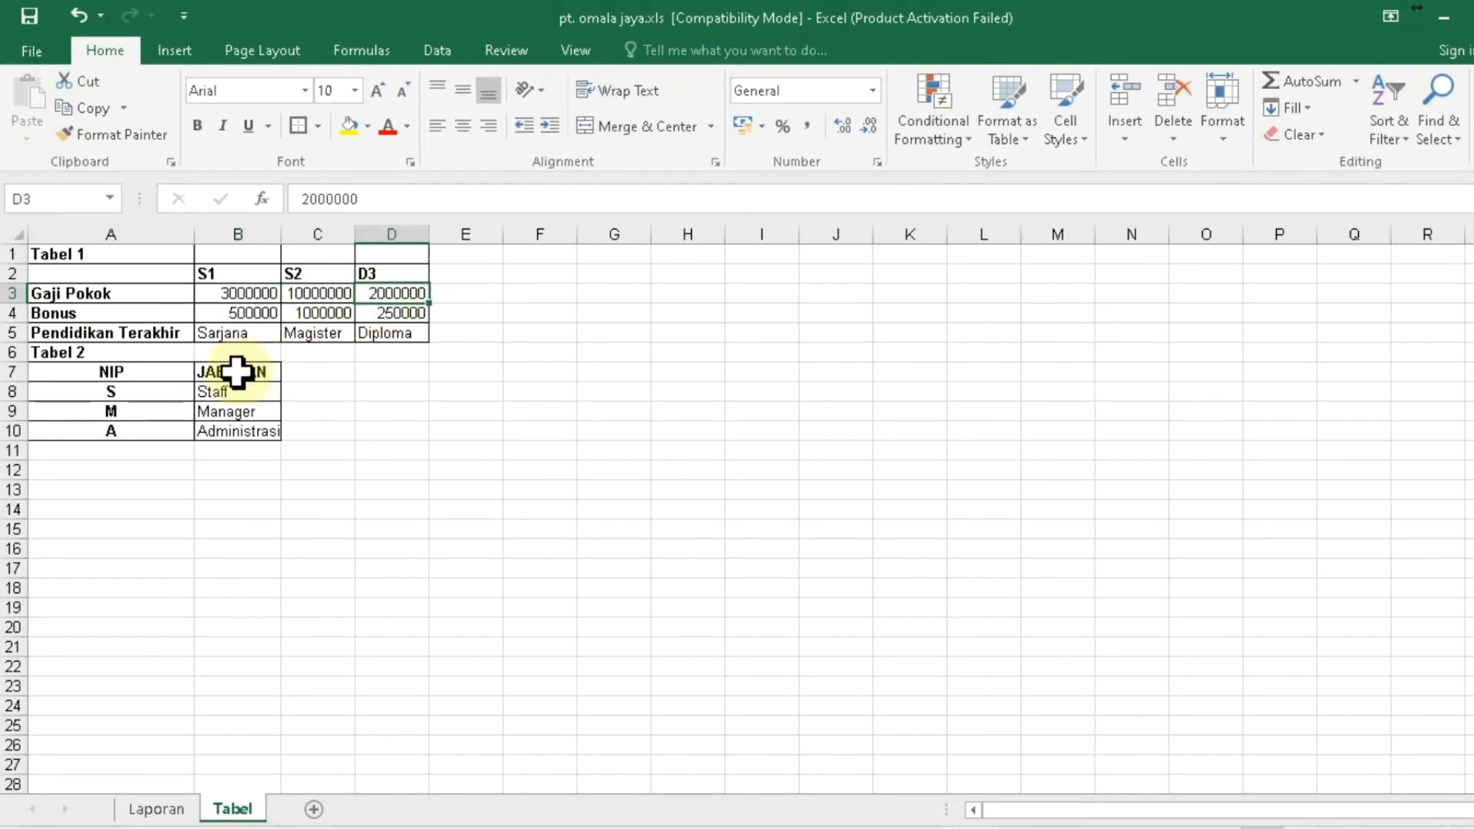
pyautogui.click(238, 372)
pyautogui.click(128, 393)
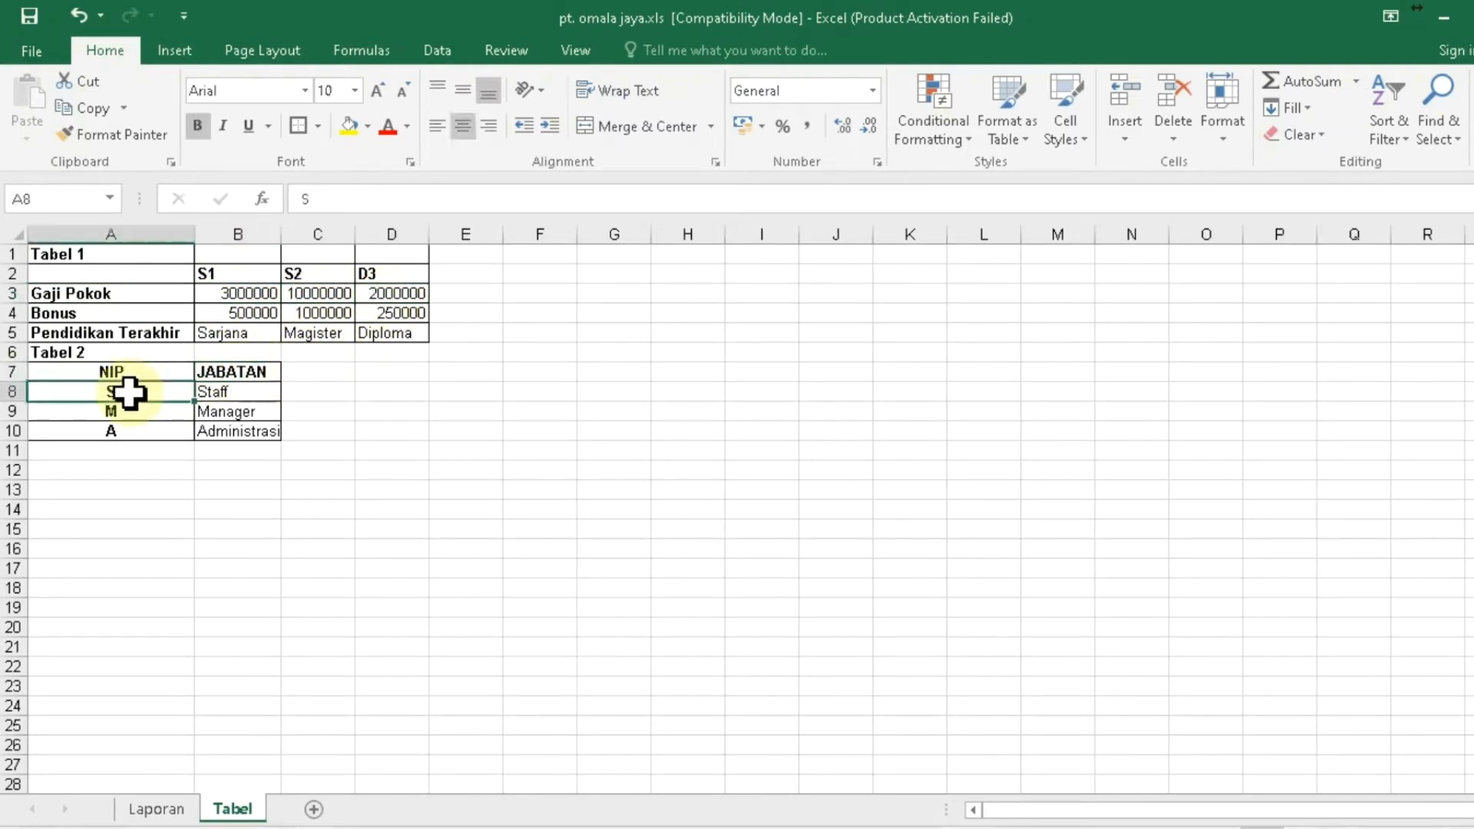
pyautogui.click(121, 413)
pyautogui.click(124, 434)
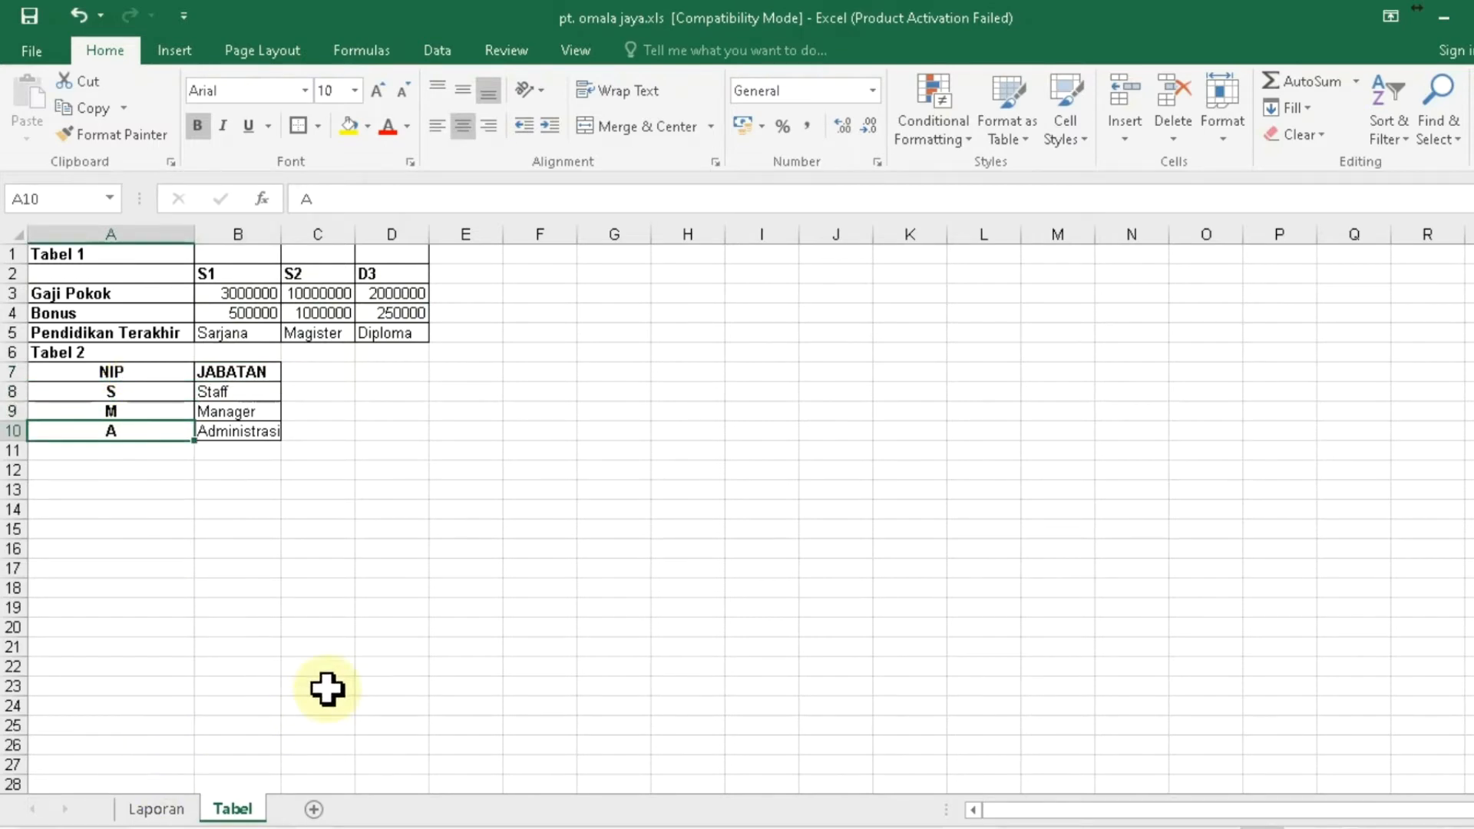
# - Back on Laporan, review the NIPs and the empty Pendidikan terakhir and Jabatan cells
pyautogui.click(159, 812)
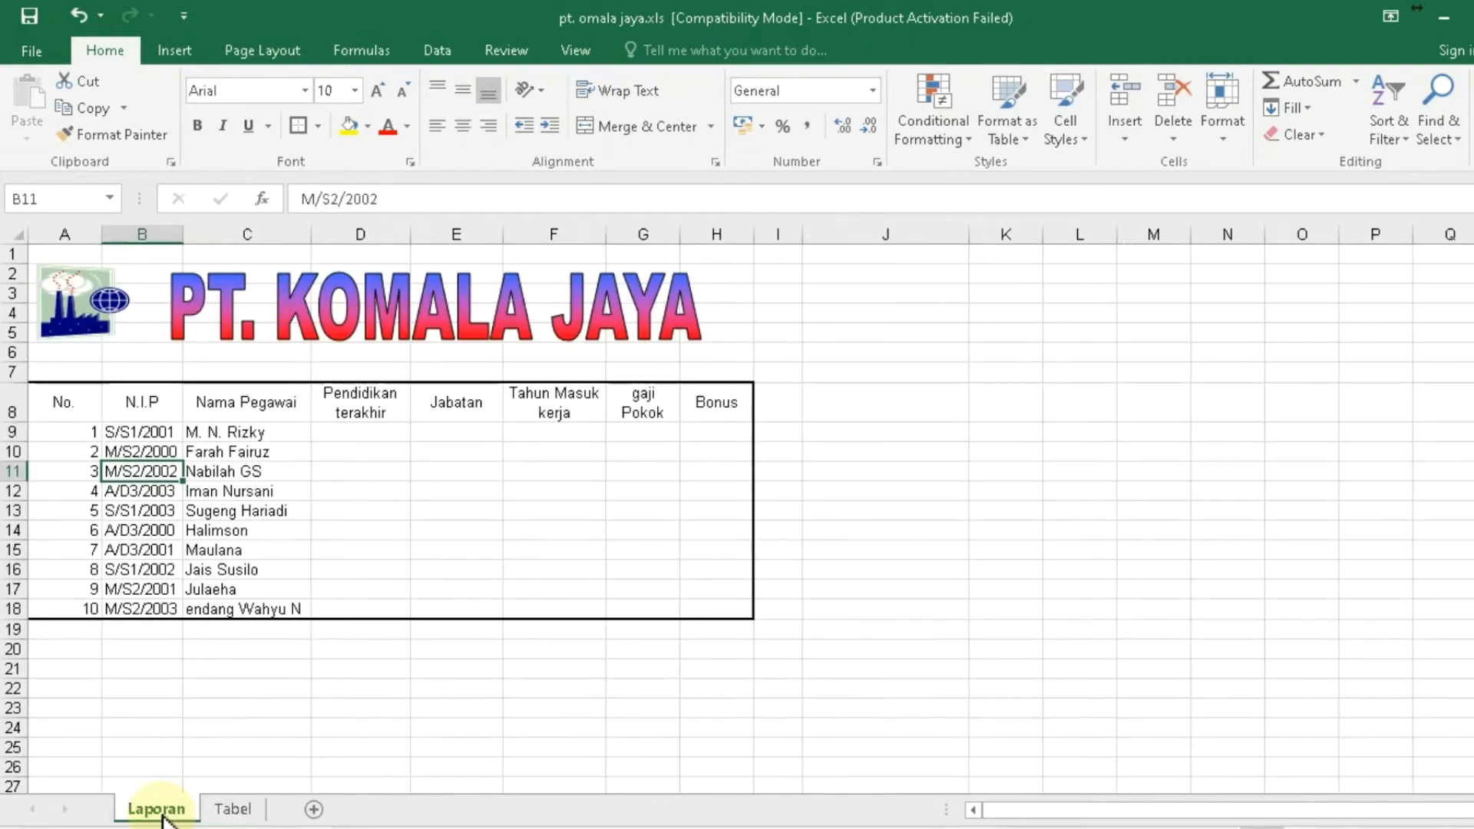
pyautogui.press('Up')
pyautogui.press('Up')
pyautogui.press('Down')
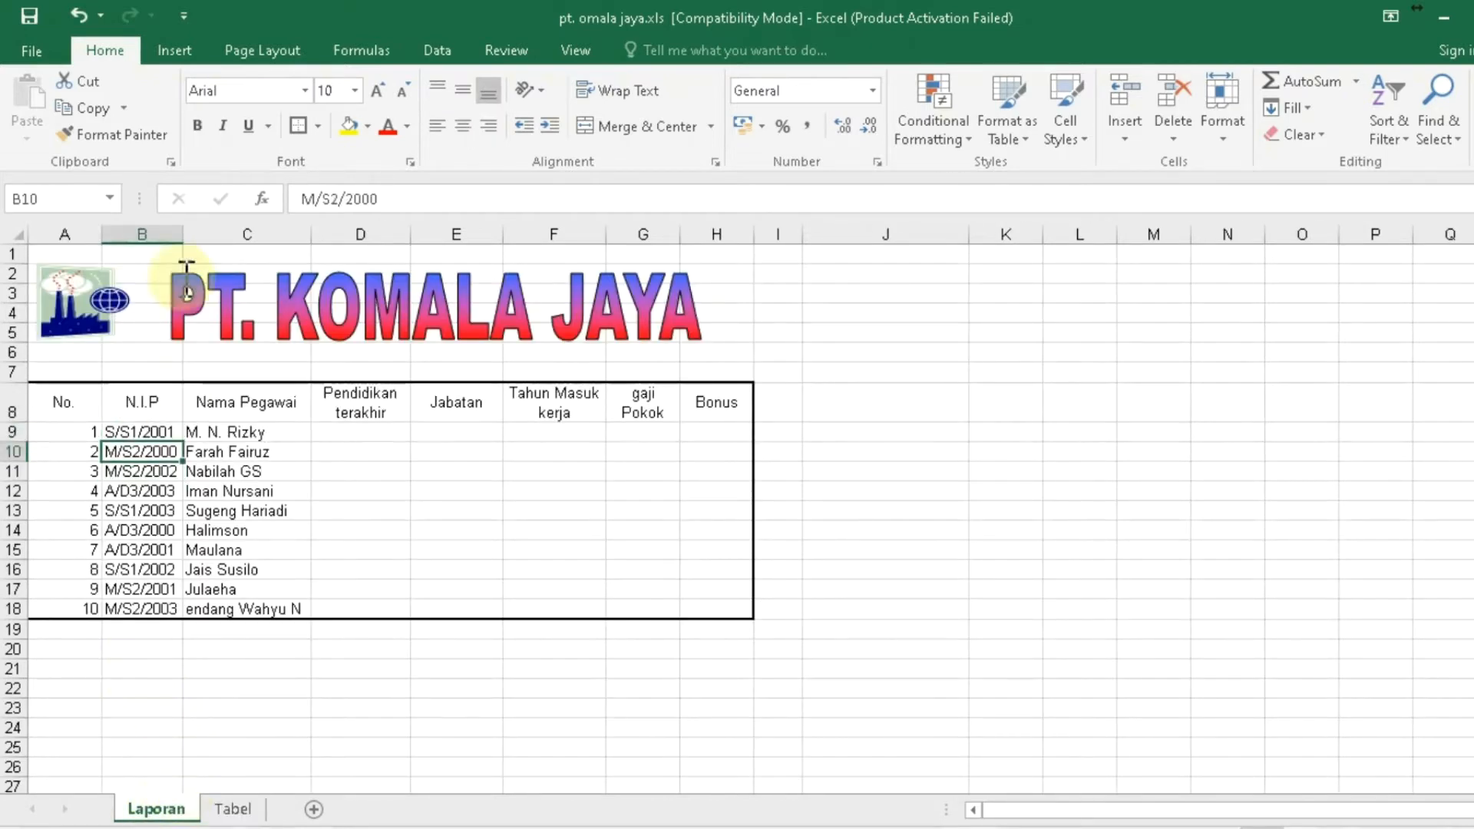
pyautogui.click(165, 491)
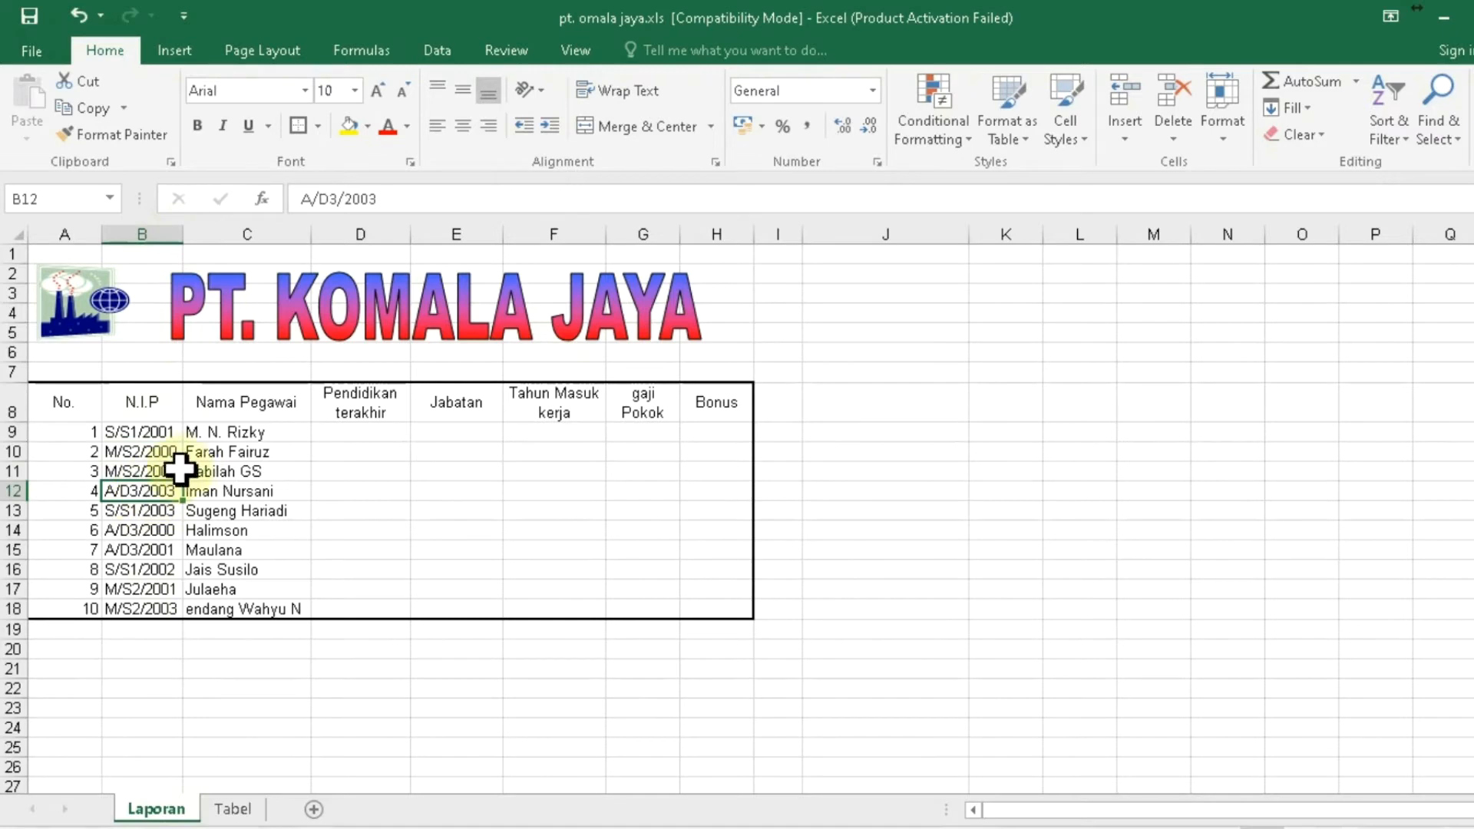
pyautogui.click(265, 435)
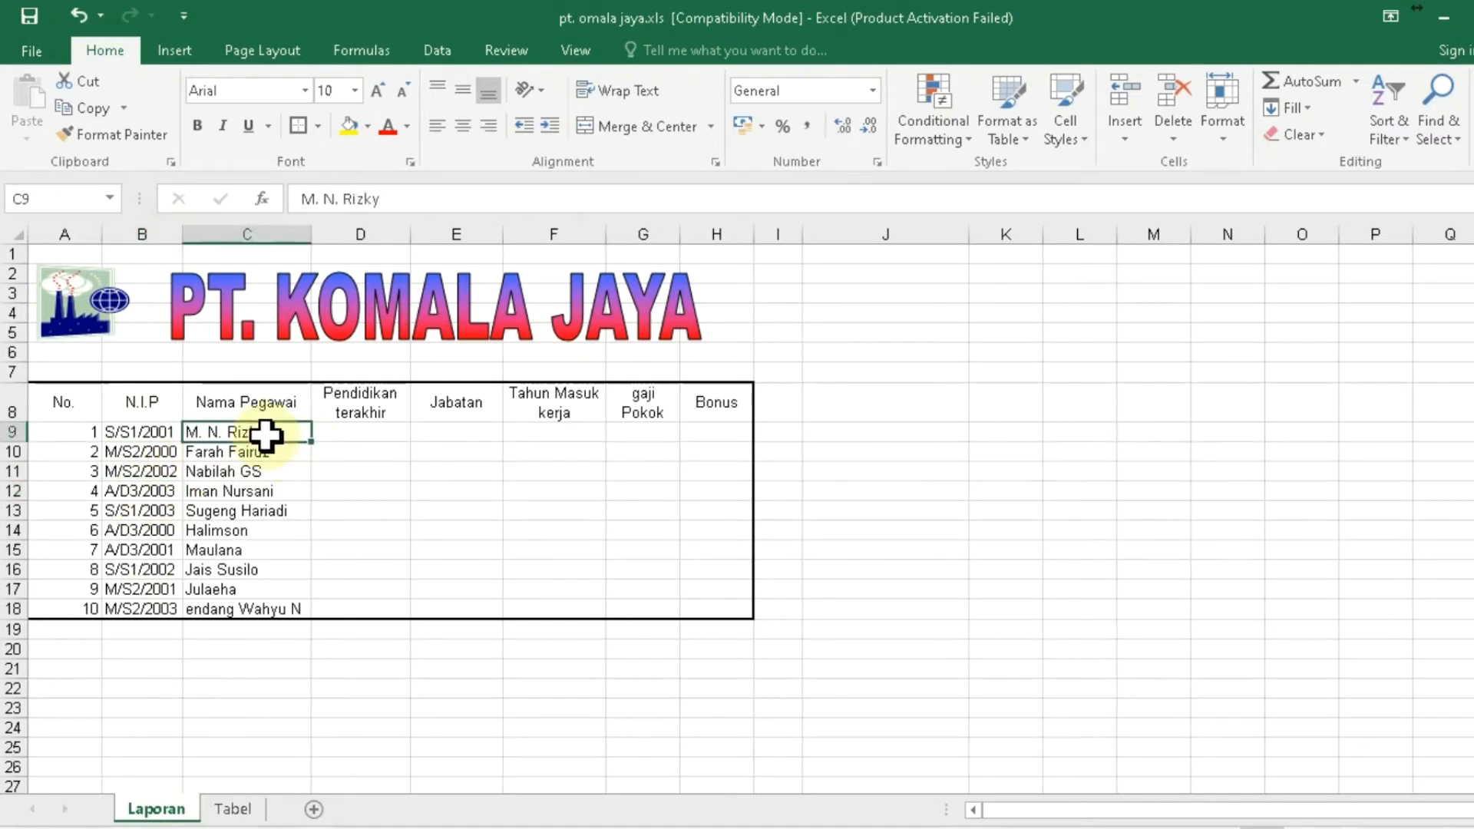
pyautogui.press('Right')
pyautogui.press('Right')
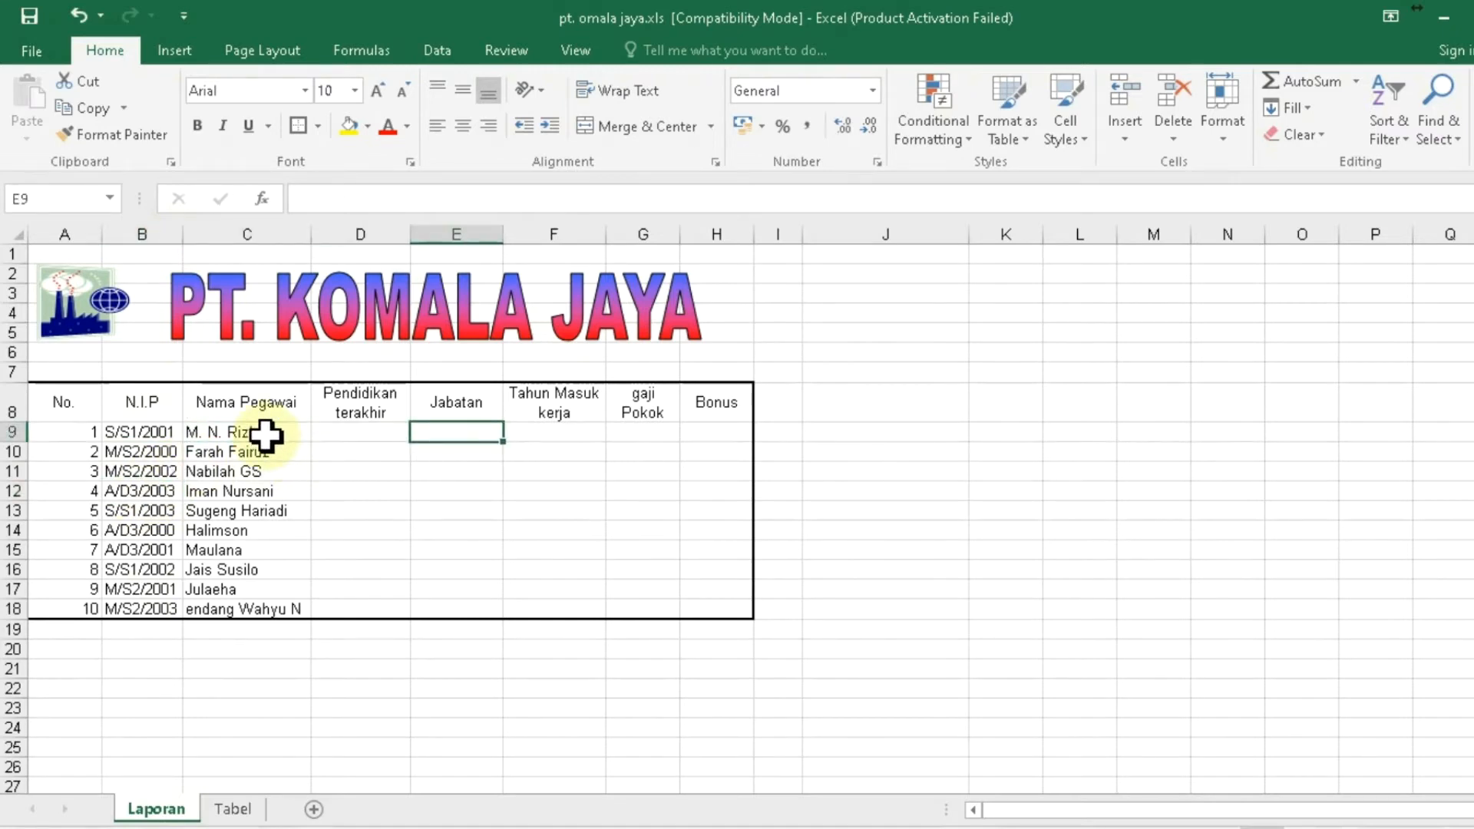
pyautogui.press('Right')
pyautogui.press('Right')
pyautogui.press('Right')
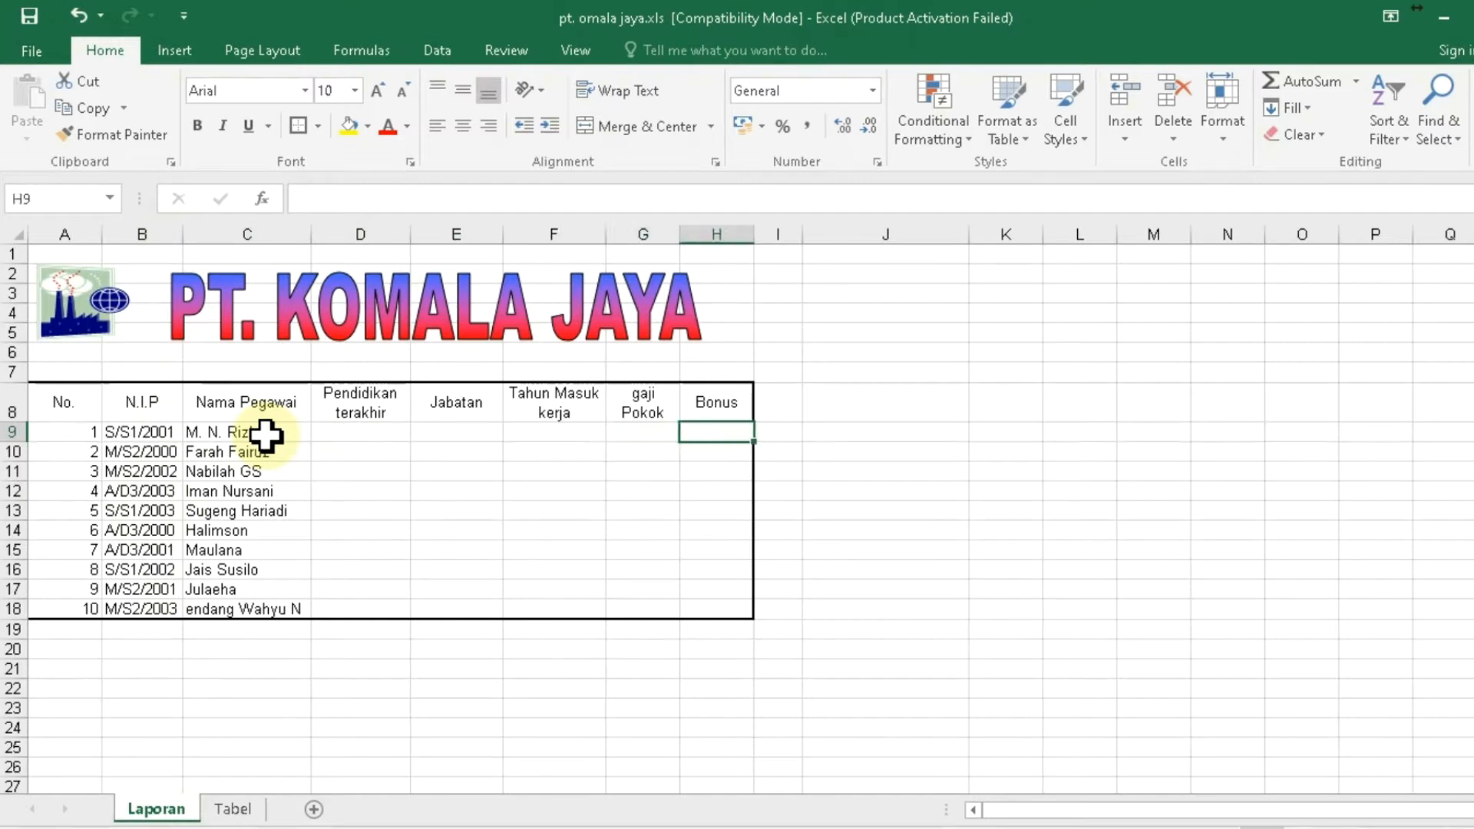
pyautogui.click(164, 433)
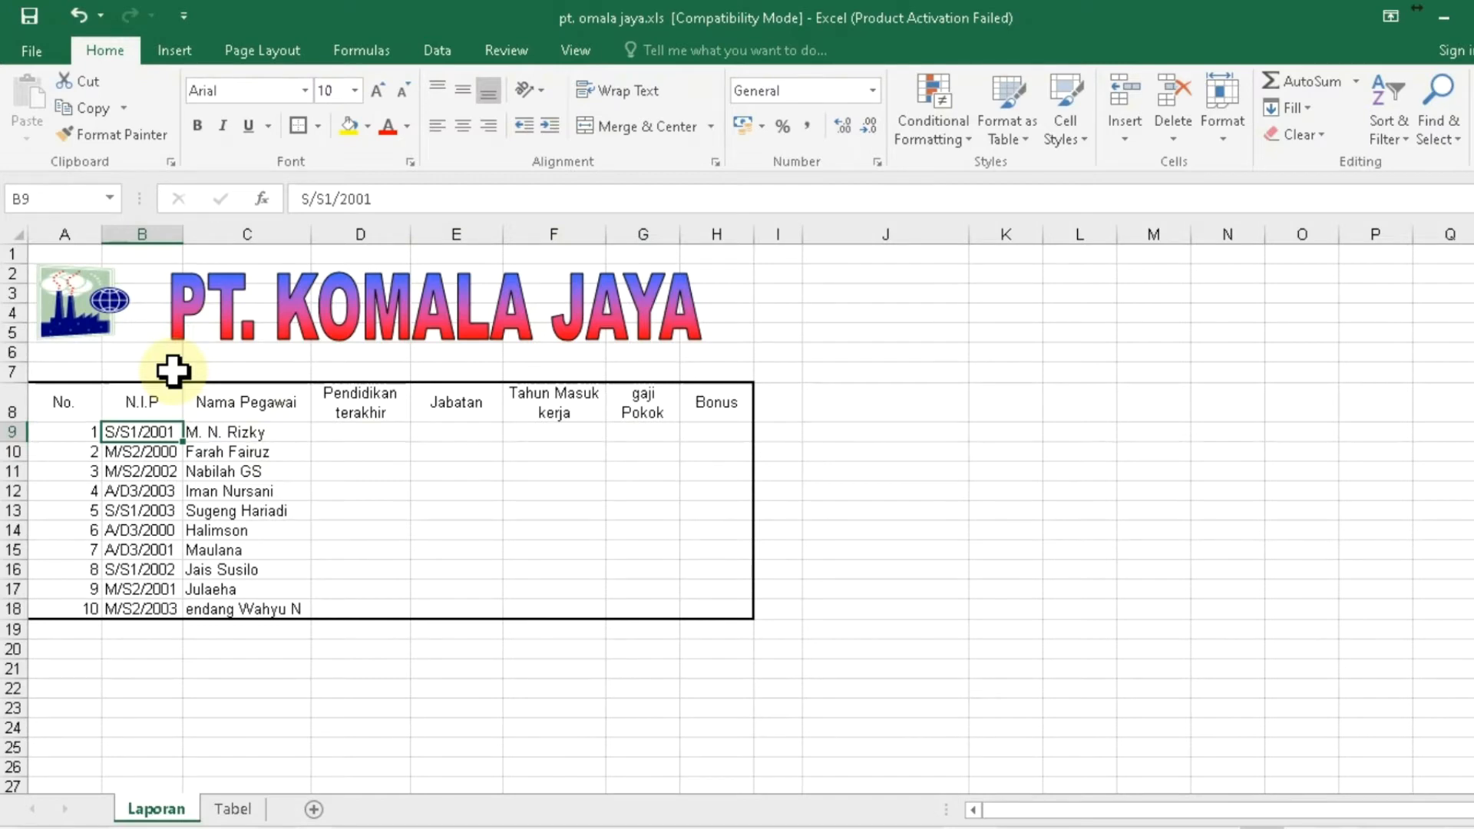
pyautogui.click(163, 457)
pyautogui.click(143, 434)
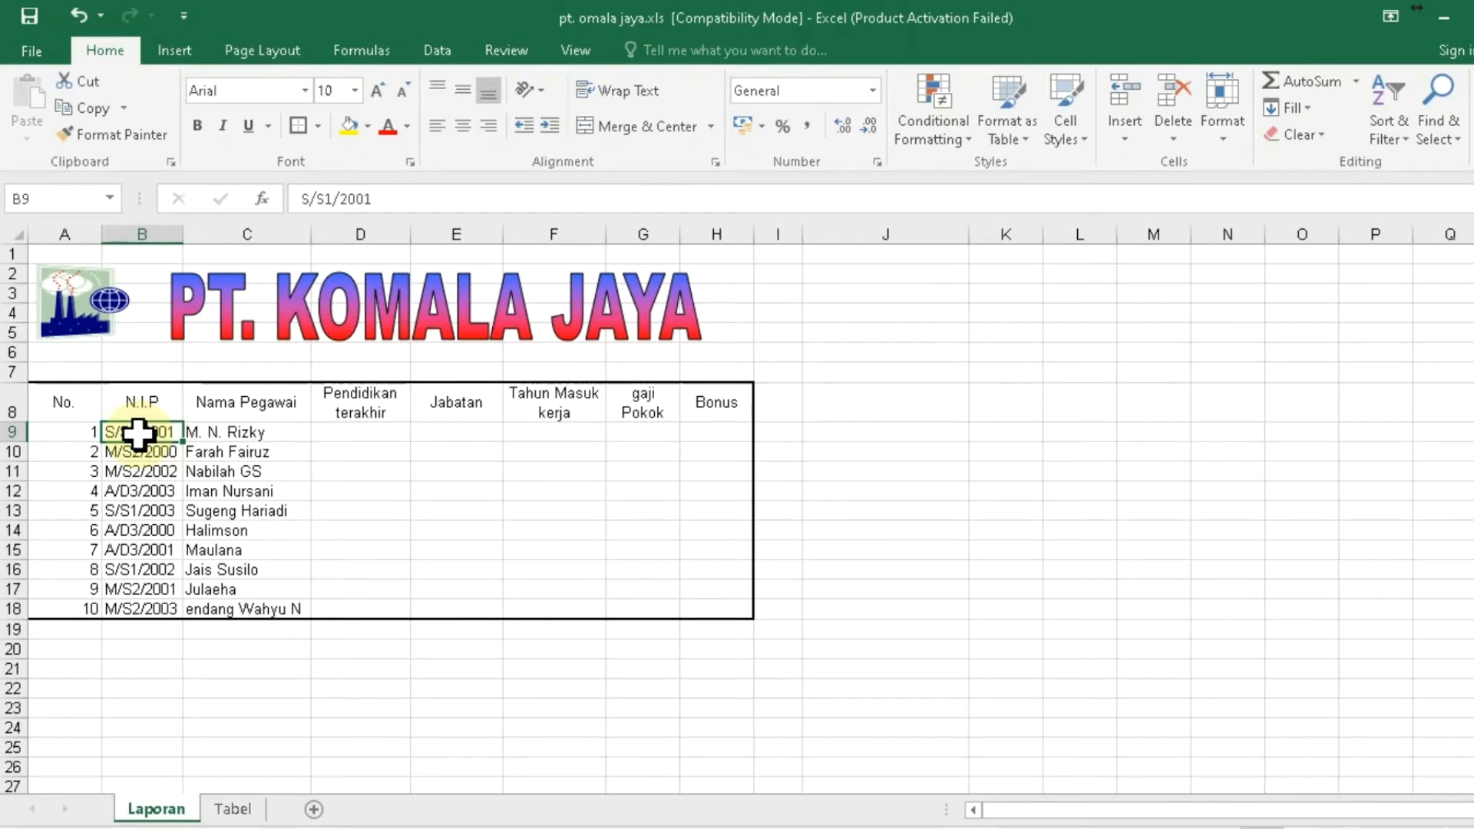
# - Enter =MID(B9,3,2) in D9 to extract the education level
pyautogui.click(376, 434)
pyautogui.write('=m')
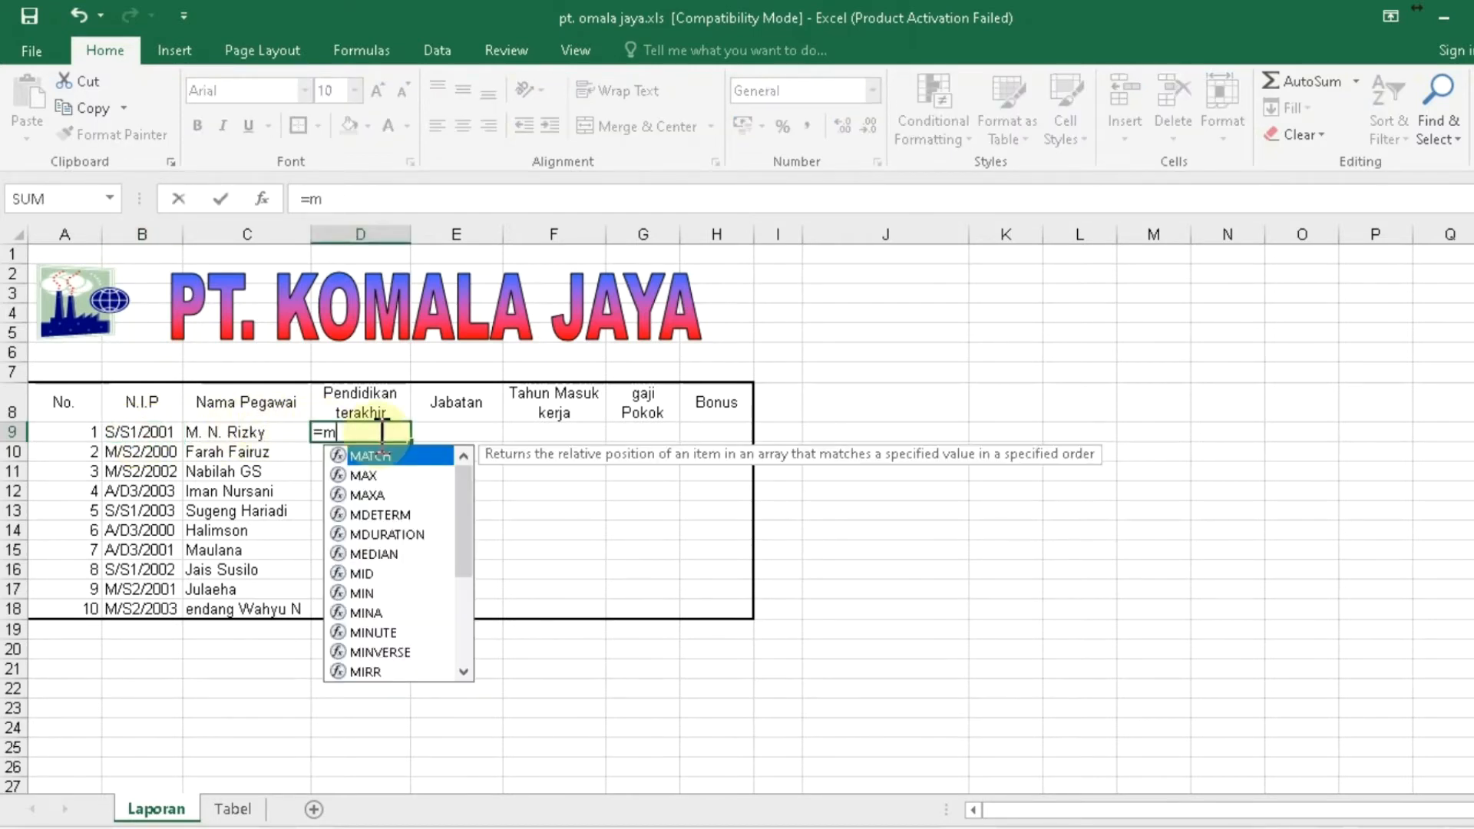
pyautogui.write('id(')
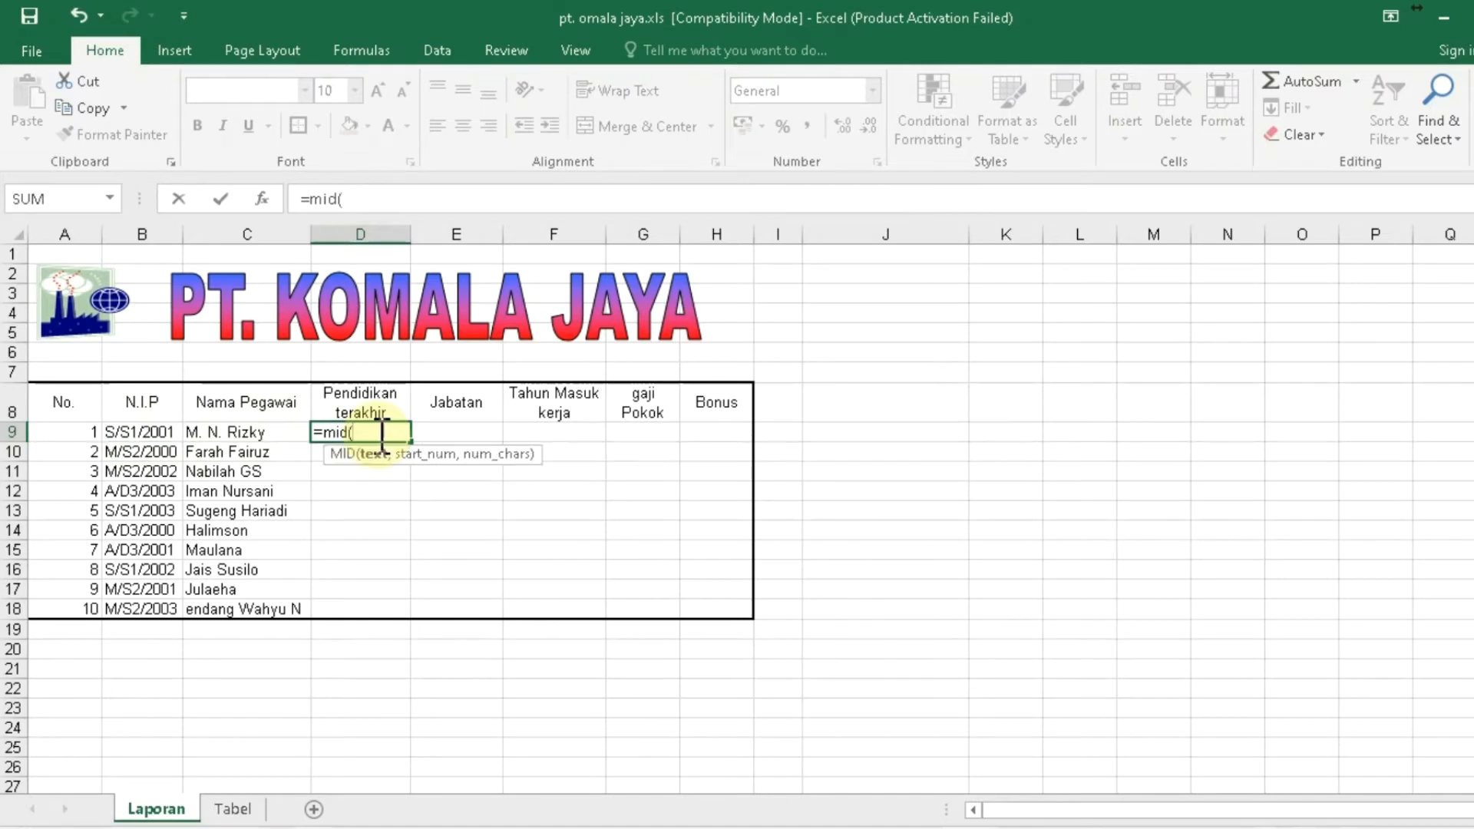
pyautogui.click(137, 434)
pyautogui.write(',')
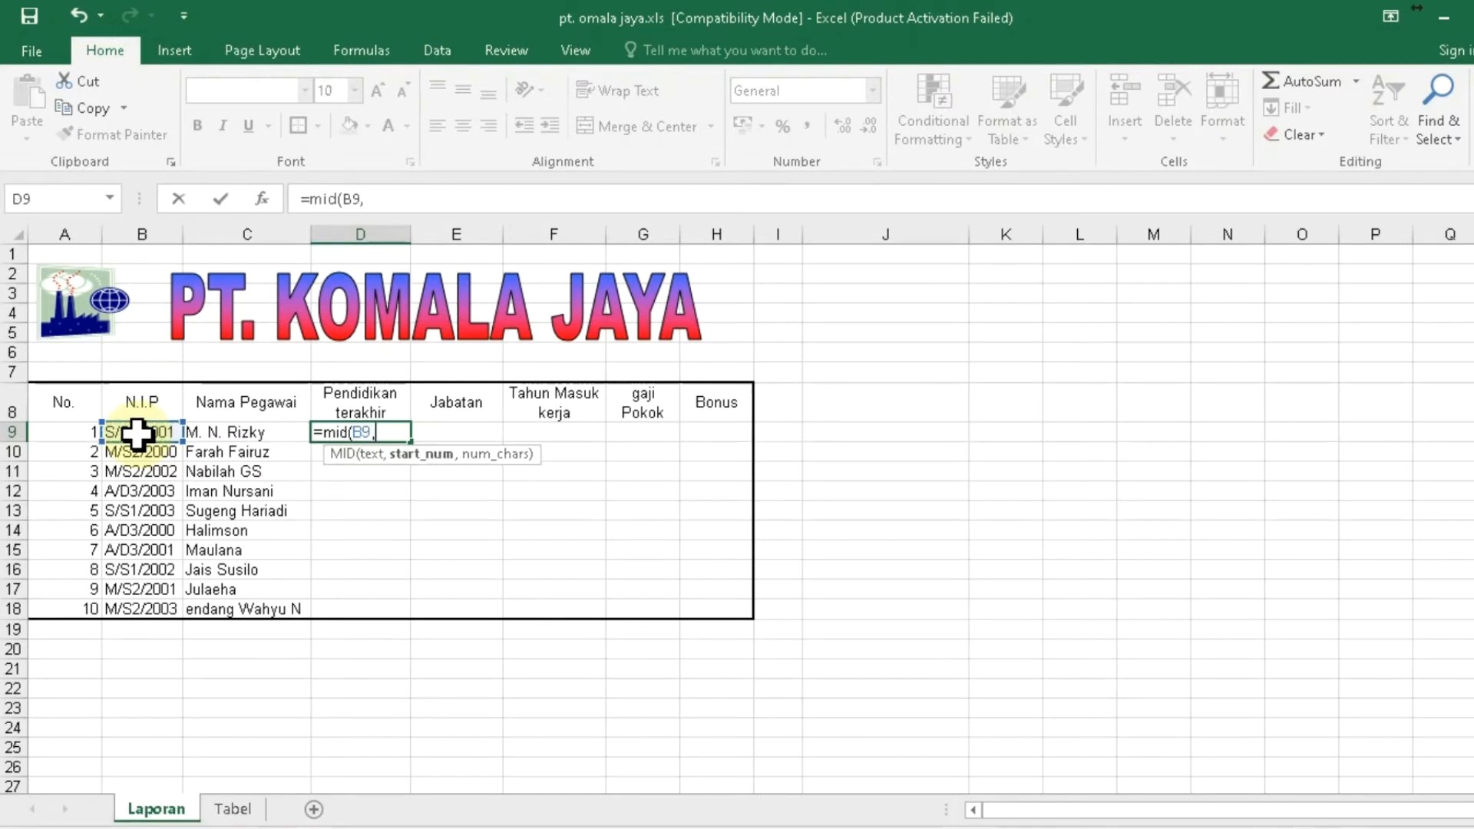
pyautogui.write('3,2')
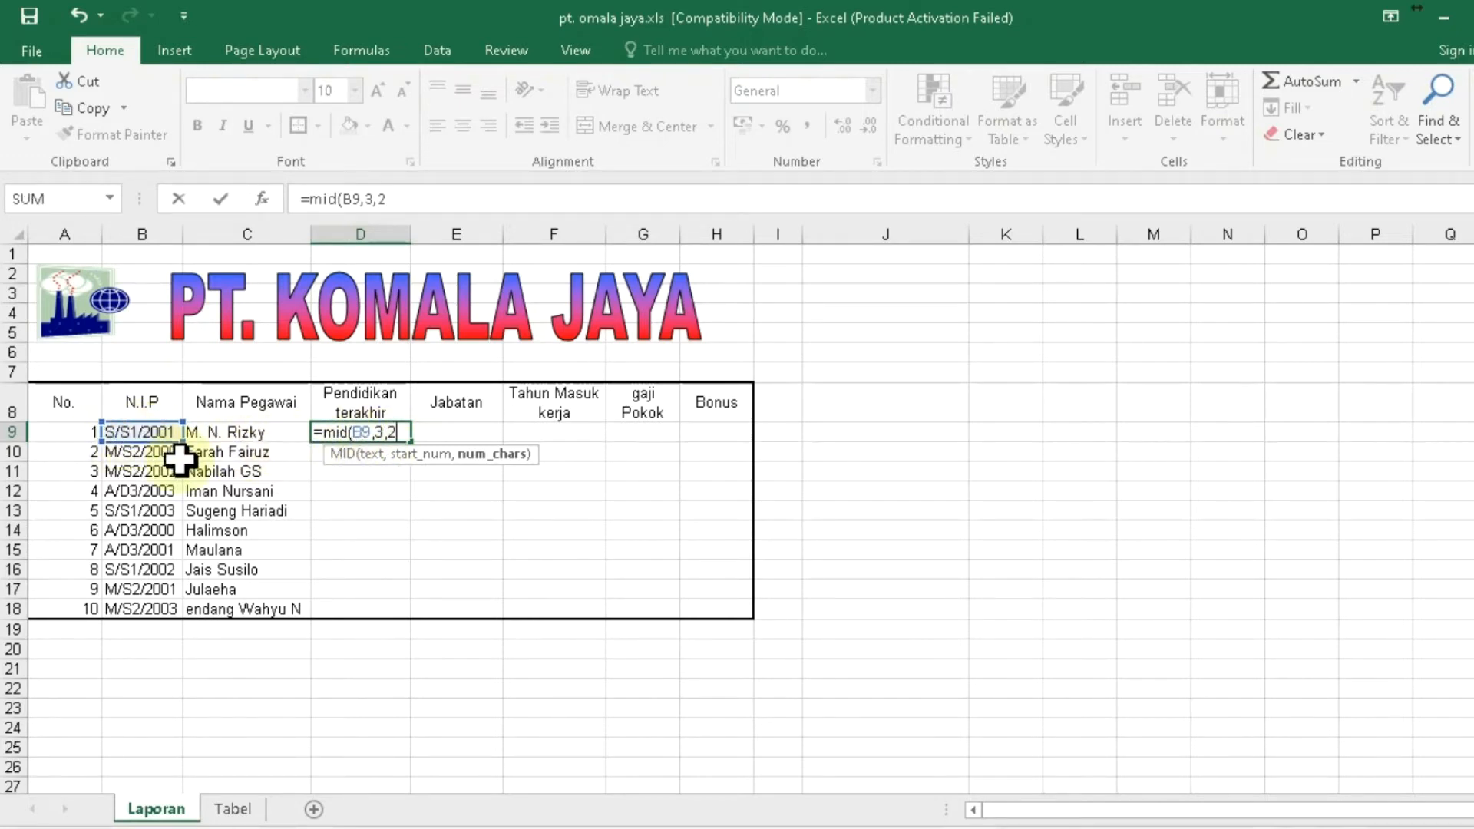
pyautogui.write(')')
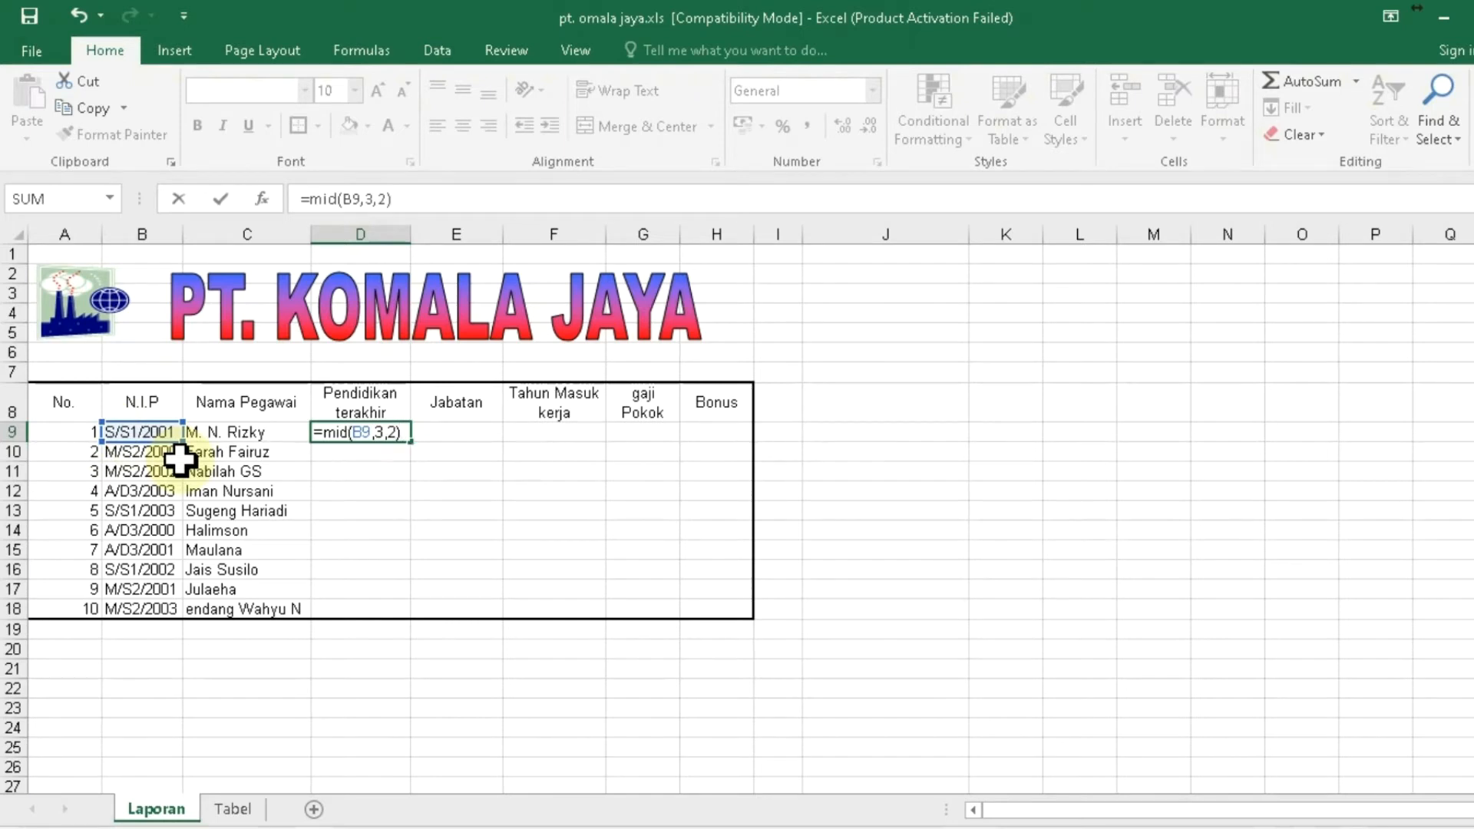
pyautogui.press('Return')
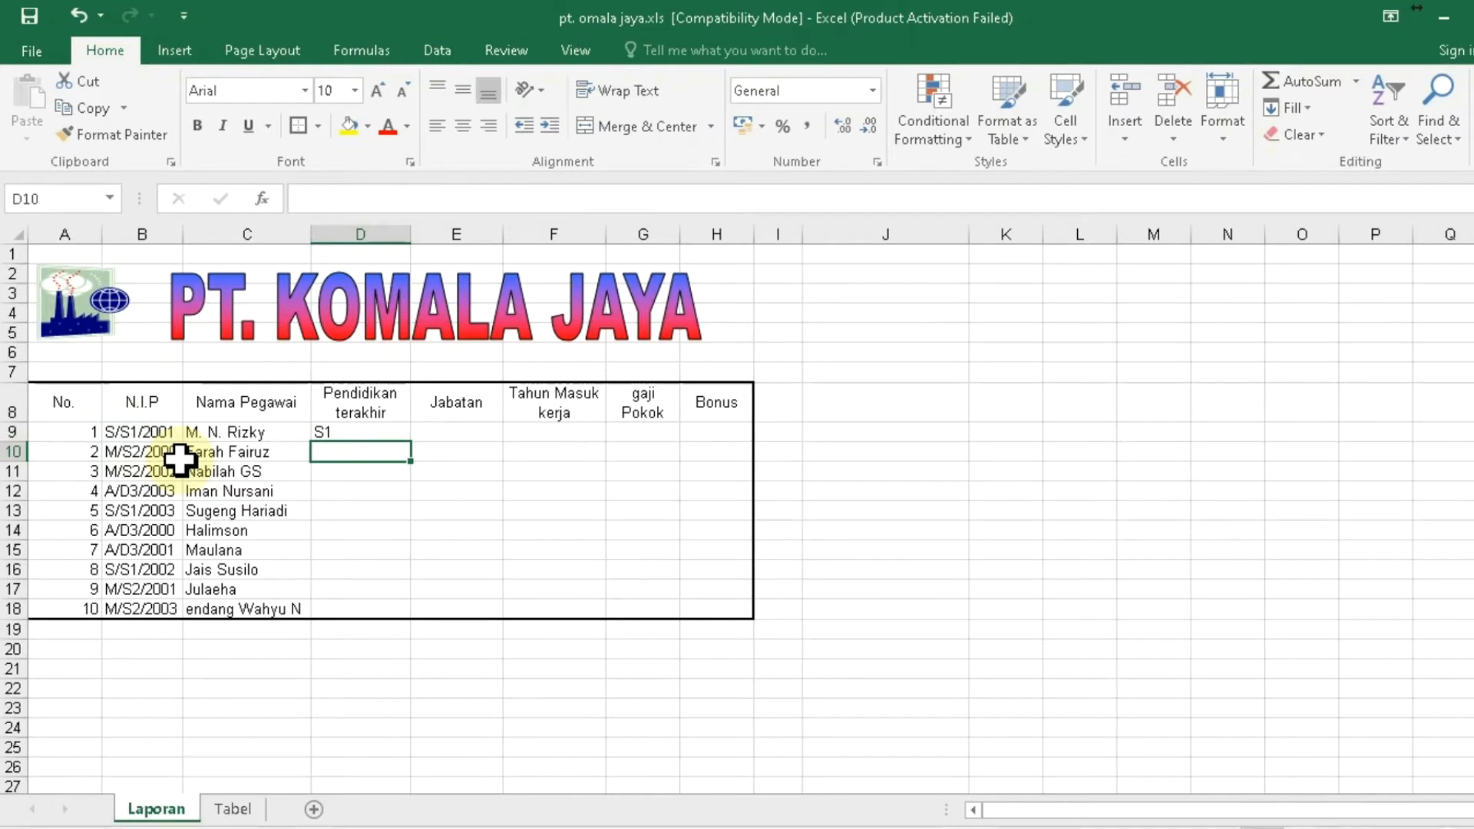
# - Paste D9's MID formula into D10:D18, then undo the paste
pyautogui.press('Up')
pyautogui.hotkey('ctrl', 'c')
pyautogui.hotkey('shift', 'Down')
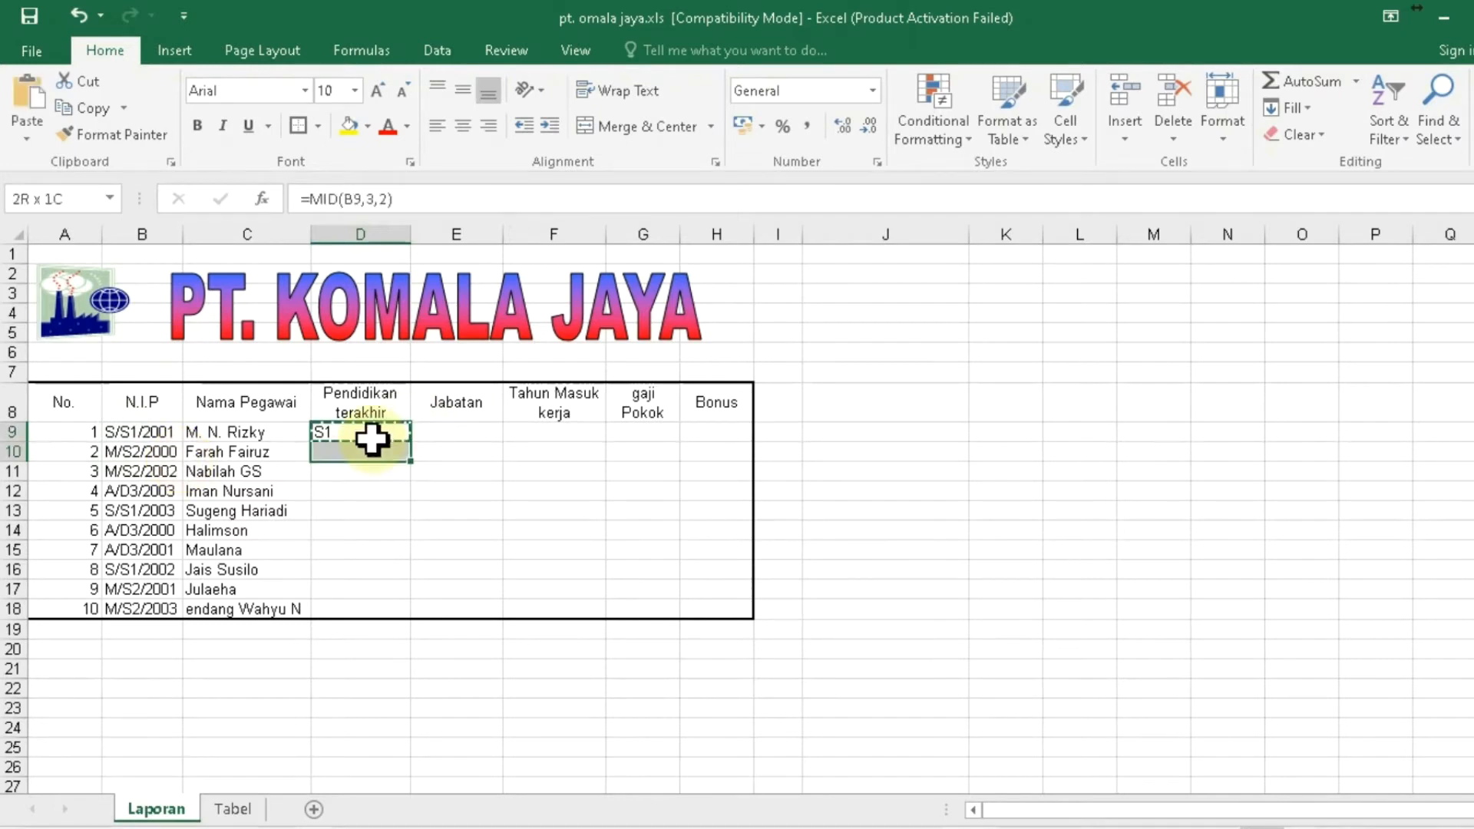
pyautogui.hotkey('shift', 'Down')
pyautogui.hotkey('shift', 'Down')
pyautogui.hotkey('shift', 'Down')
pyautogui.hotkey('shift', 'Down')
pyautogui.hotkey('shift', 'Down')
pyautogui.hotkey('shift', 'Down')
pyautogui.hotkey('shift', 'Down')
pyautogui.hotkey('shift', 'Down')
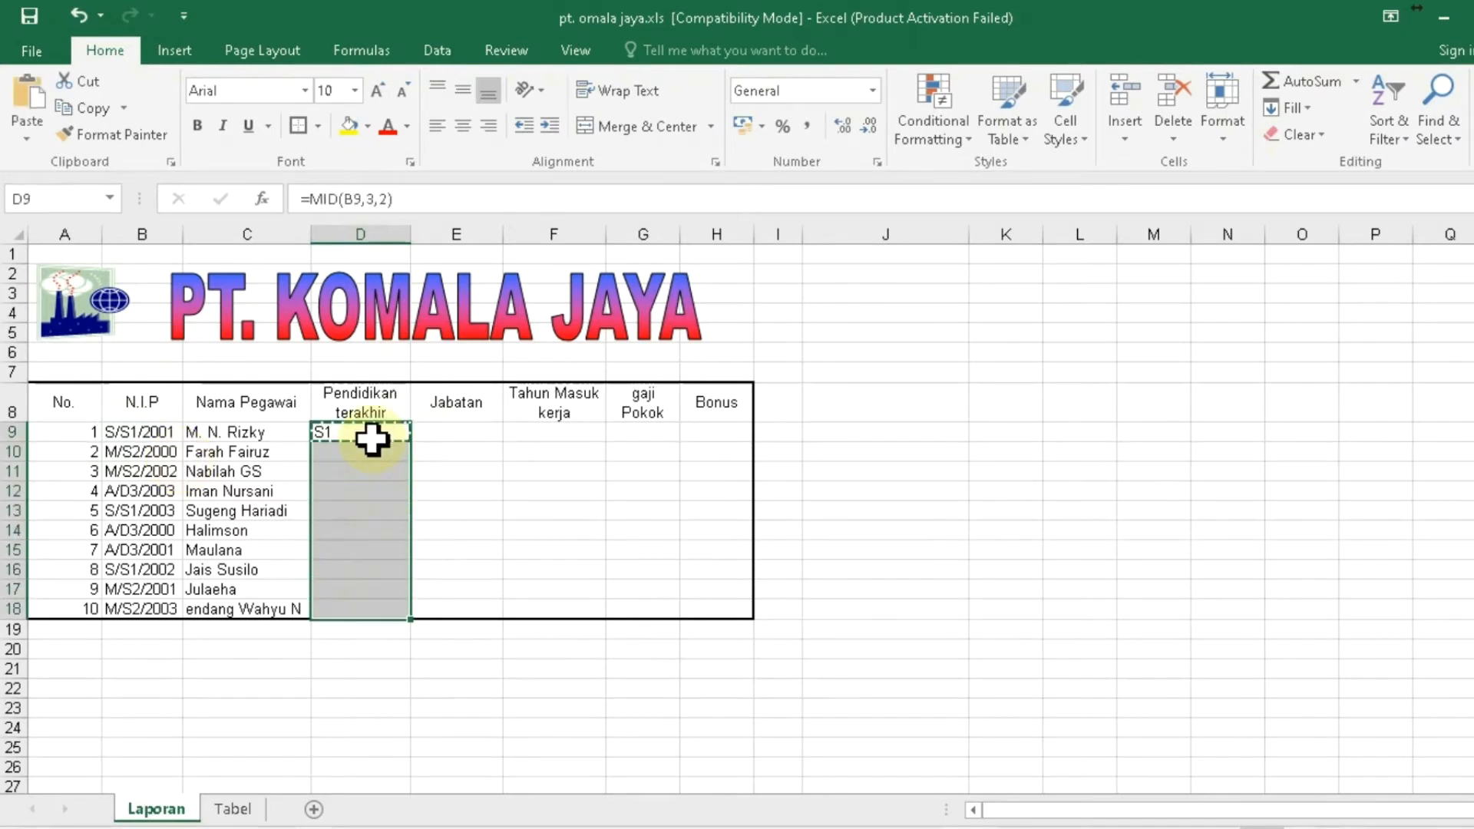
pyautogui.hotkey('ctrl', 'v')
pyautogui.click(373, 443)
pyautogui.click(372, 434)
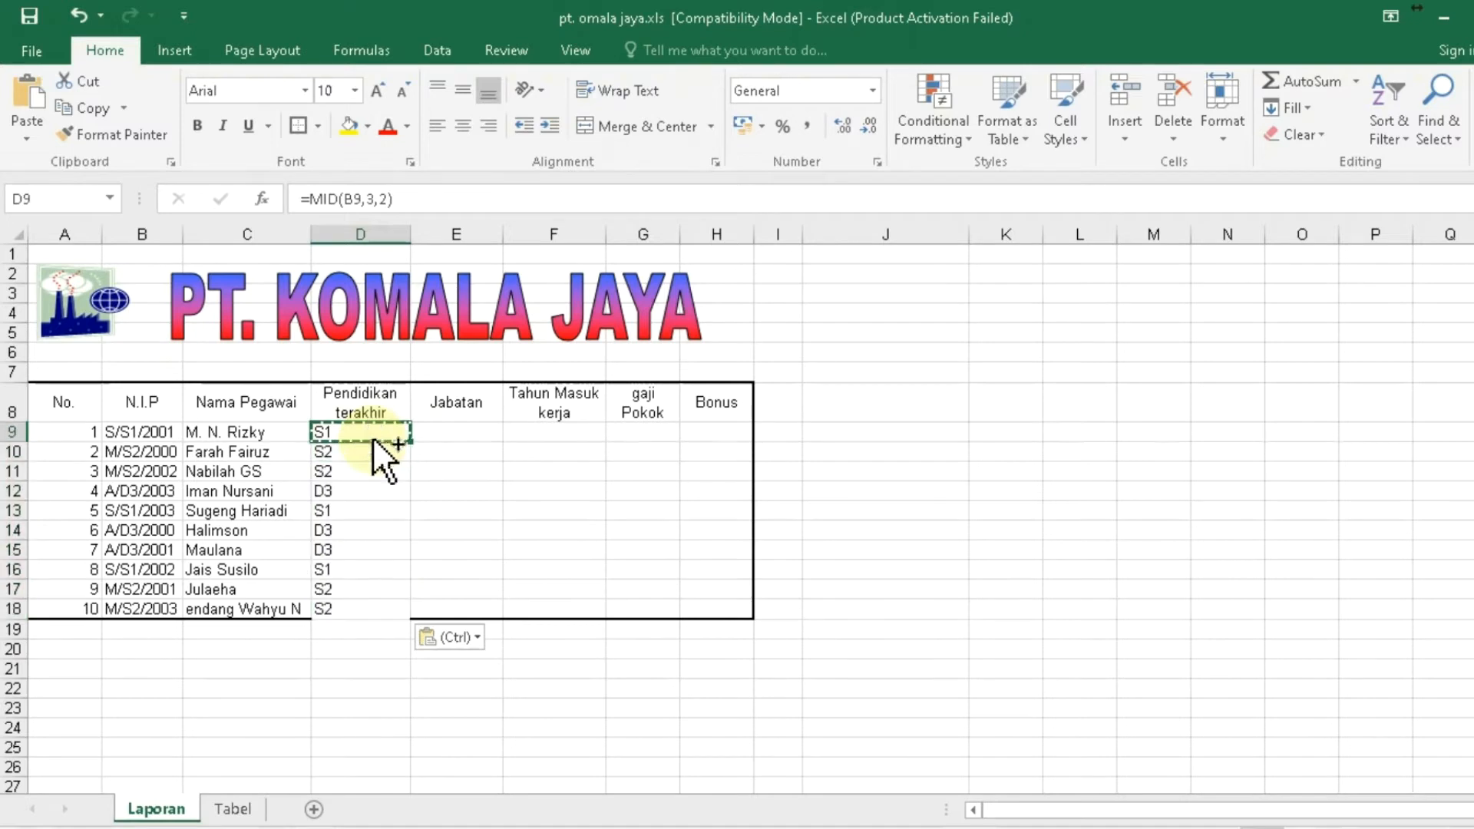
pyautogui.hotkey('ctrl', 'z')
pyautogui.click(373, 440)
pyautogui.press('Escape')
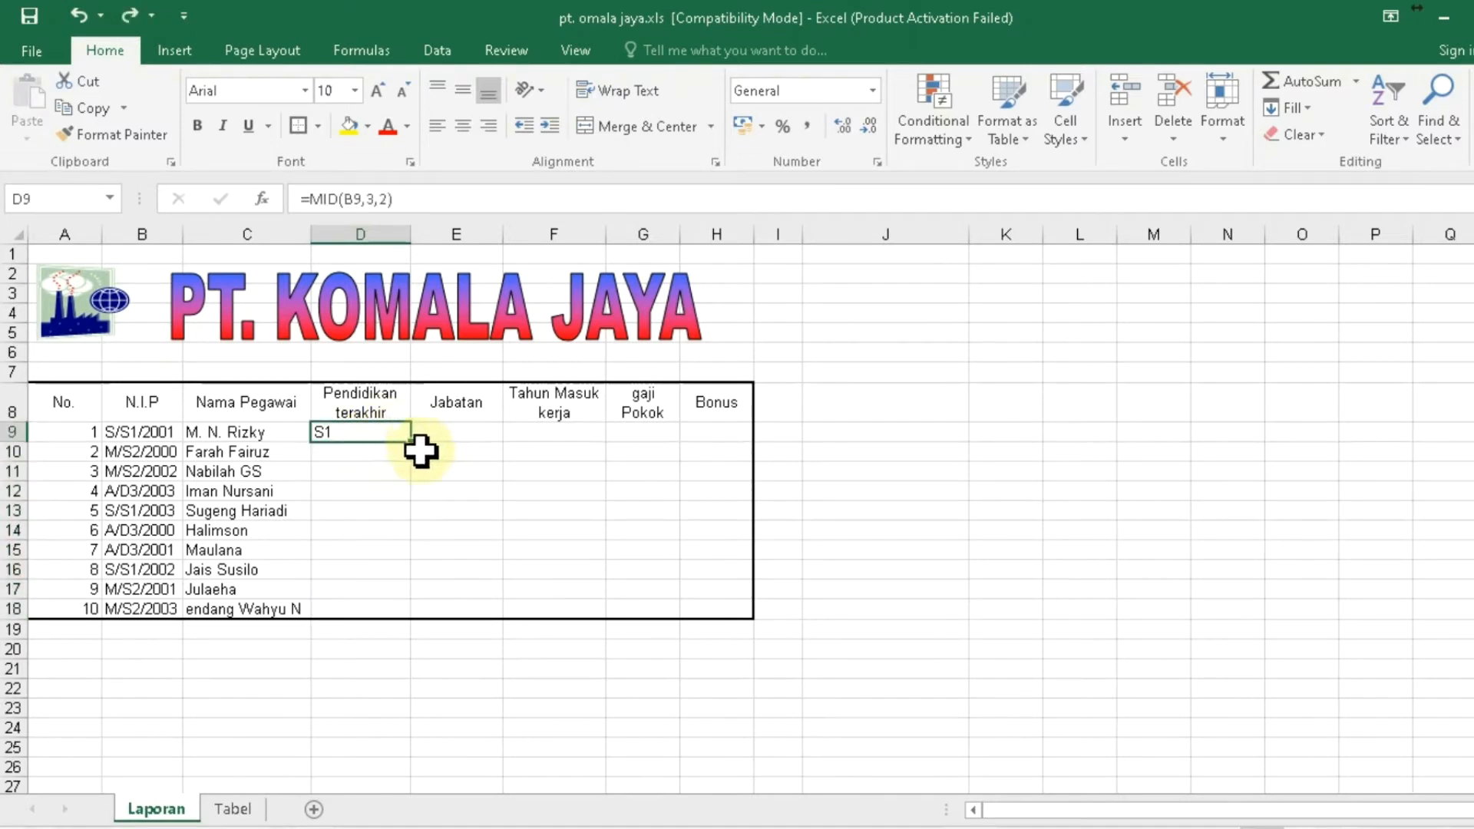
# - Drag D9's formula down to D18 and check it against the NIPs in B9, B10, B12
pyautogui.moveTo(409, 442); pyautogui.dragTo(393, 619)
pyautogui.click(455, 431)
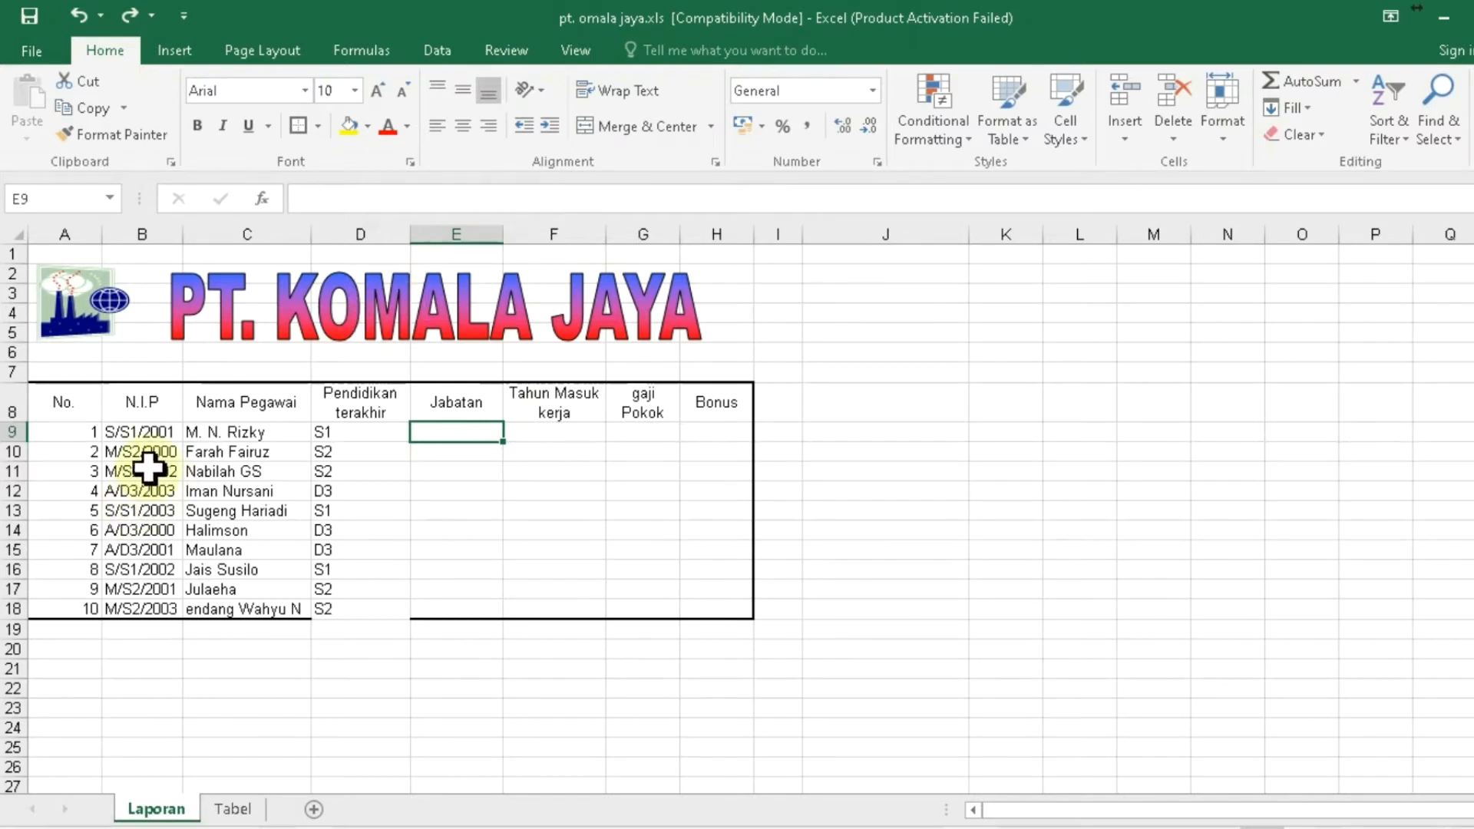
pyautogui.click(119, 435)
pyautogui.click(113, 458)
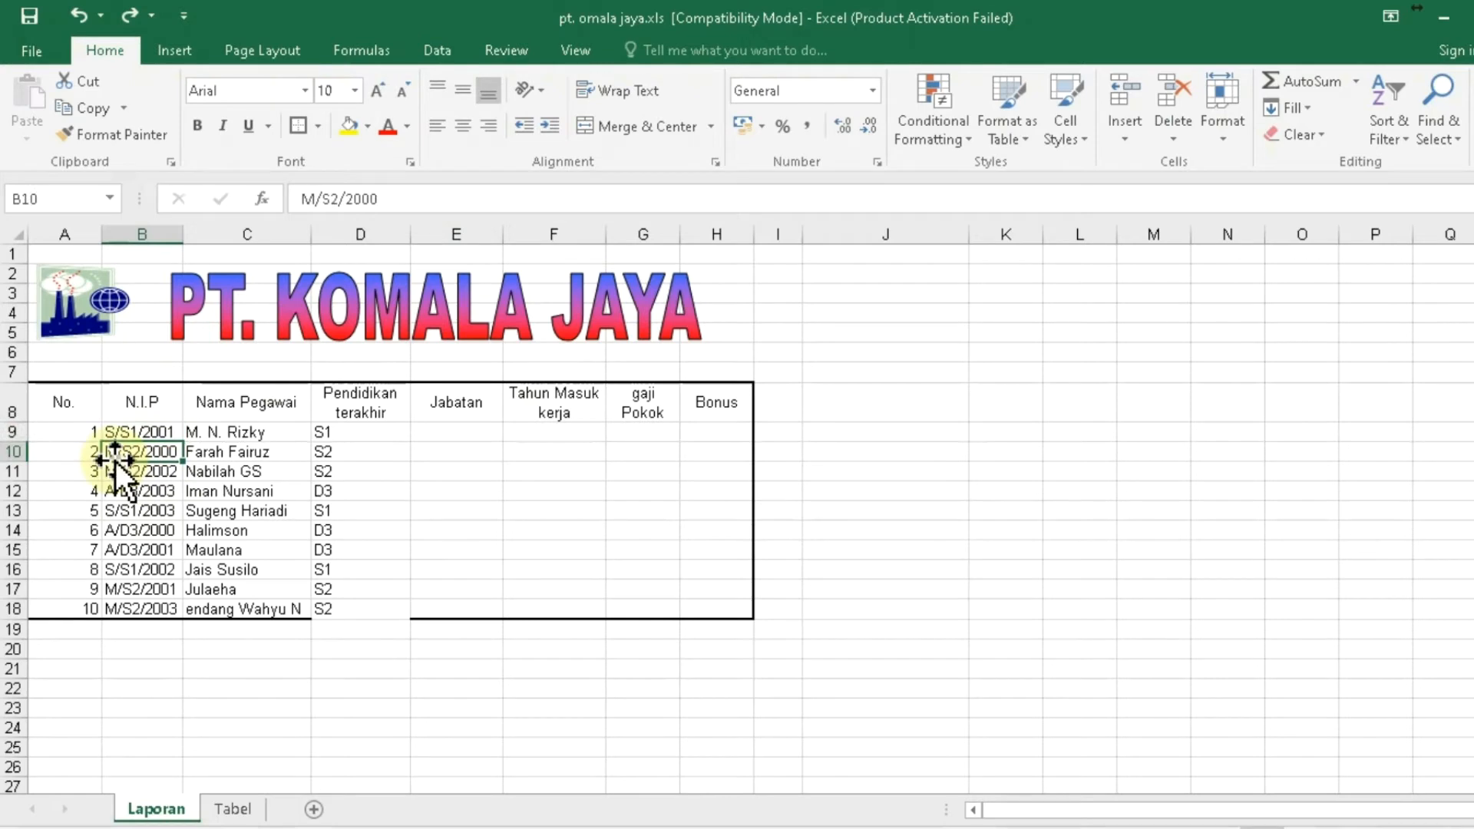
pyautogui.click(112, 488)
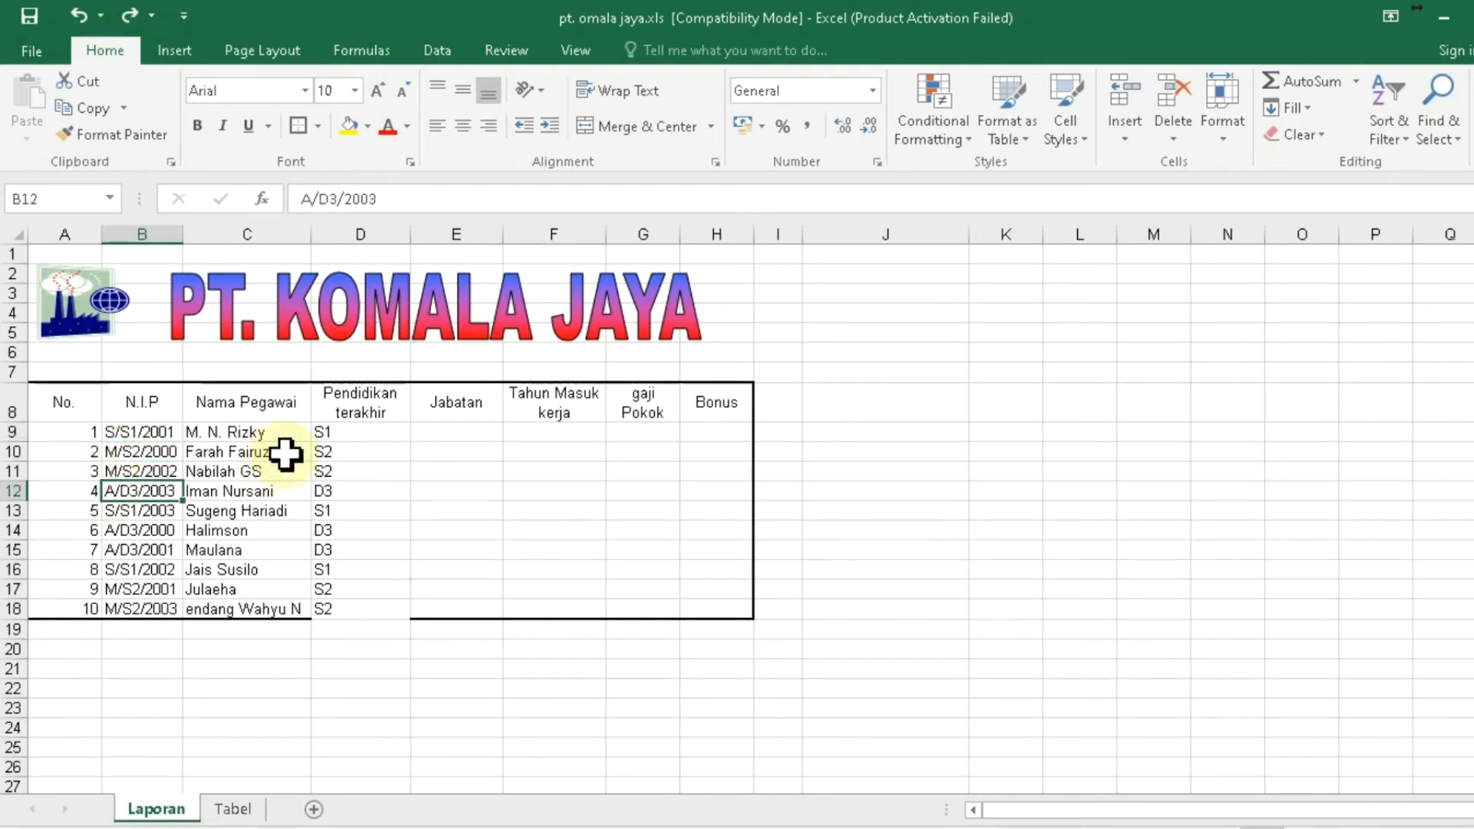
# - In E9, enter =IF(LEFT(B9,1)="S","Staff",IF(LEFT(B9,1)="M","Manager","Admin"))
pyautogui.click(456, 434)
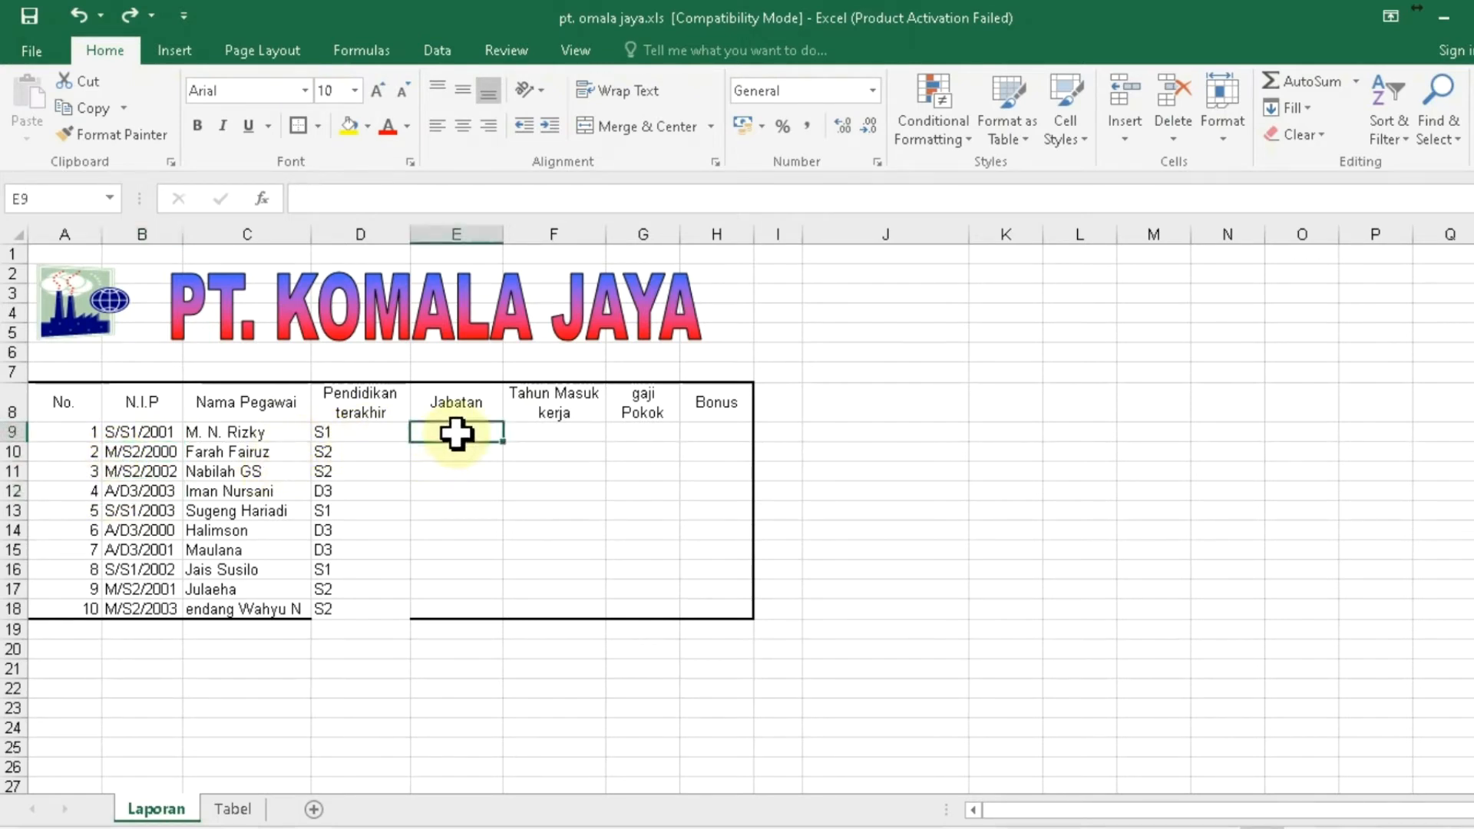
pyautogui.write('=if')
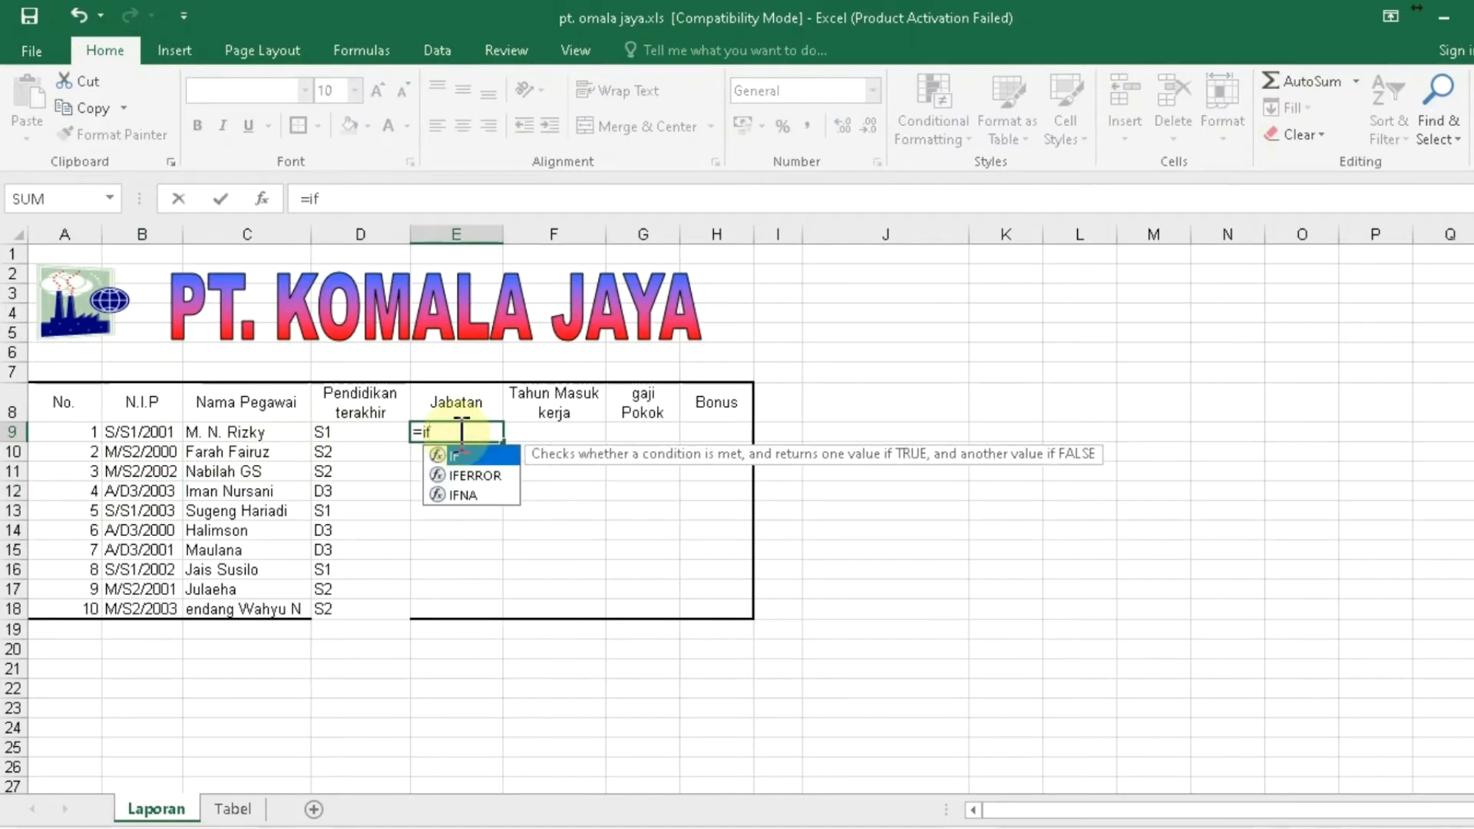
pyautogui.write('(')
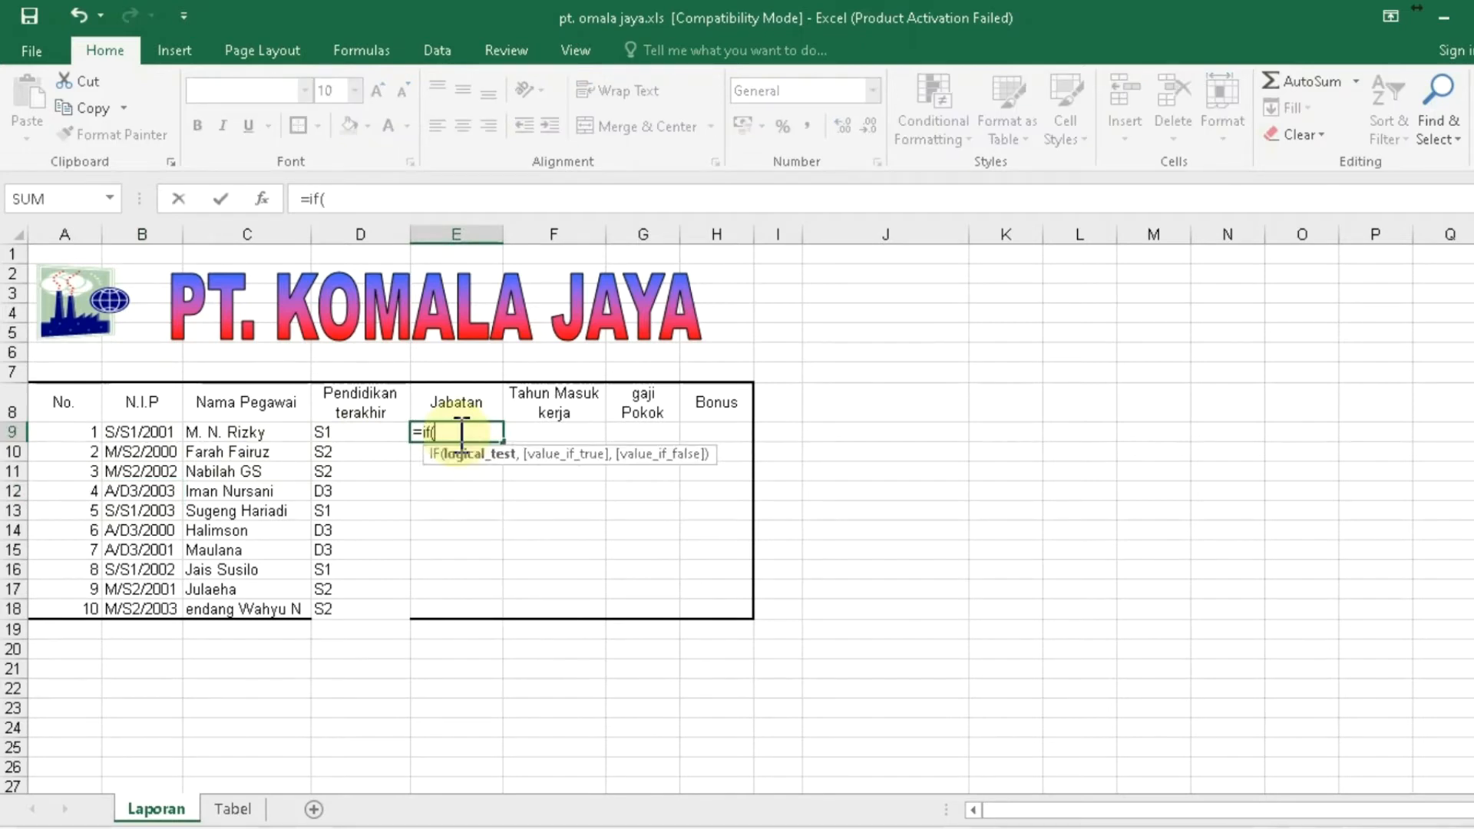
pyautogui.write('lef')
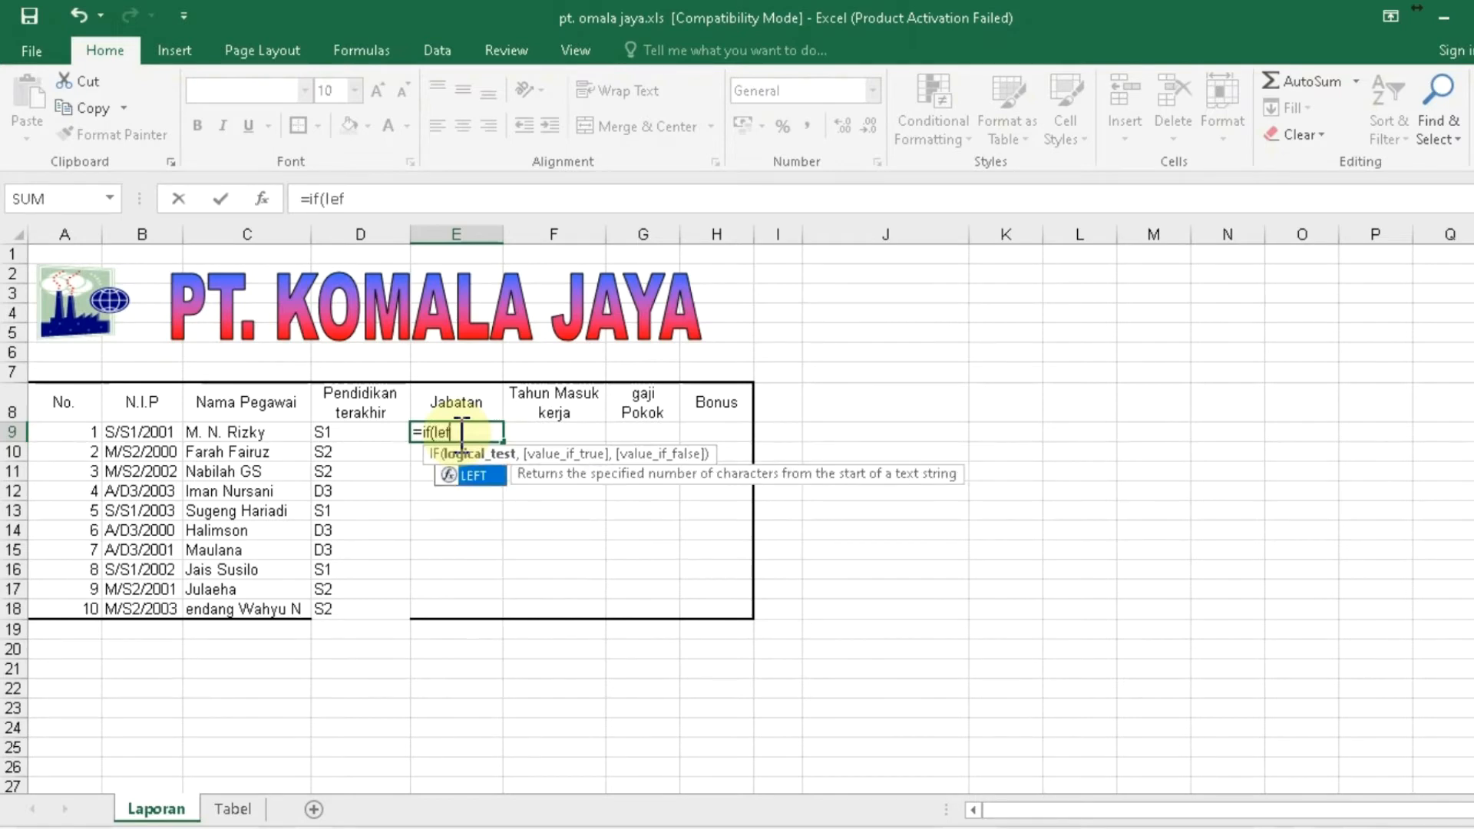
pyautogui.write('t(')
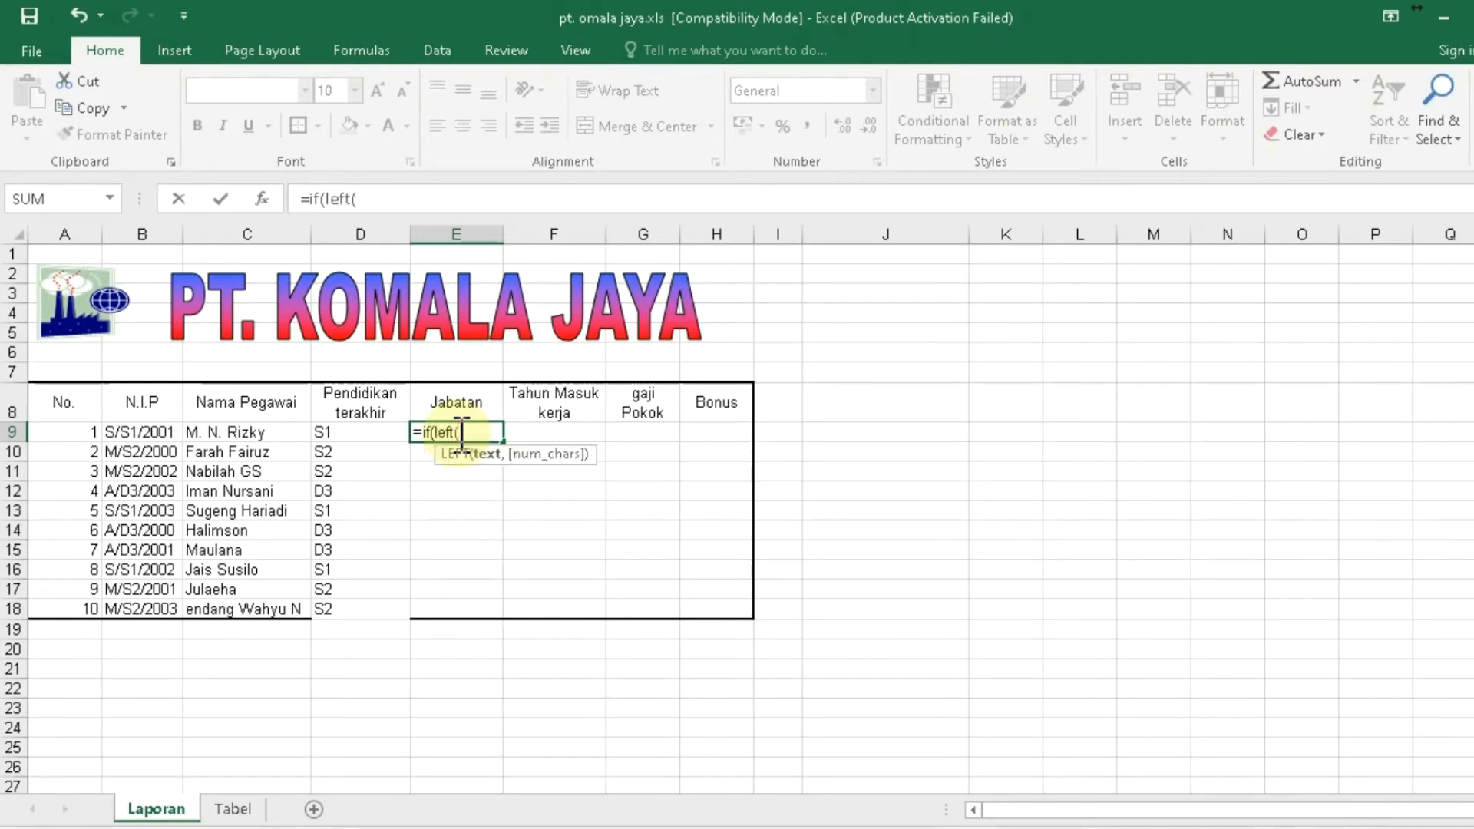
pyautogui.click(144, 434)
pyautogui.write(',1')
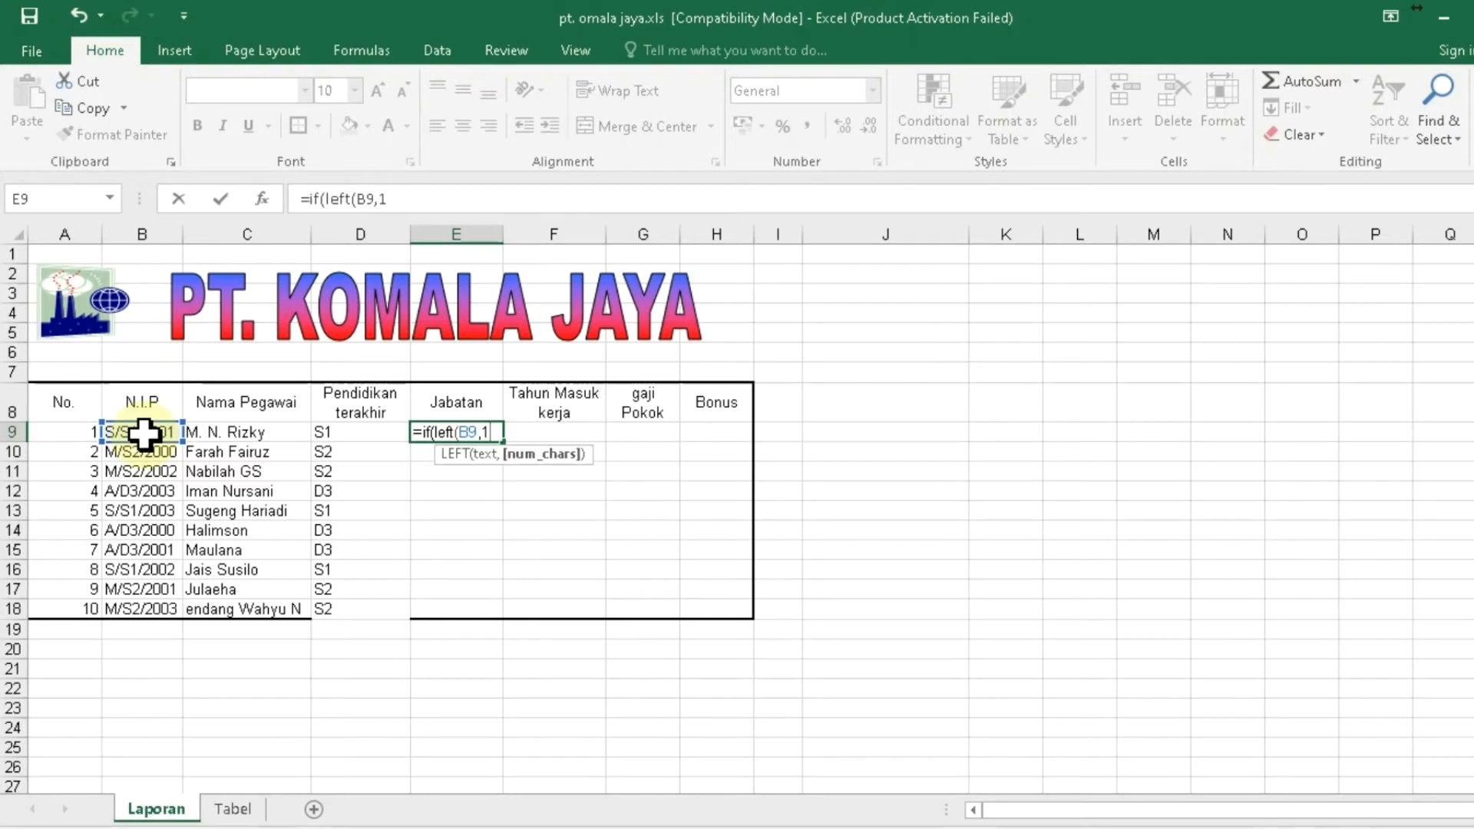
pyautogui.write(')')
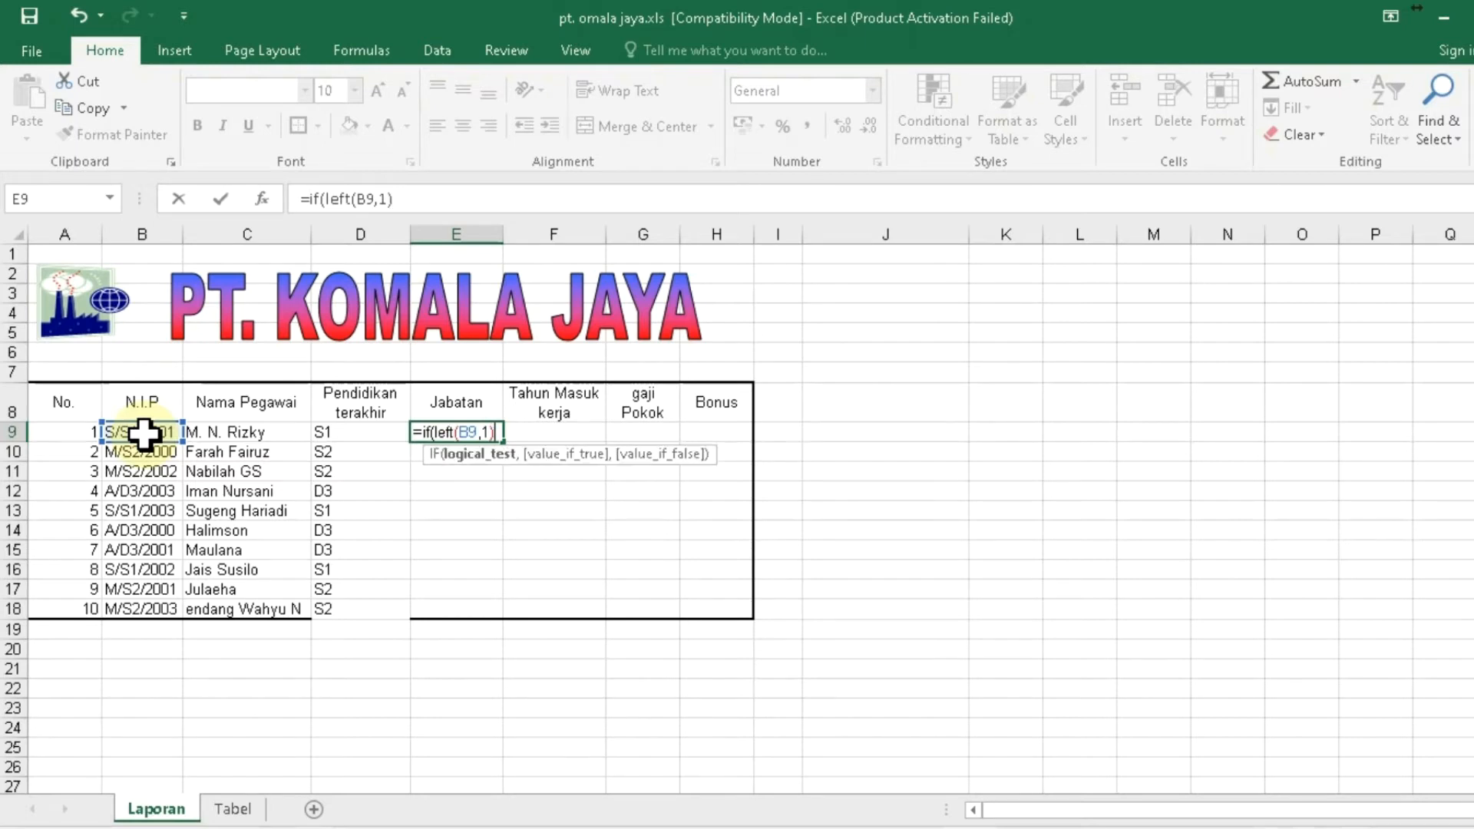
pyautogui.write('="S",')
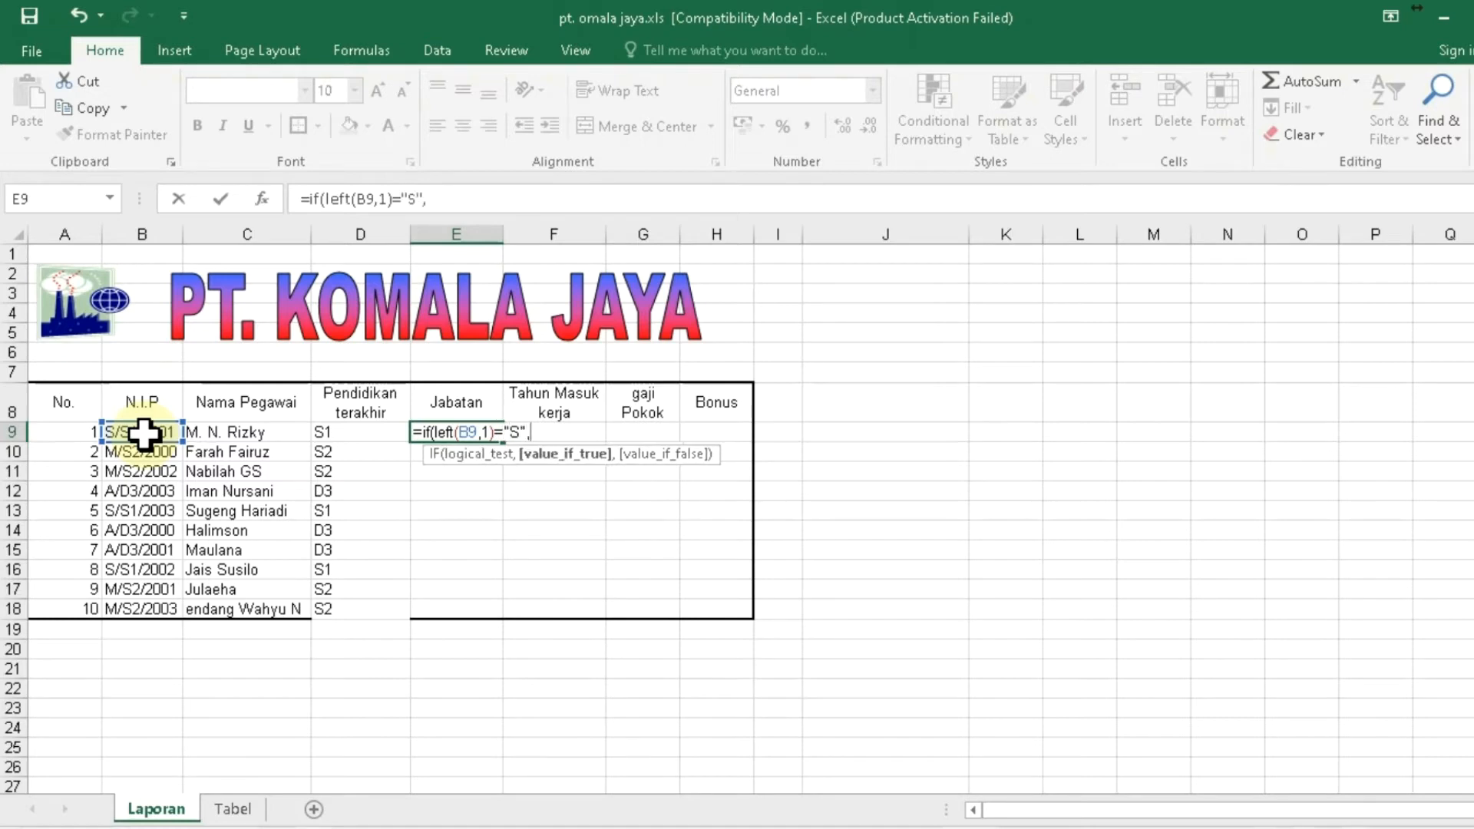
pyautogui.write('"Staff",')
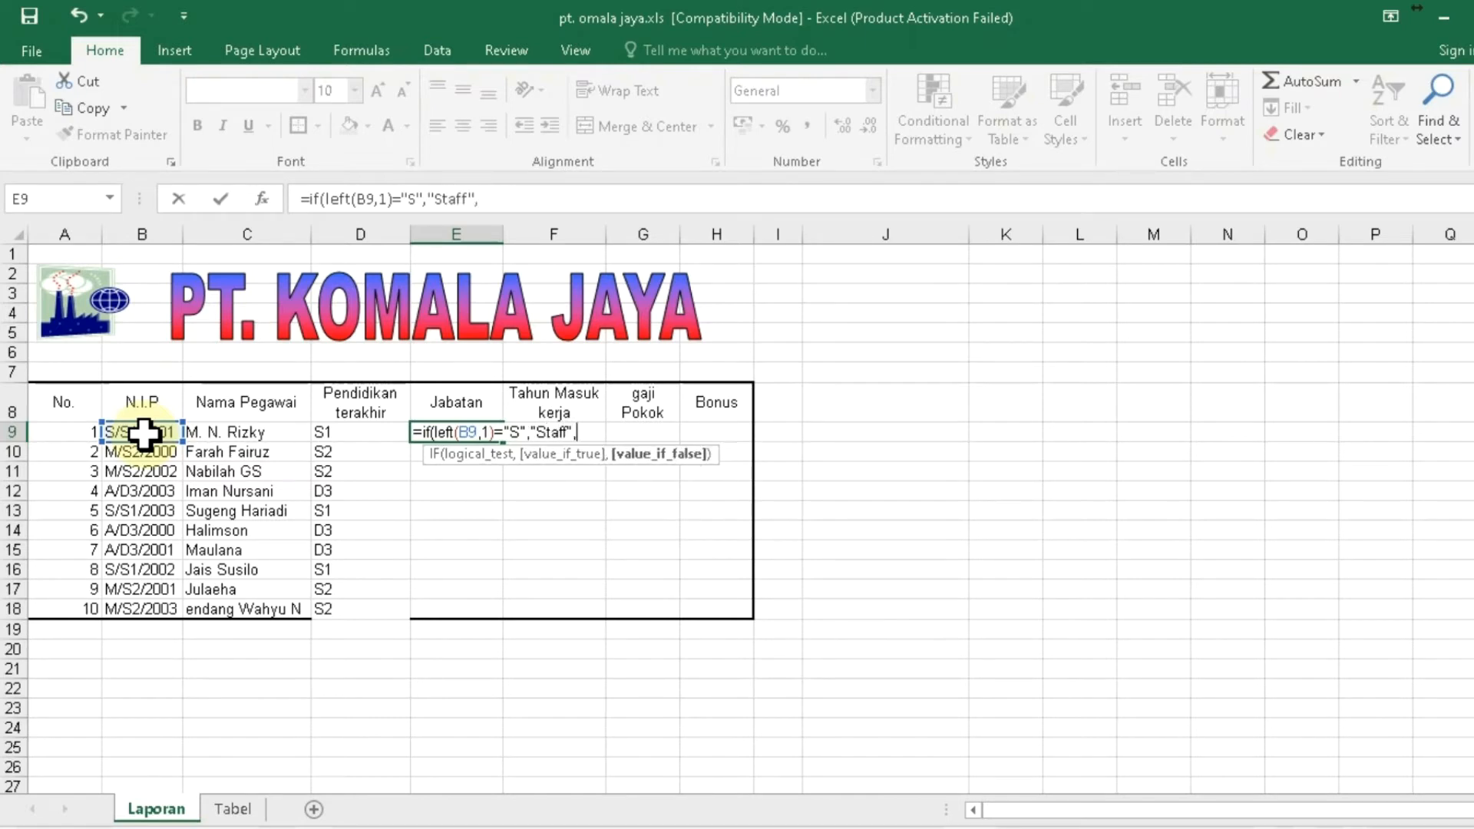
pyautogui.write('if')
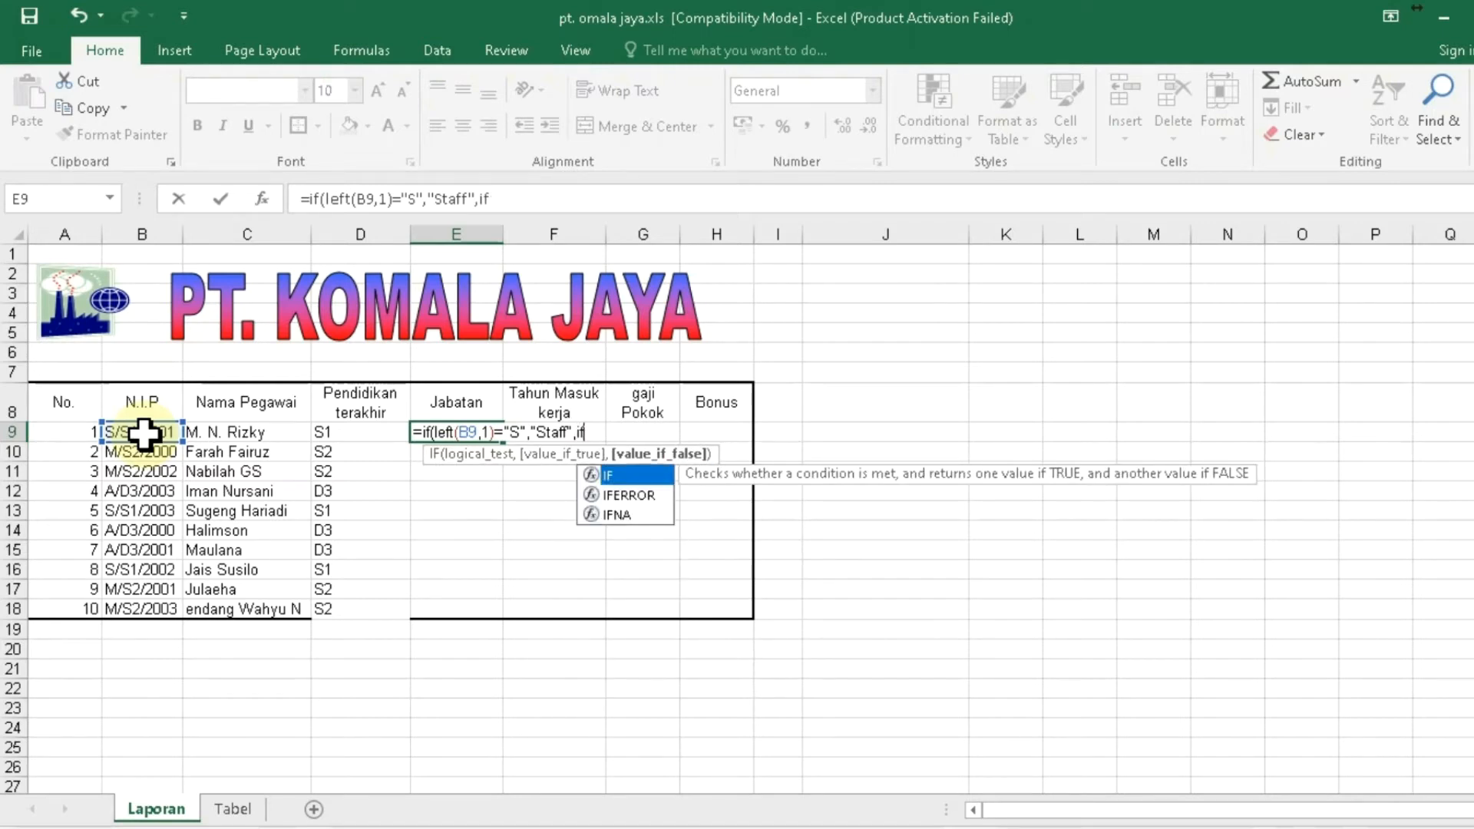
pyautogui.write('(')
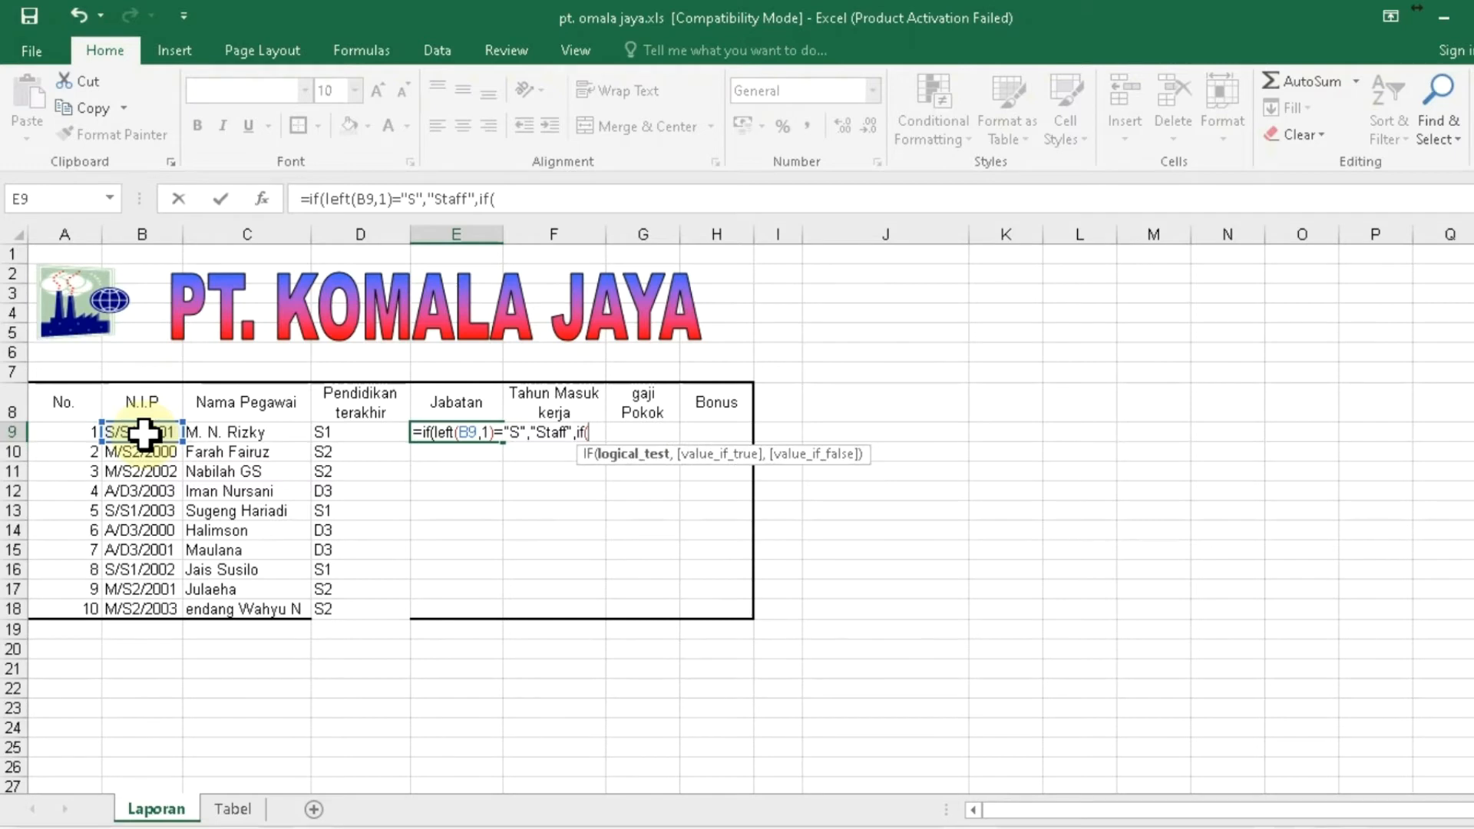
pyautogui.write('le')
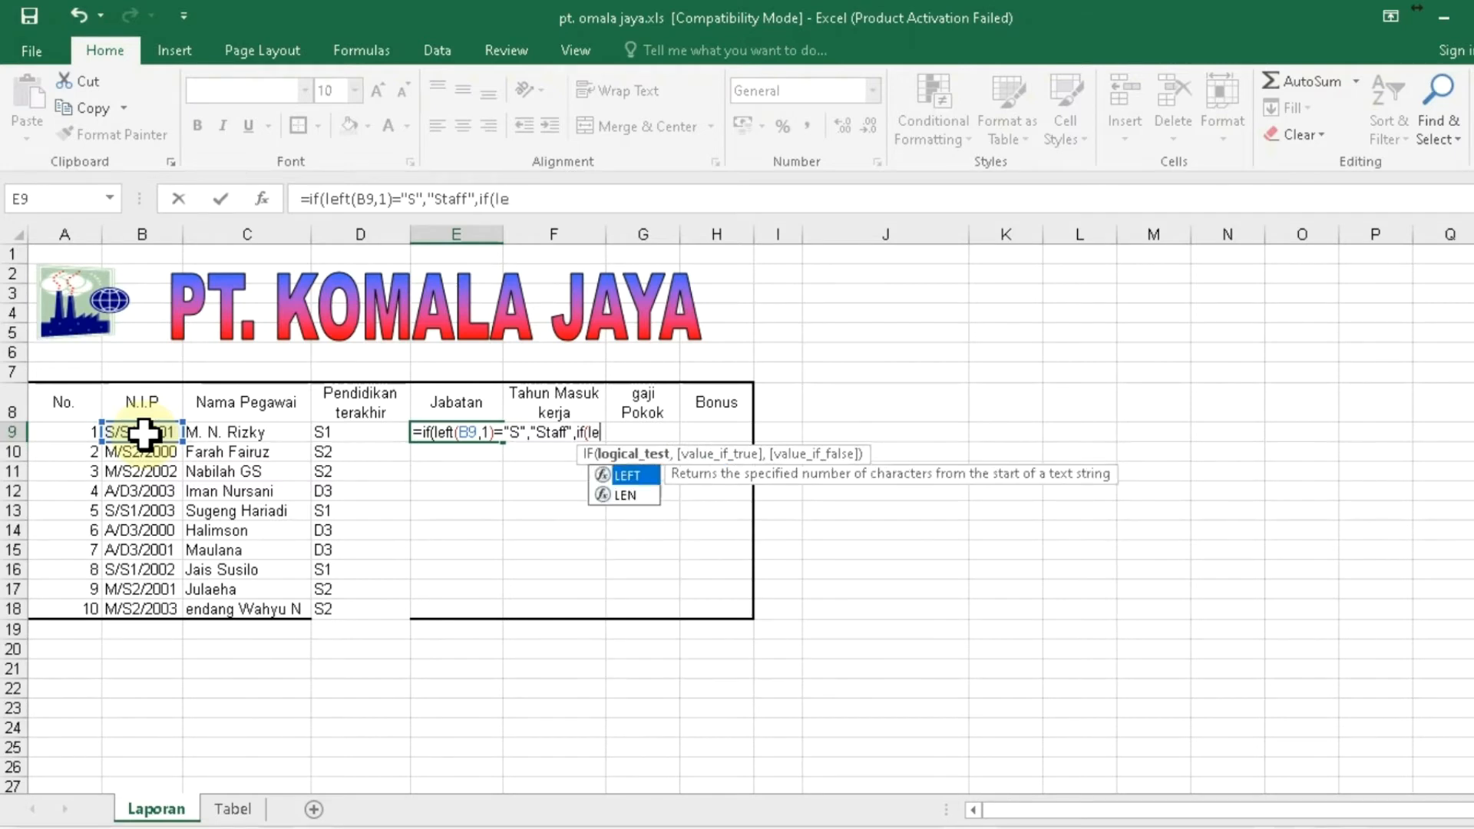
pyautogui.write('ft')
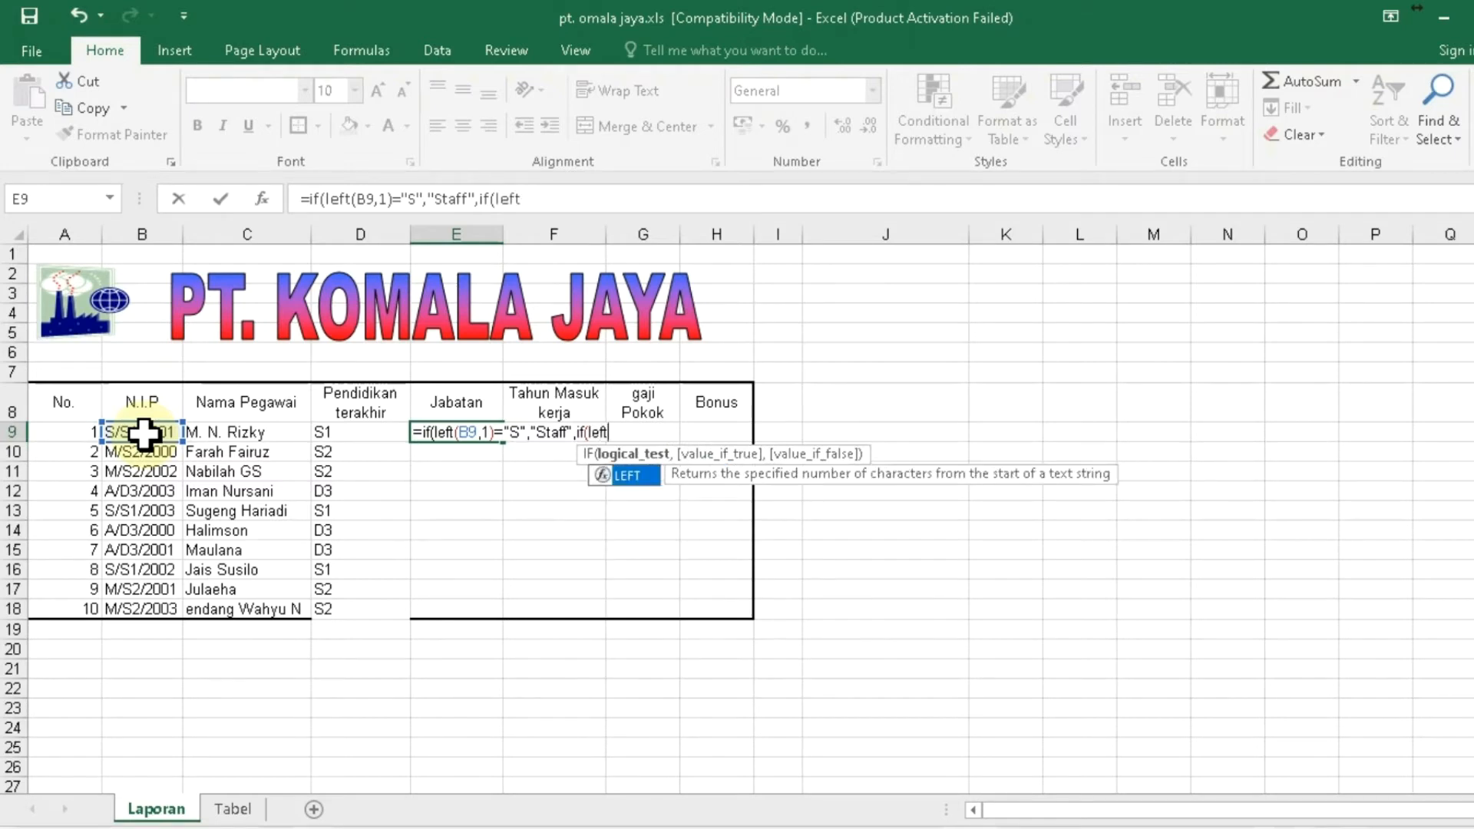
pyautogui.write('(')
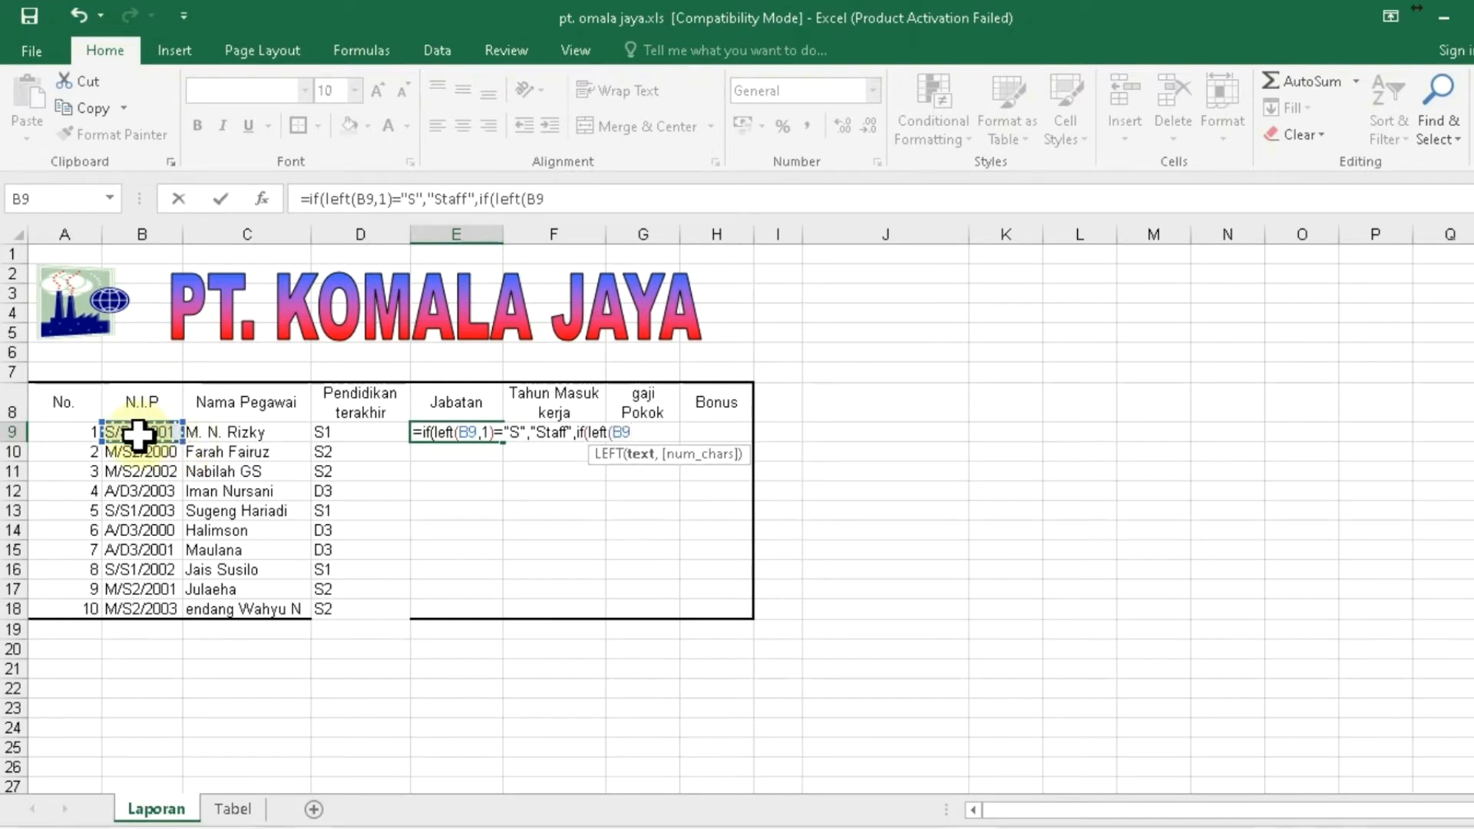
pyautogui.write(',1')
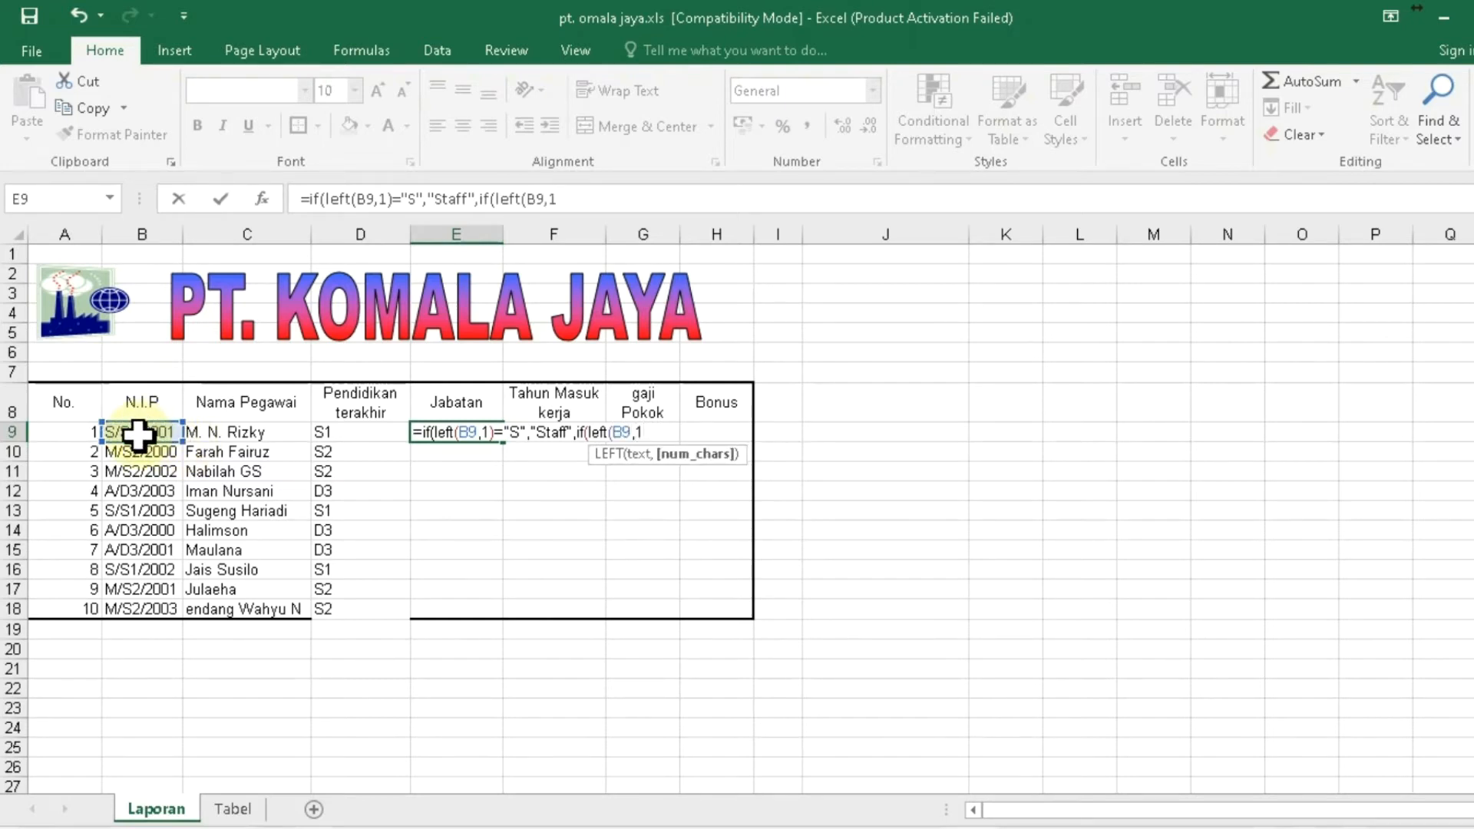
pyautogui.write(')="')
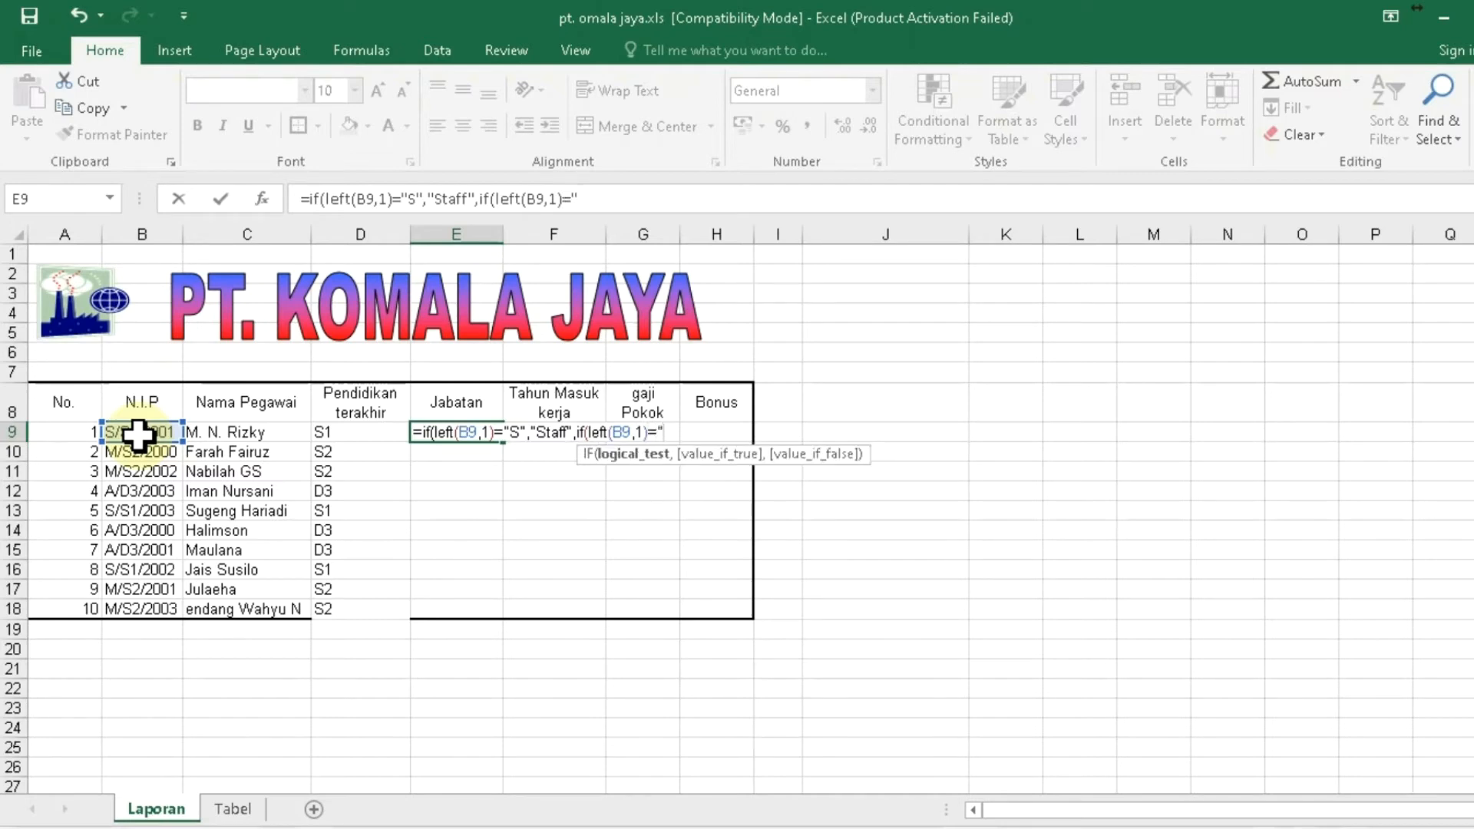
pyautogui.write('M","Ma')
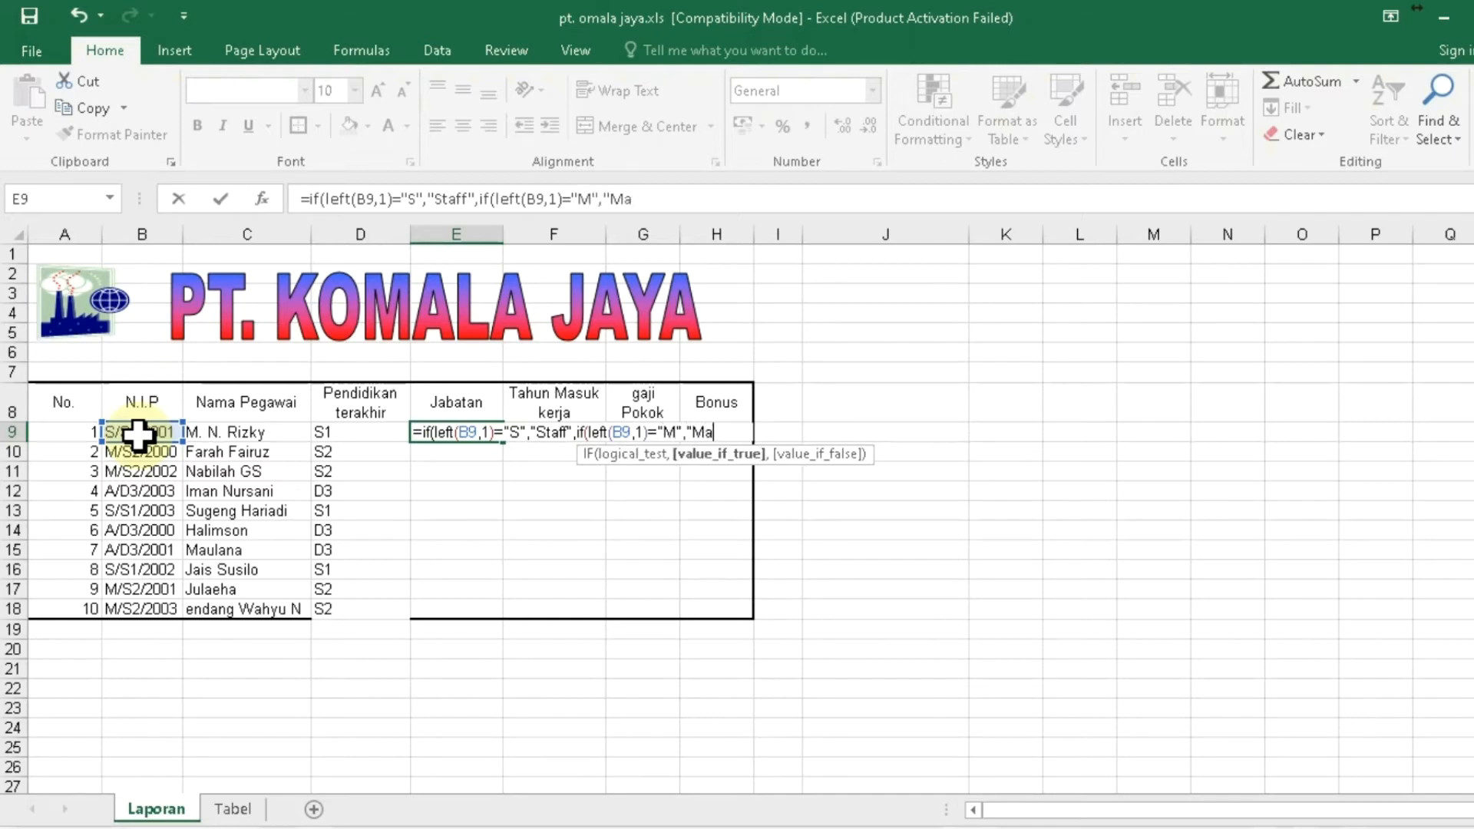
pyautogui.write('nager","')
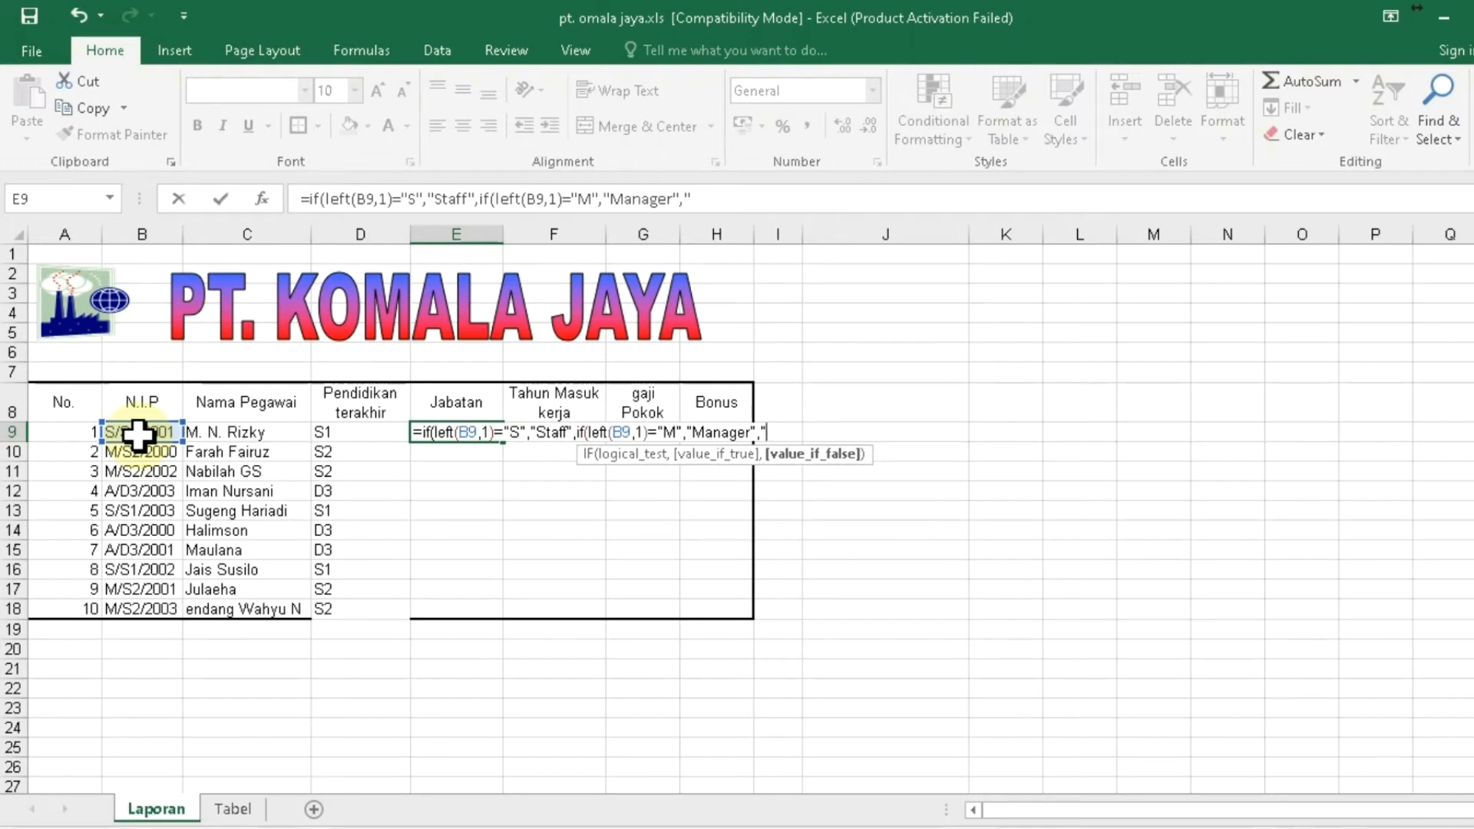
pyautogui.write('Admin"))')
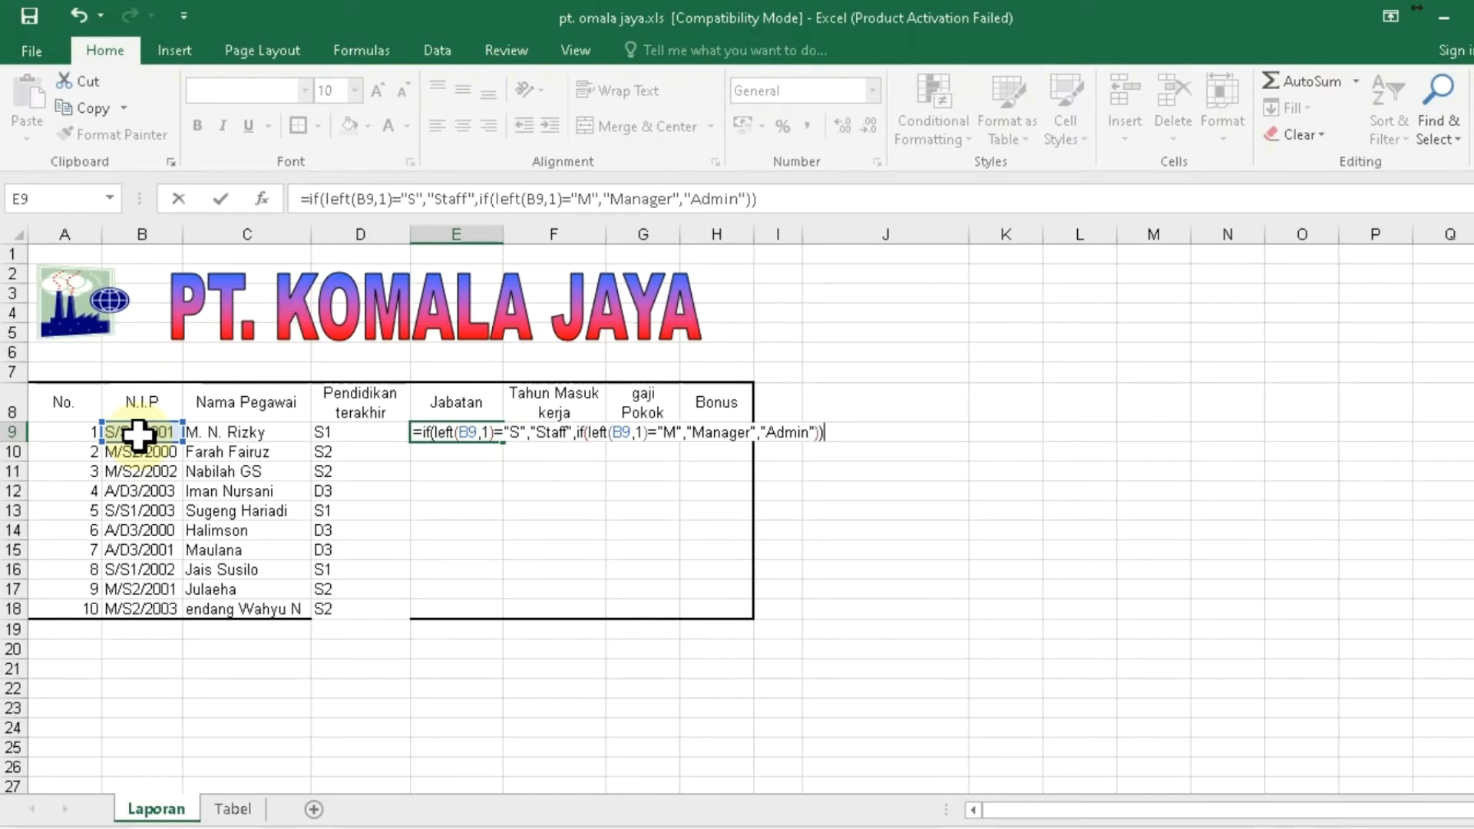
pyautogui.hotkey('ctrl', 'Return')
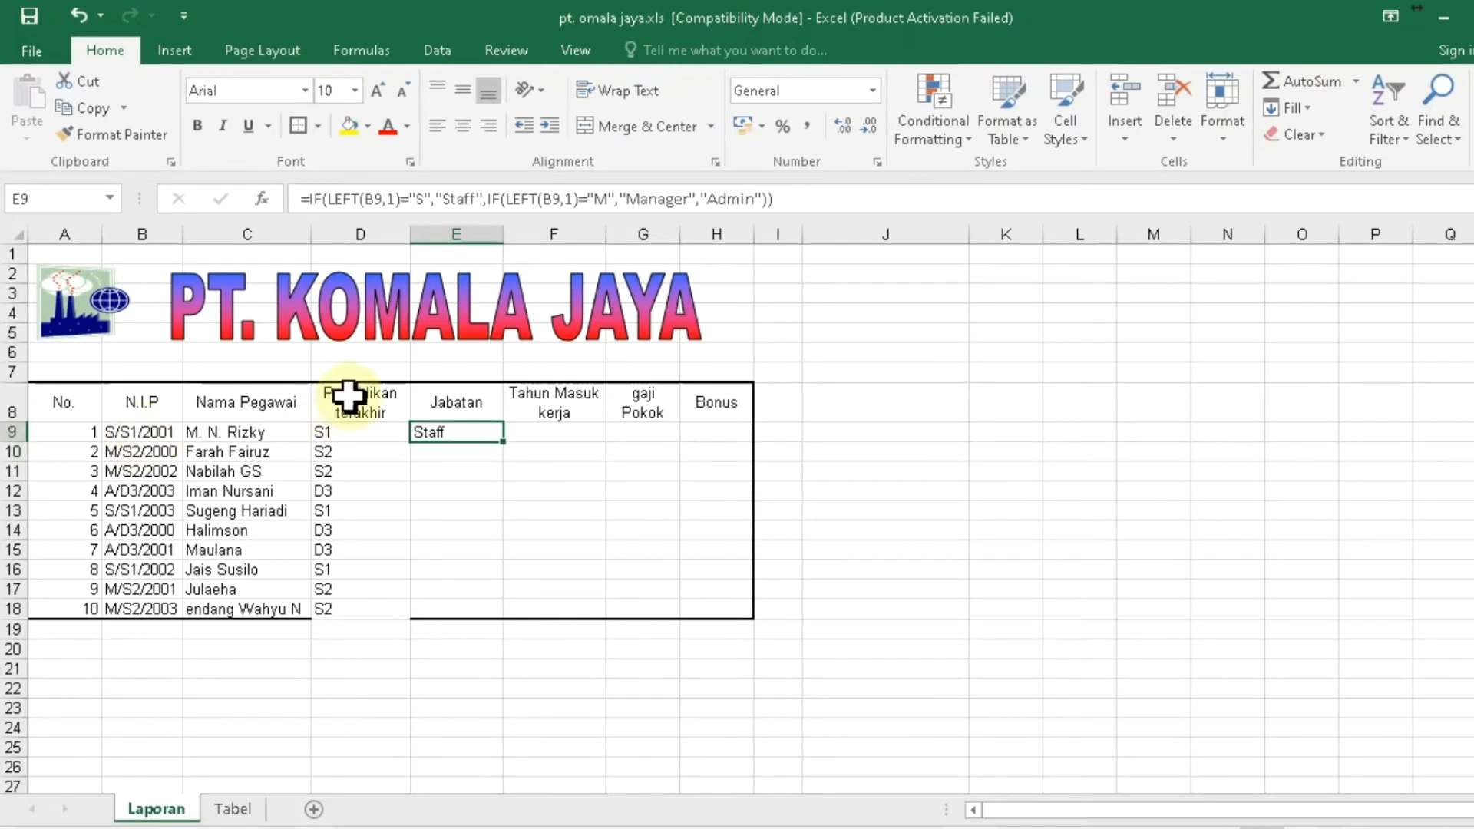
# - Copy the E9 Jabatan IF formula into E9:E18 and check the results
pyautogui.moveTo(506, 444); pyautogui.dragTo(488, 546)
pyautogui.hotkey('ctrl', 'z')
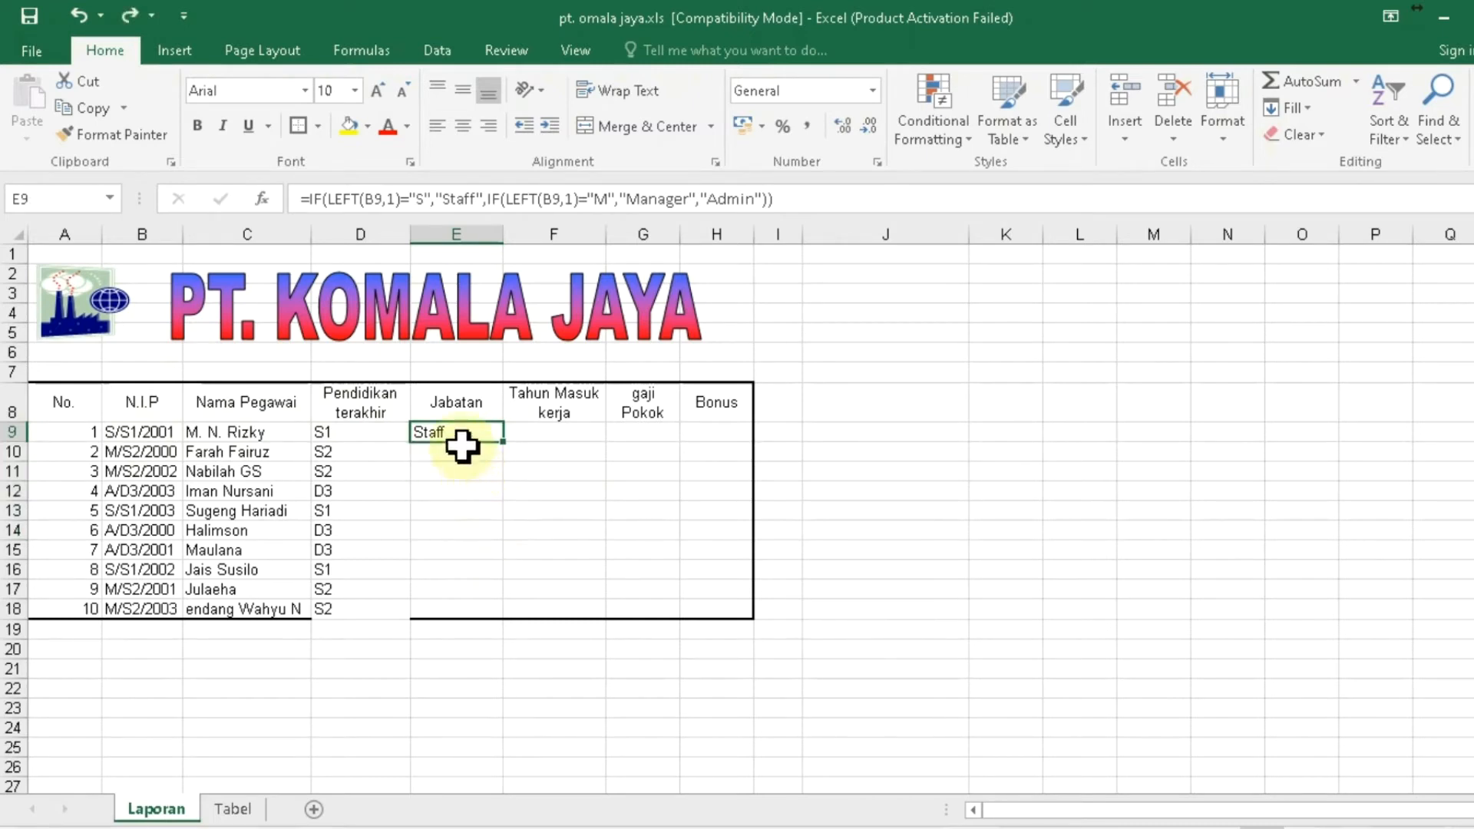
pyautogui.hotkey('ctrl', 'c')
pyautogui.moveTo(460, 431); pyautogui.dragTo(461, 609)
pyautogui.hotkey('ctrl', 'v')
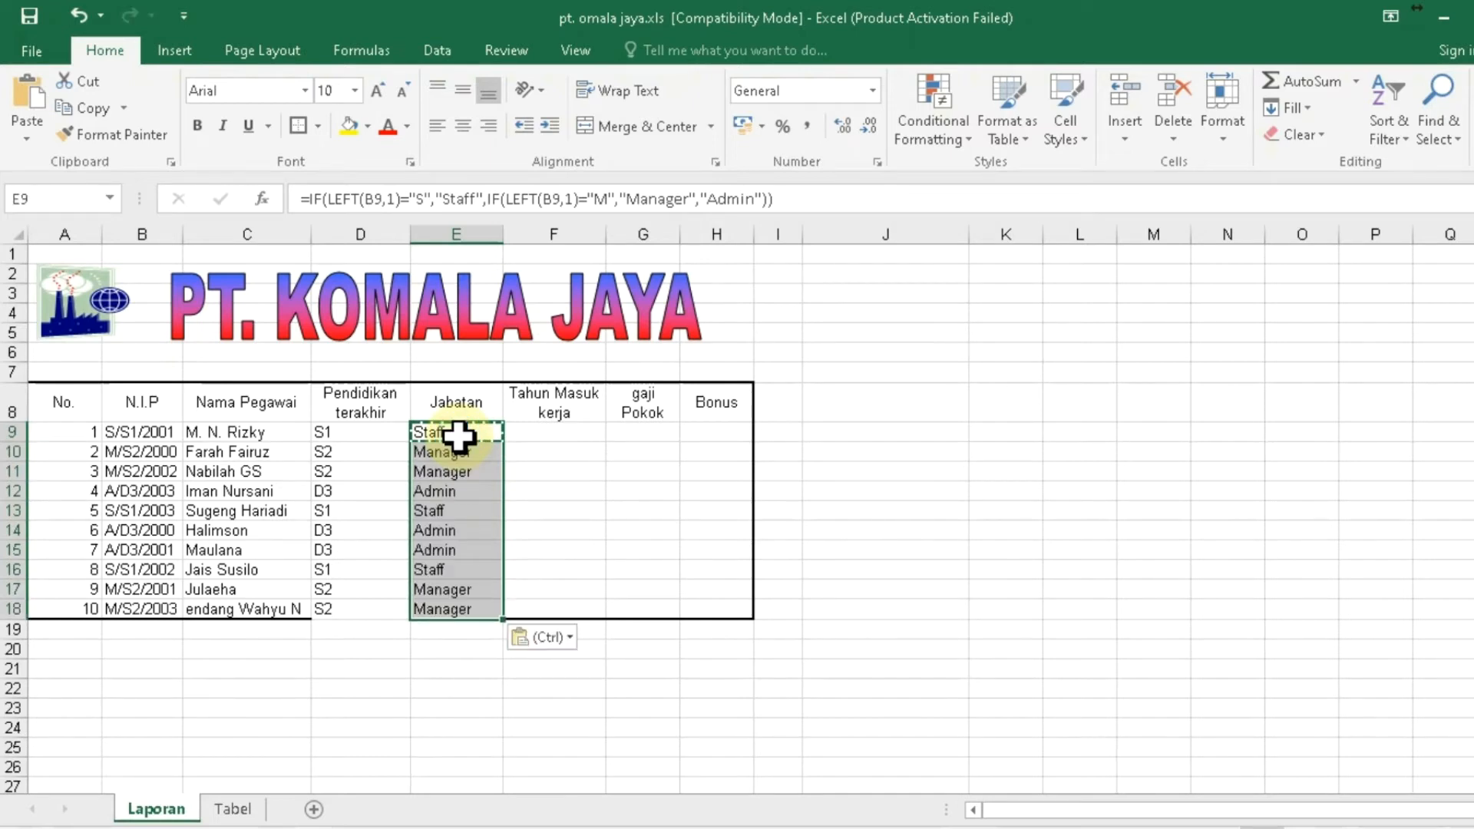
pyautogui.press('Escape')
pyautogui.press('Down')
pyautogui.press('Down')
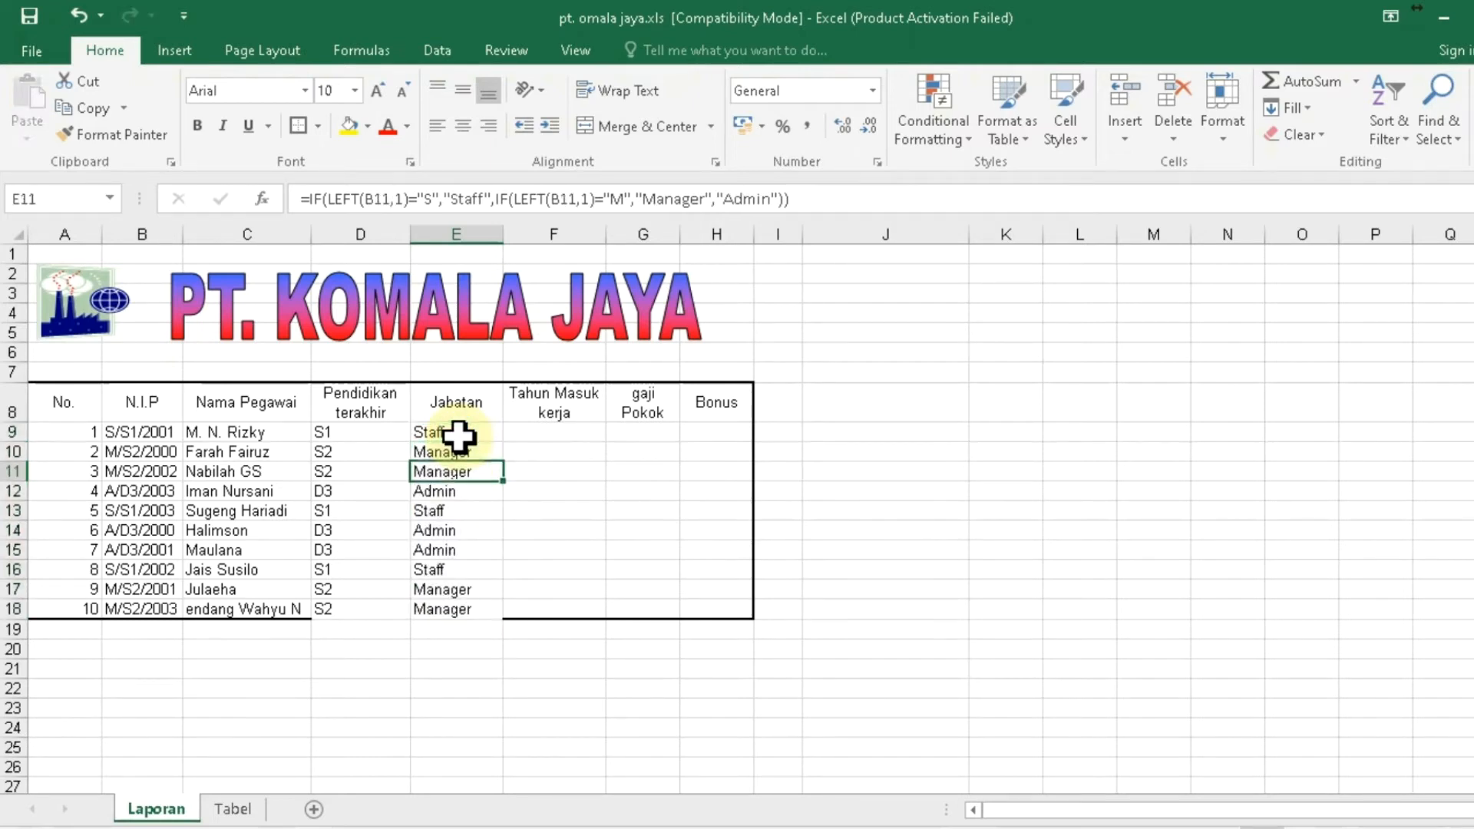
pyautogui.click(459, 435)
pyautogui.click(950, 452)
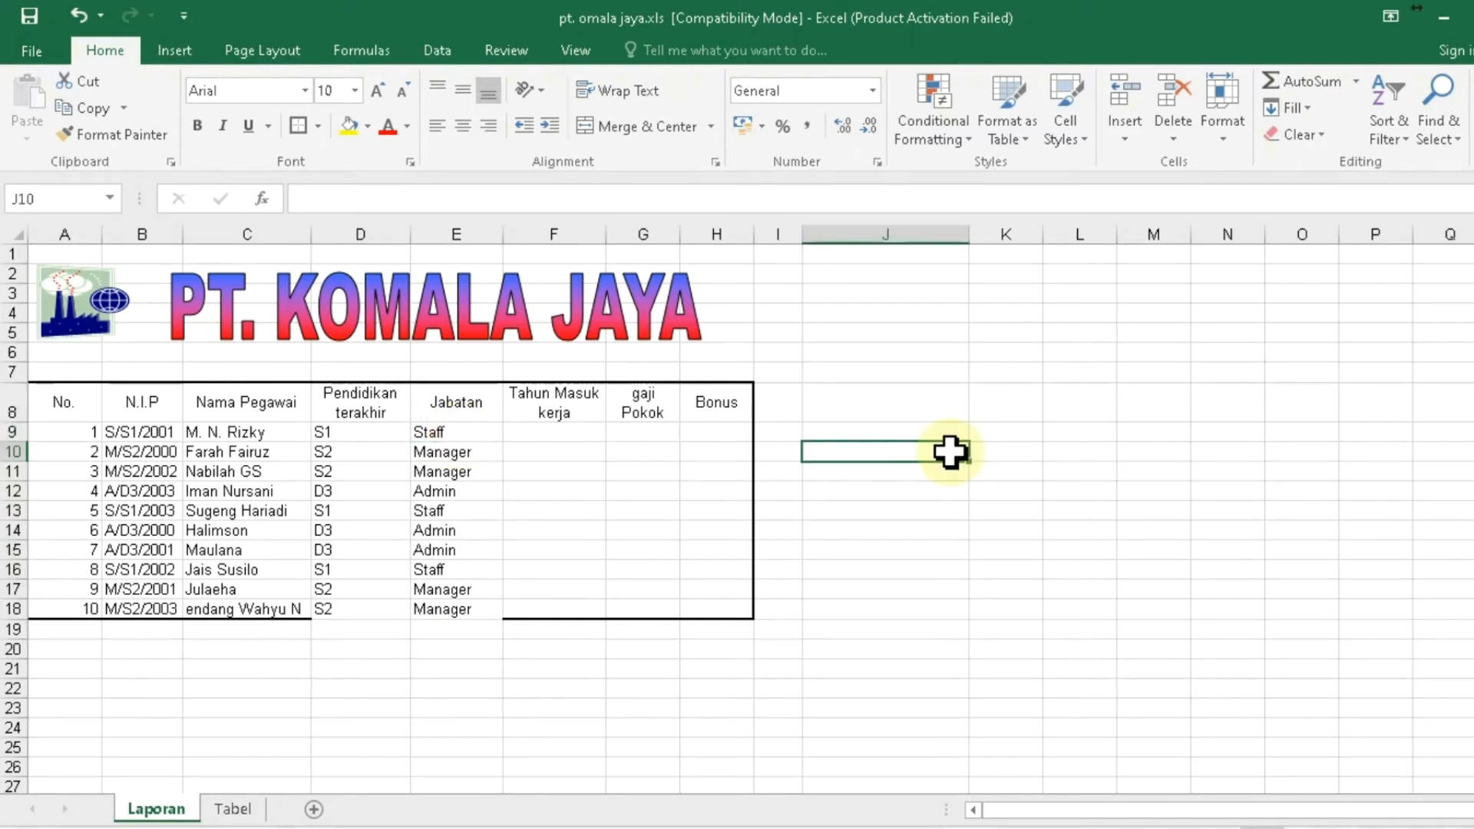
pyautogui.click(474, 435)
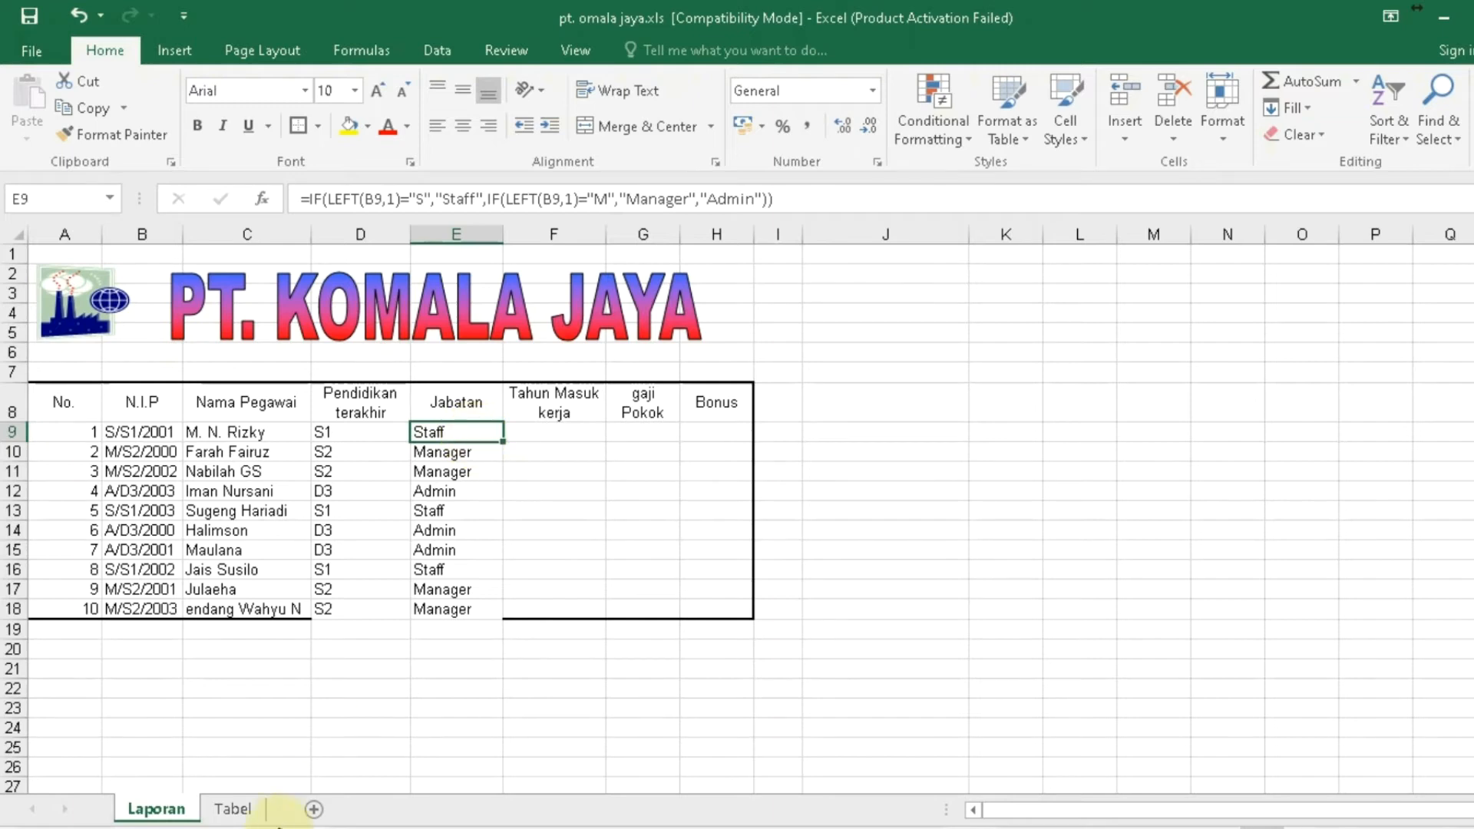
pyautogui.click(233, 808)
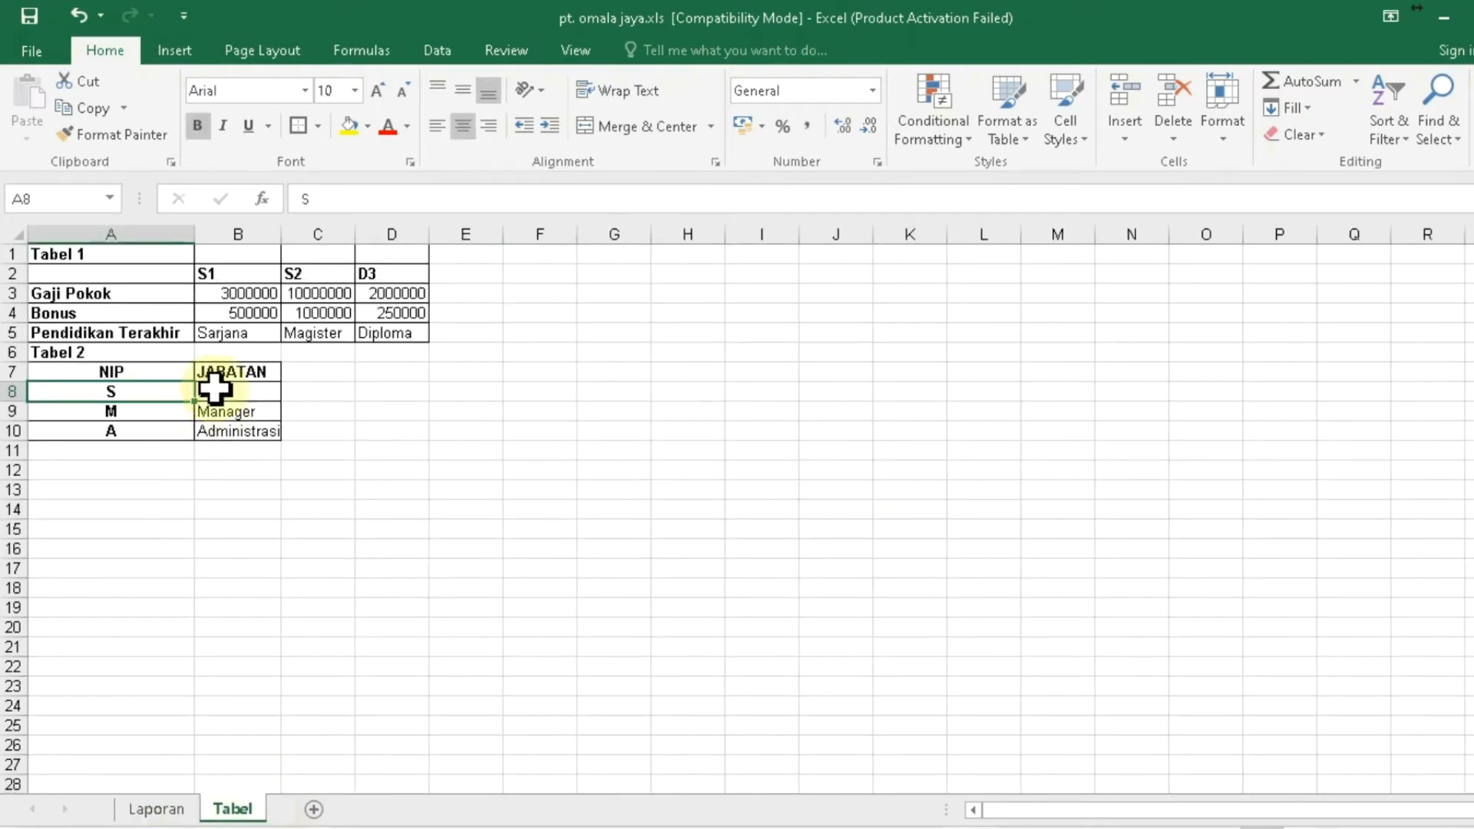
pyautogui.click(216, 392)
pyautogui.click(174, 414)
pyautogui.click(209, 415)
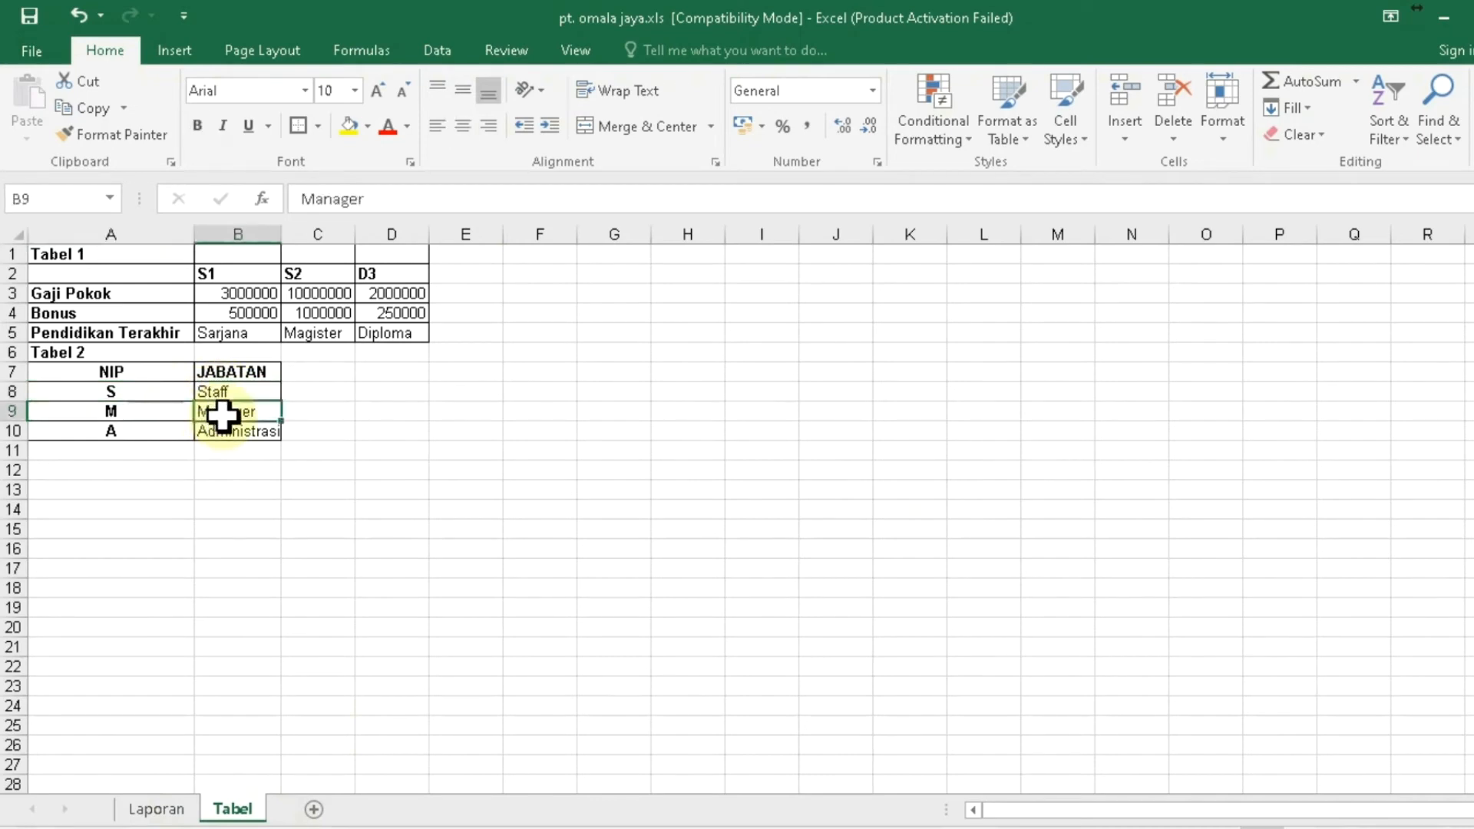
pyautogui.click(172, 434)
pyautogui.click(230, 434)
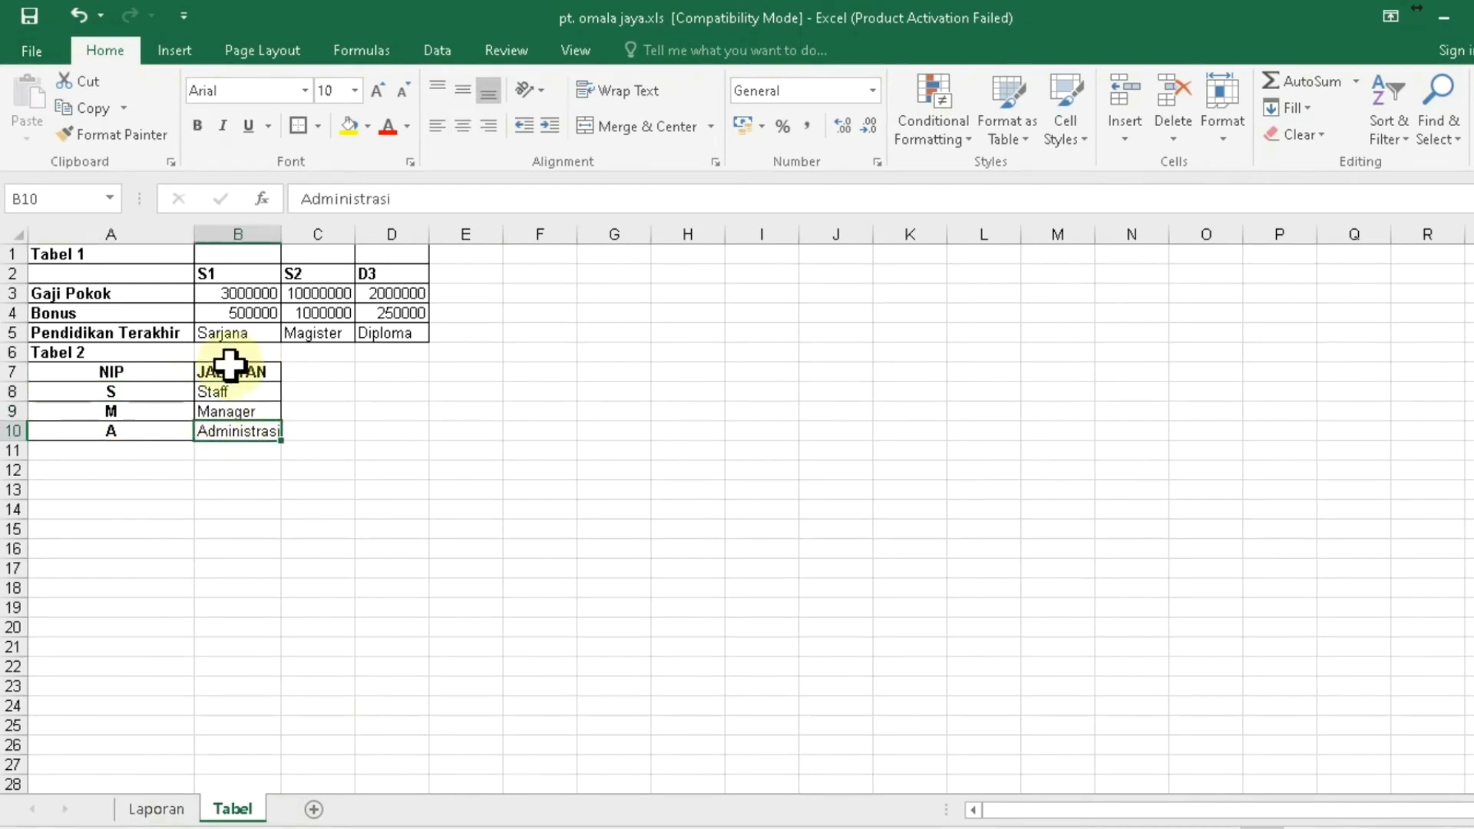
pyautogui.click(156, 809)
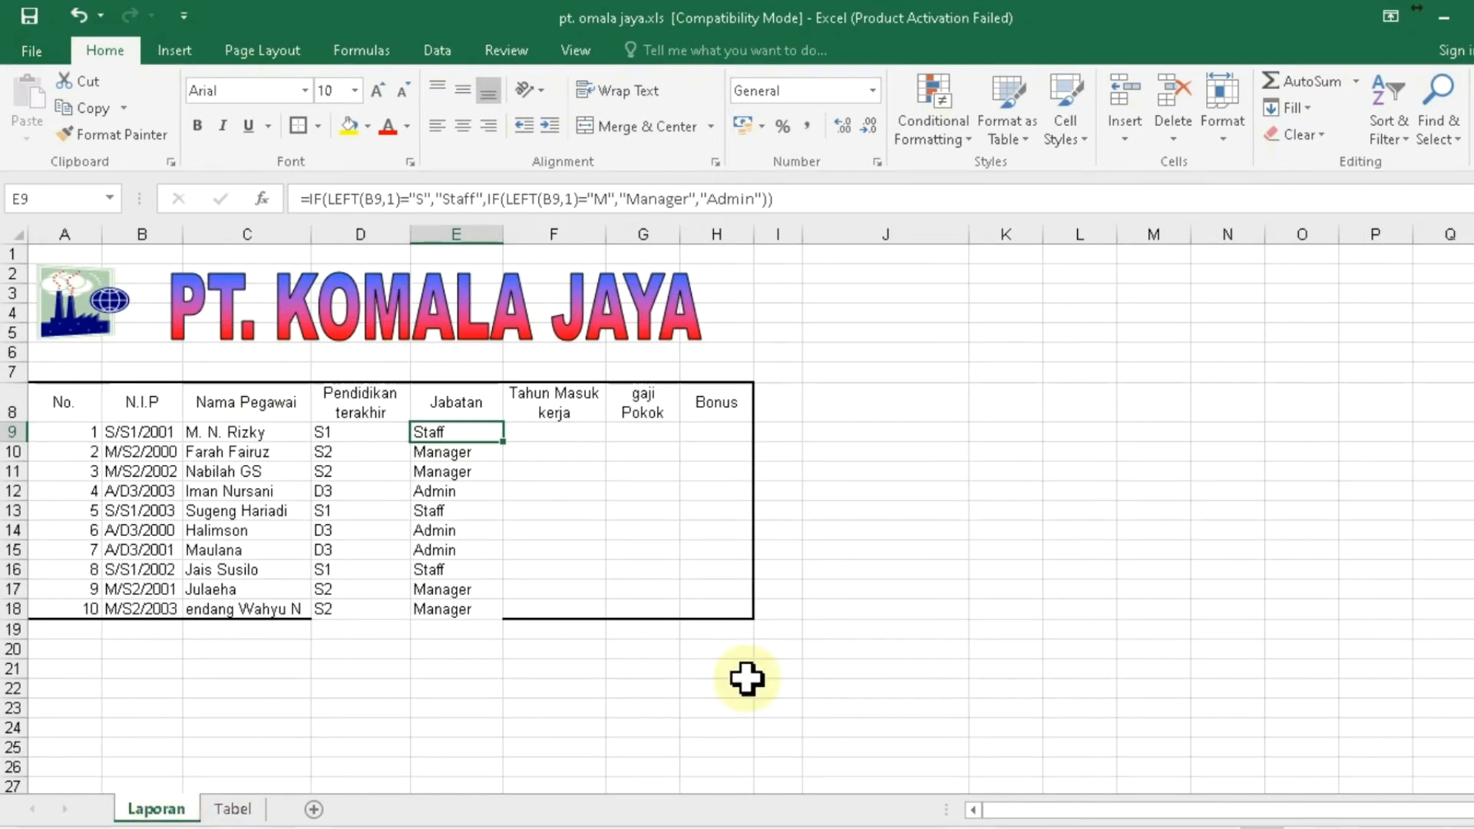
# - In J9, begin a VLOOKUP with LEFT(B9,1) as the lookup value
pyautogui.press('Right')
pyautogui.press('Right')
pyautogui.press('Right')
pyautogui.press('Right')
pyautogui.press('Right')
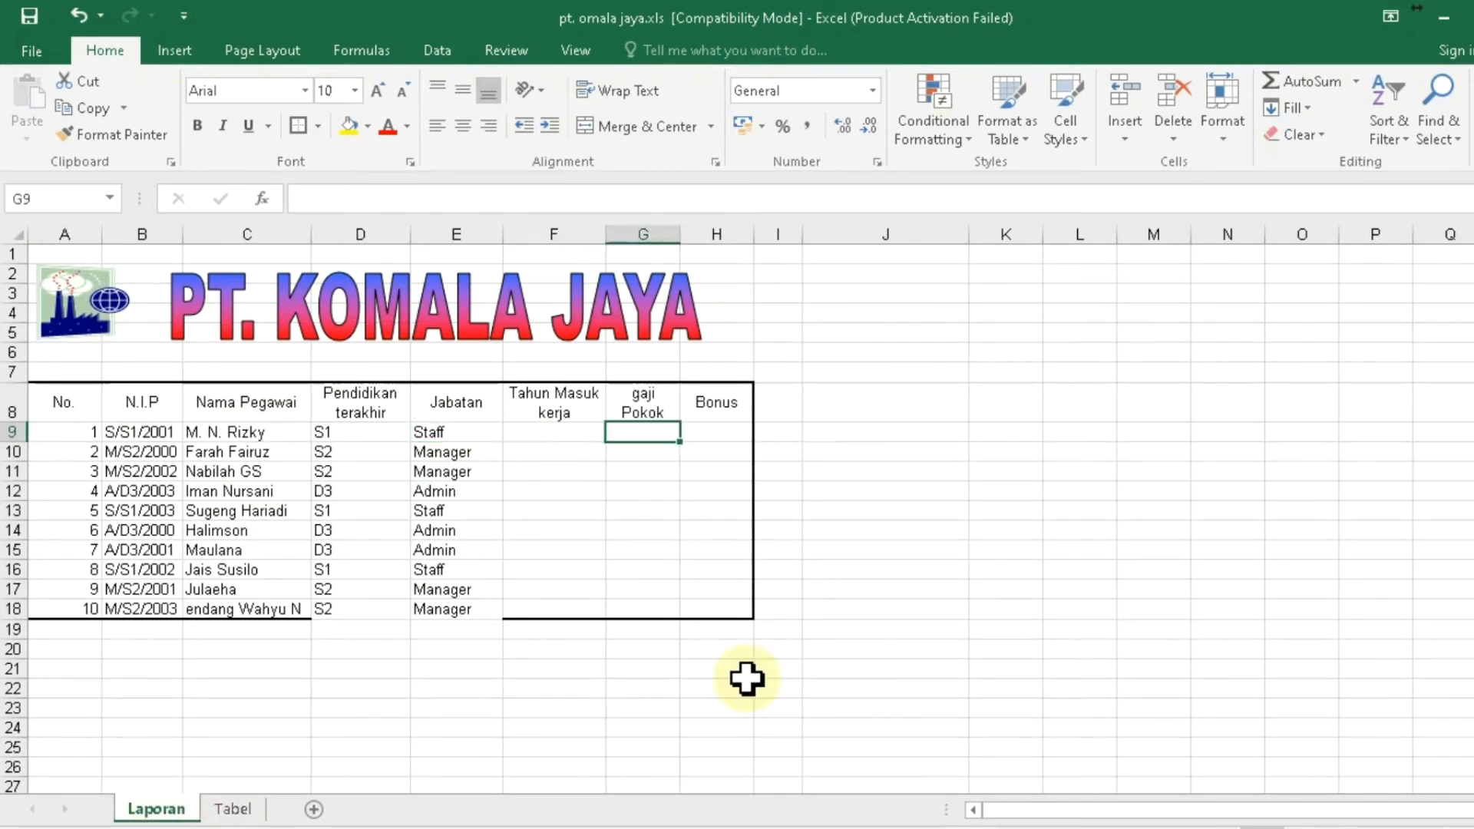
pyautogui.press('Left')
pyautogui.press('Left')
pyautogui.press('Right')
pyautogui.press('Right')
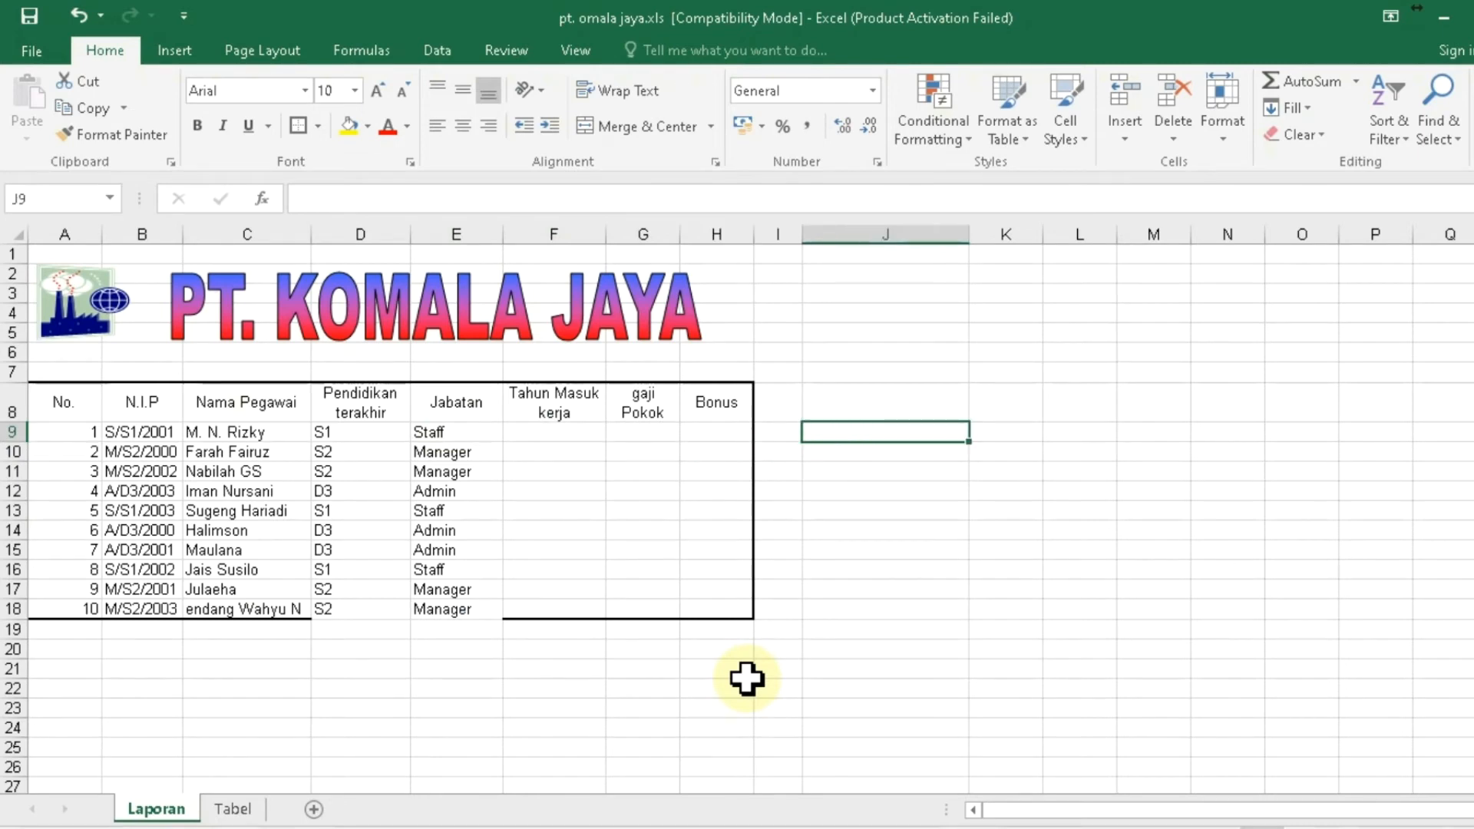
pyautogui.write('=')
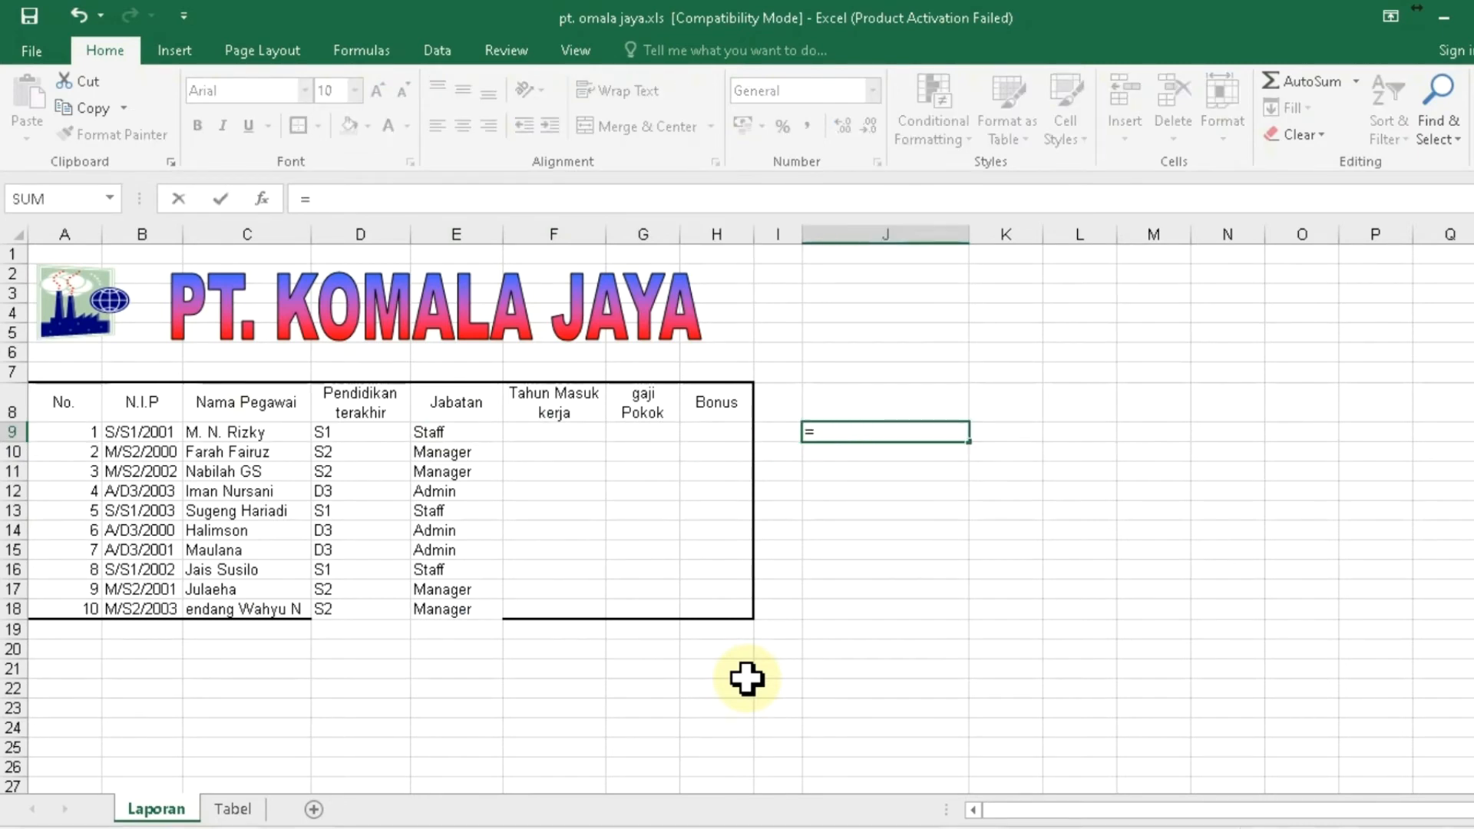
pyautogui.write('vlookup')
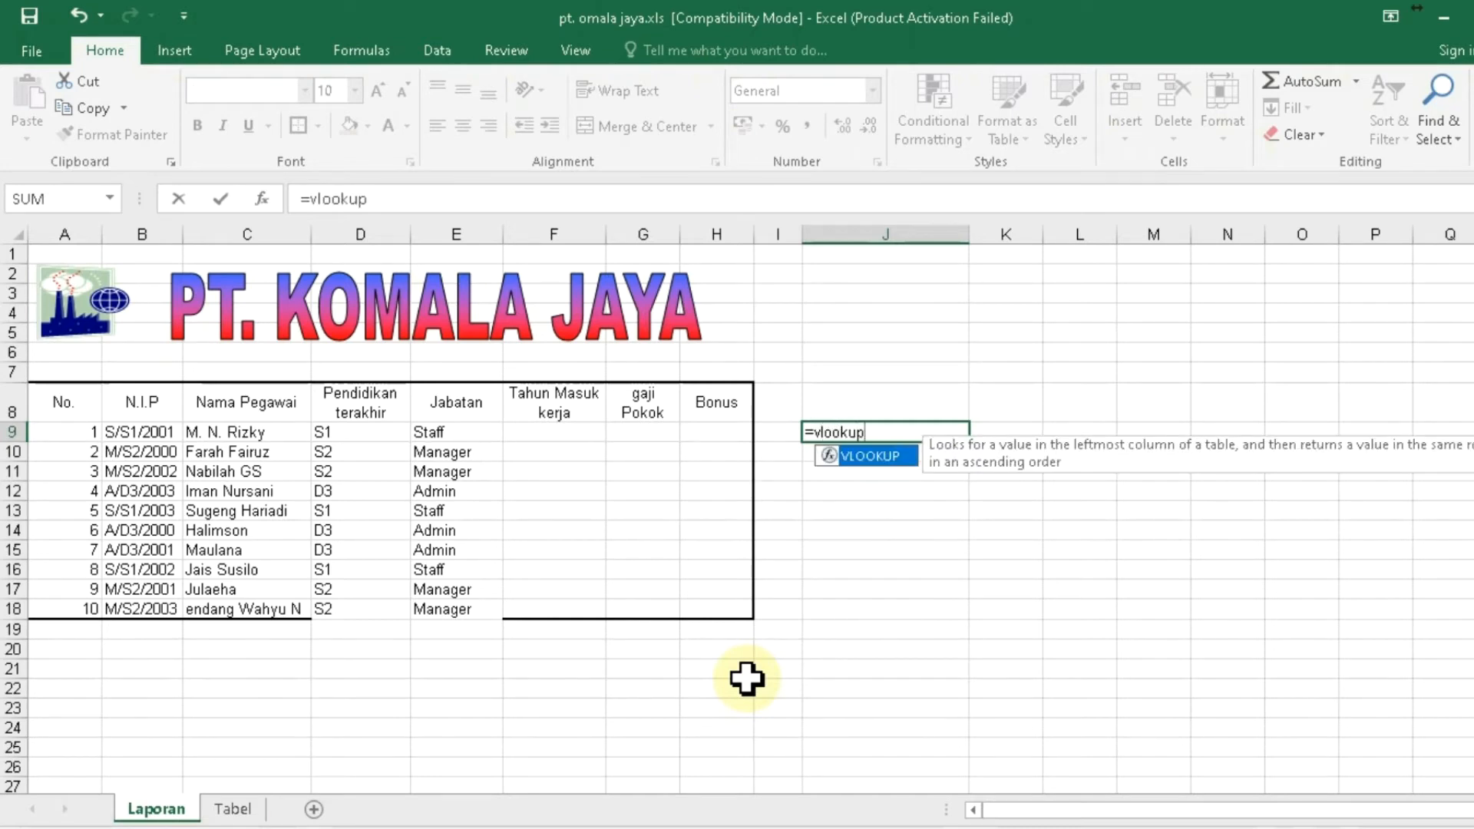
pyautogui.write('(')
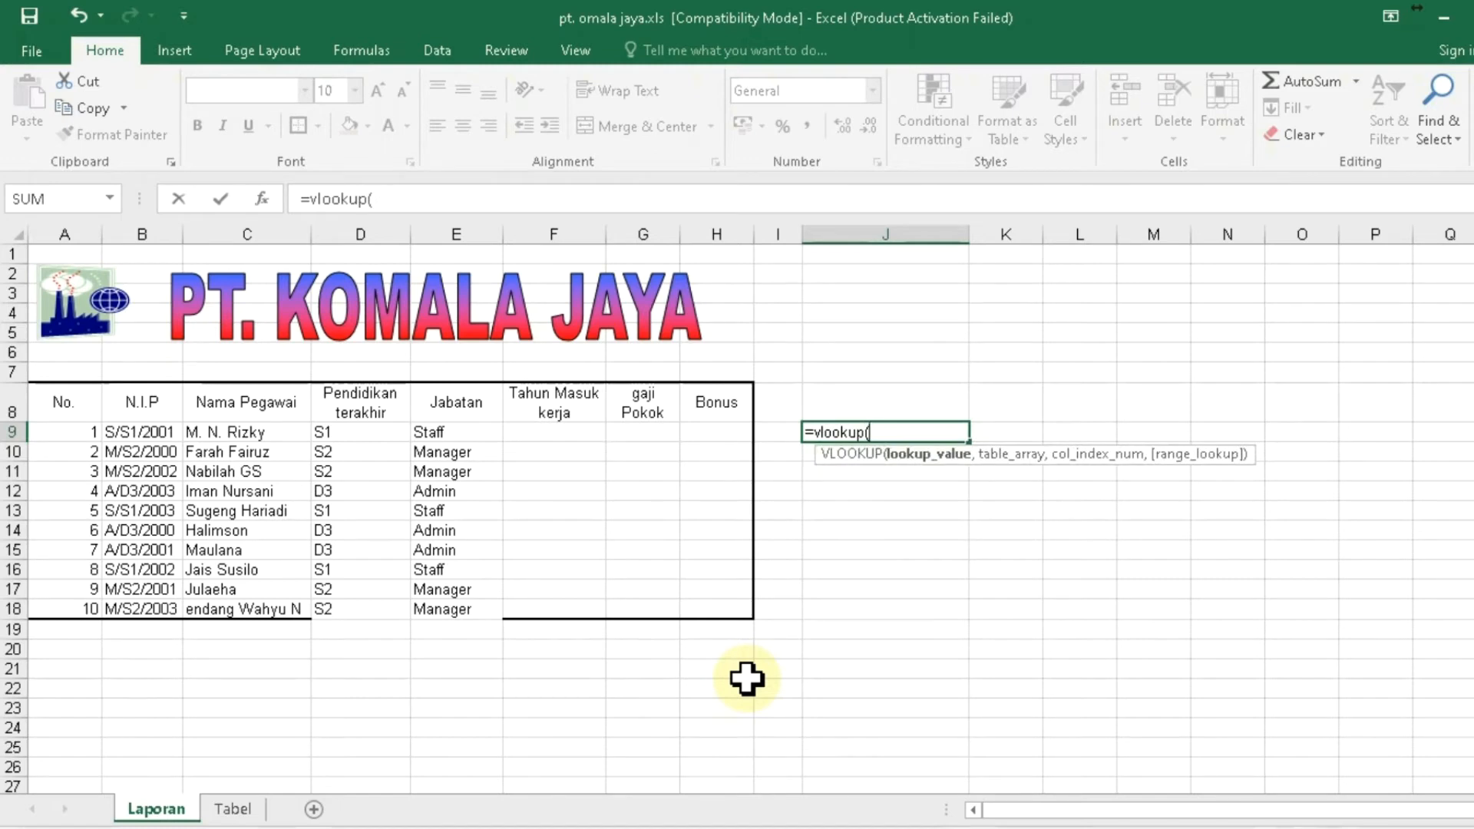
pyautogui.write('left')
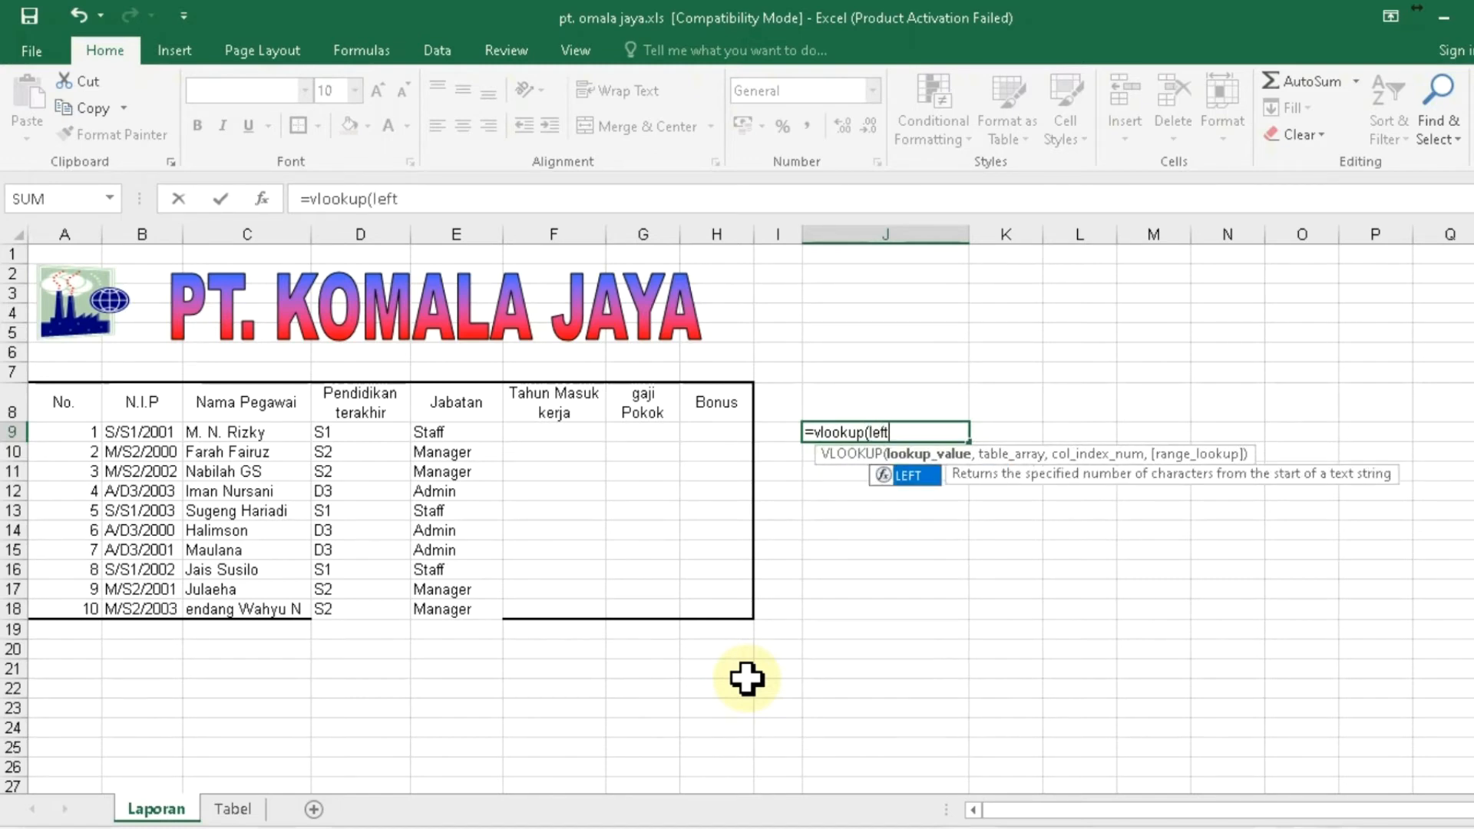
pyautogui.write('(')
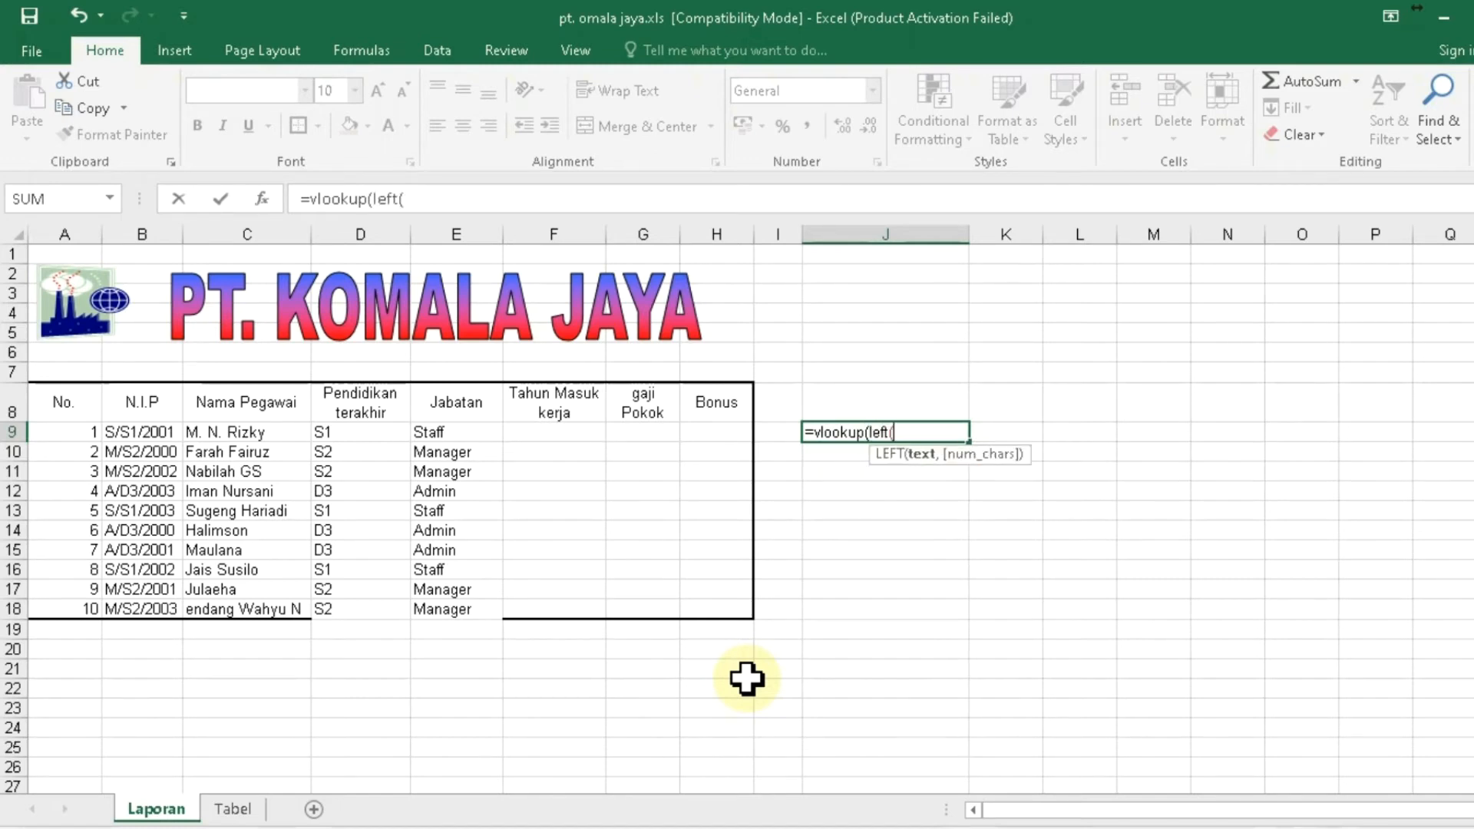
pyautogui.click(147, 432)
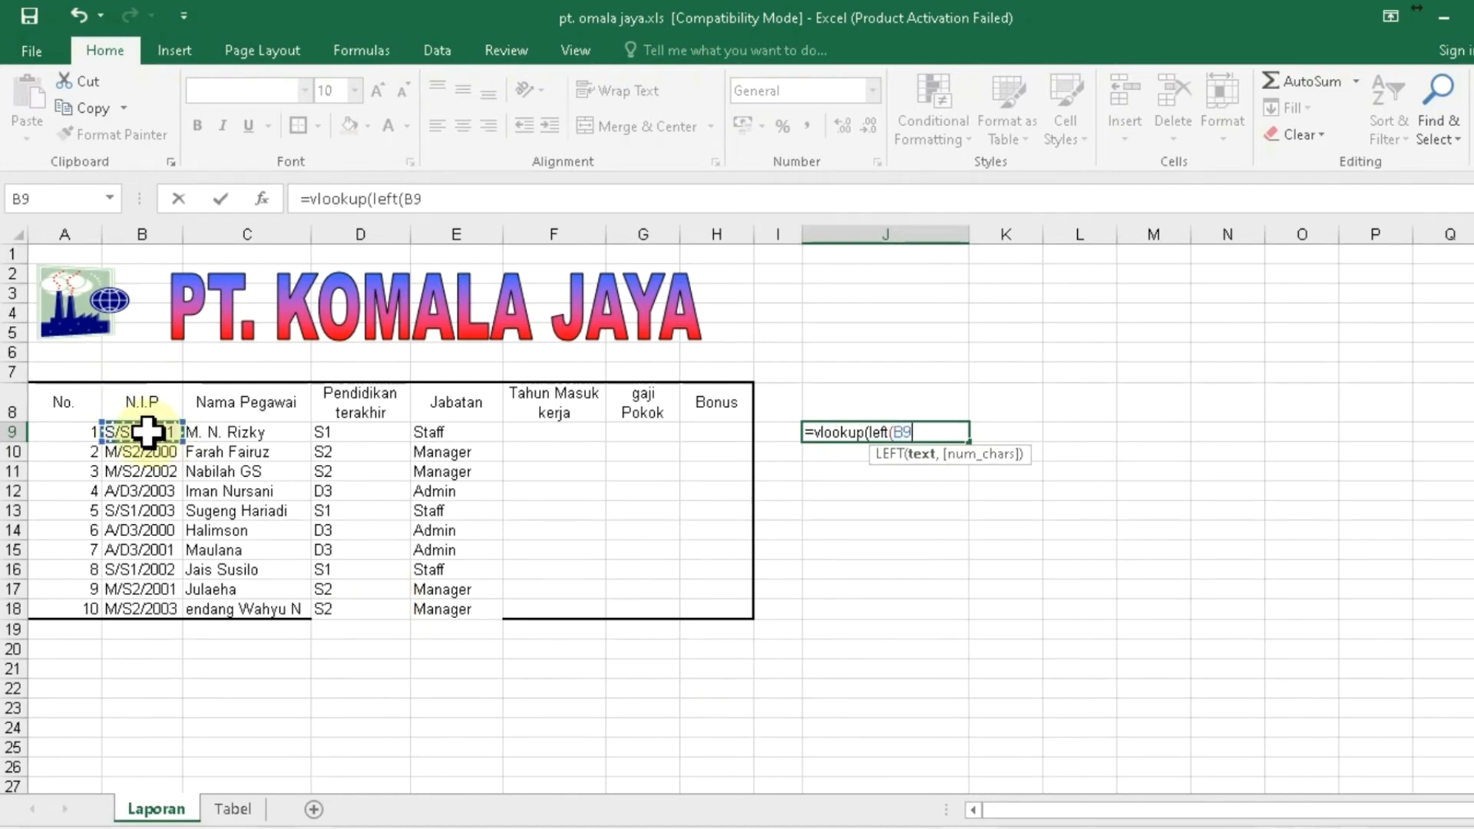
pyautogui.write(',1')
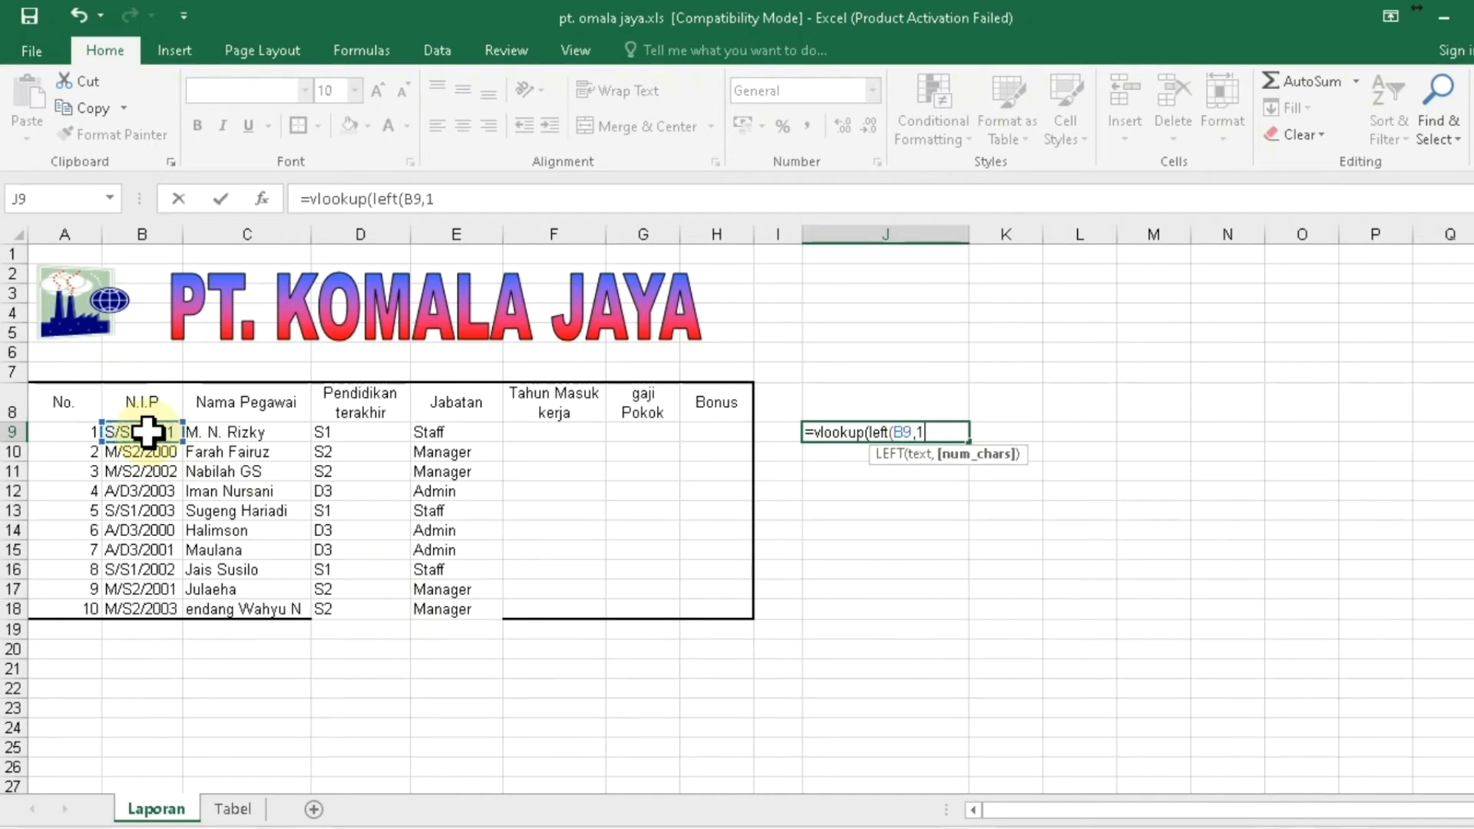
pyautogui.write(')')
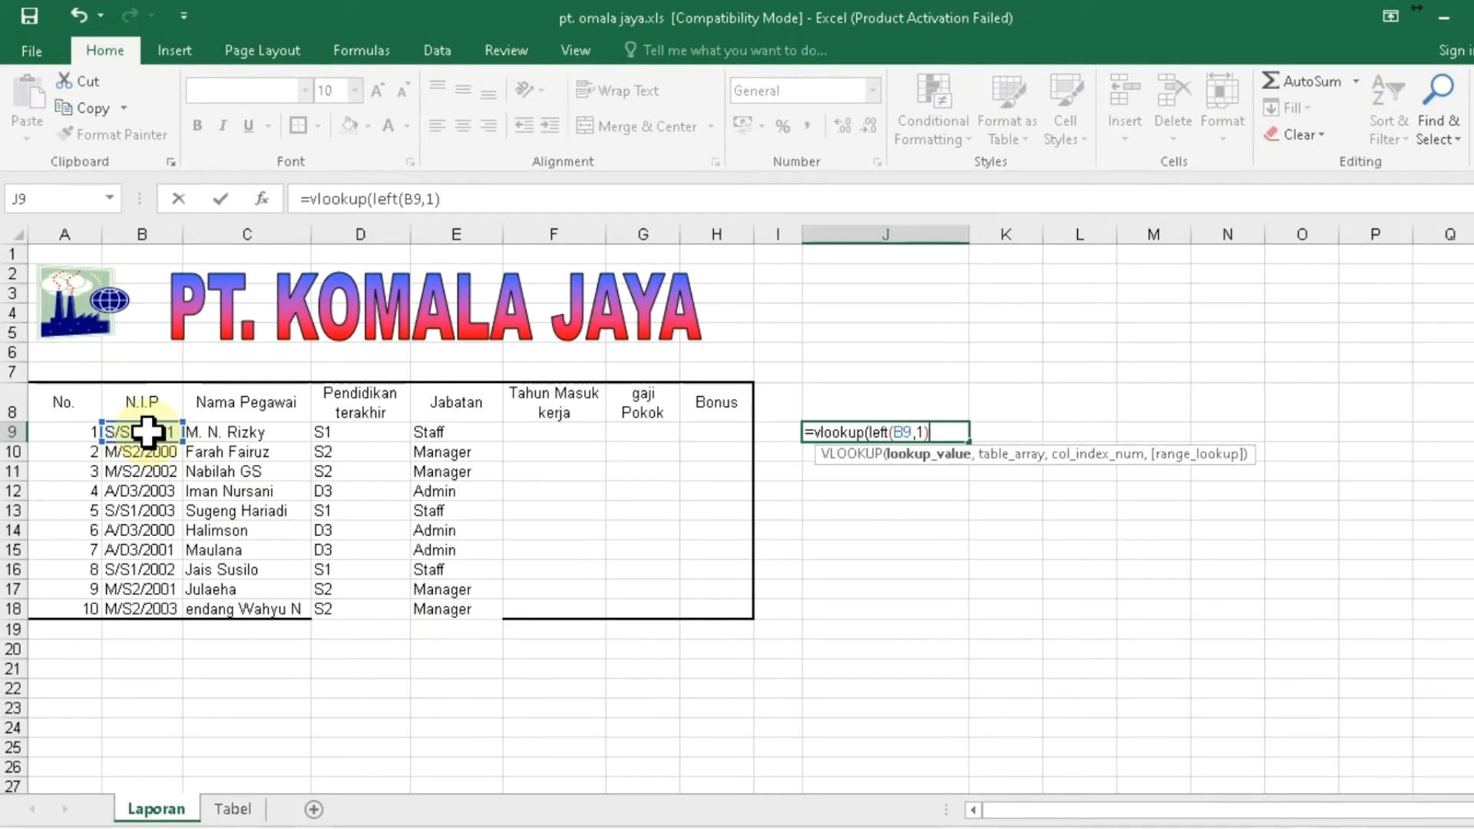
pyautogui.write(',')
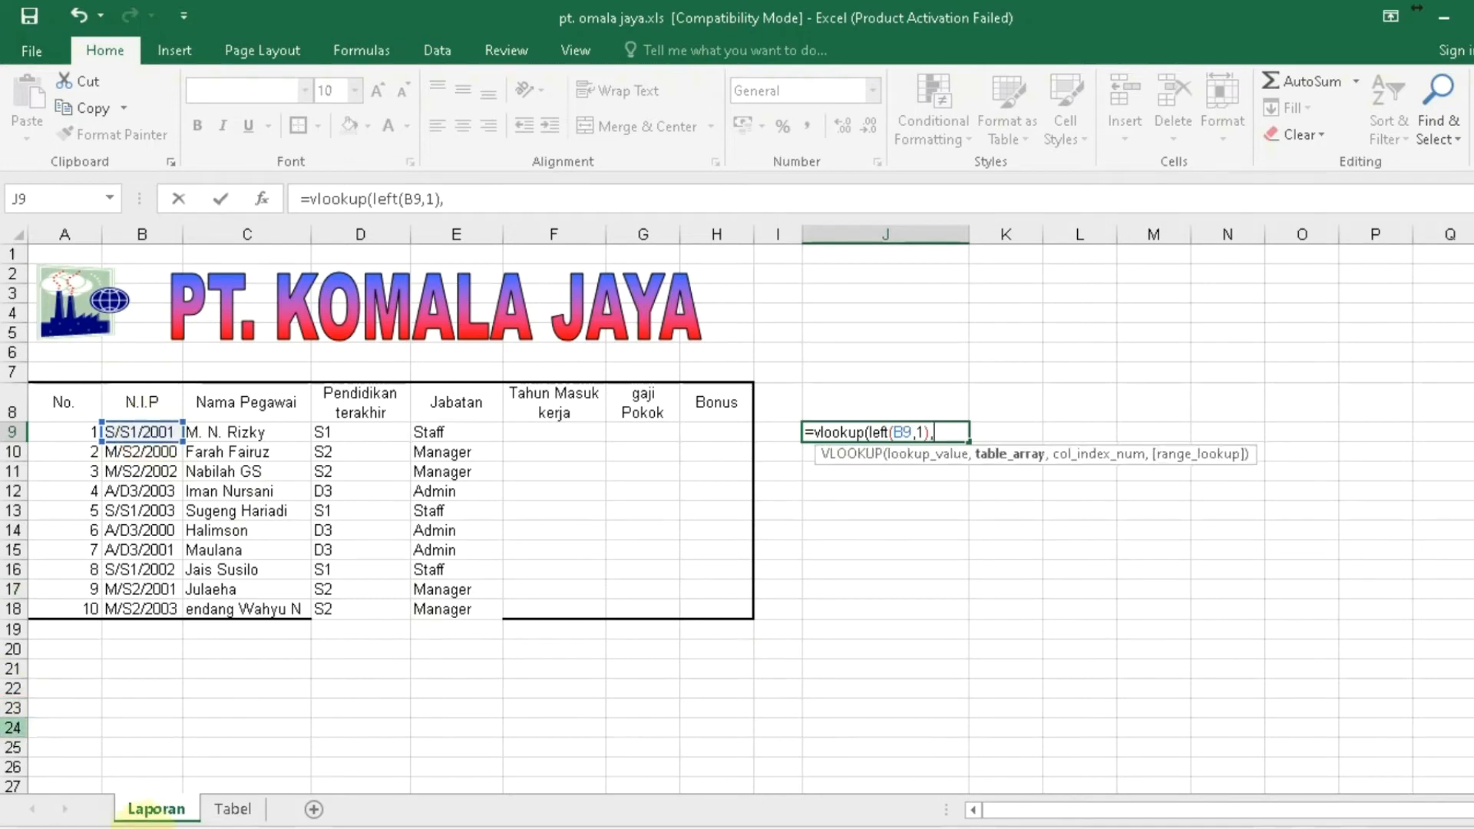
# - Finish the formula with range Tabel!$A$8:$B$10, column 2 and FALSE
pyautogui.click(232, 811)
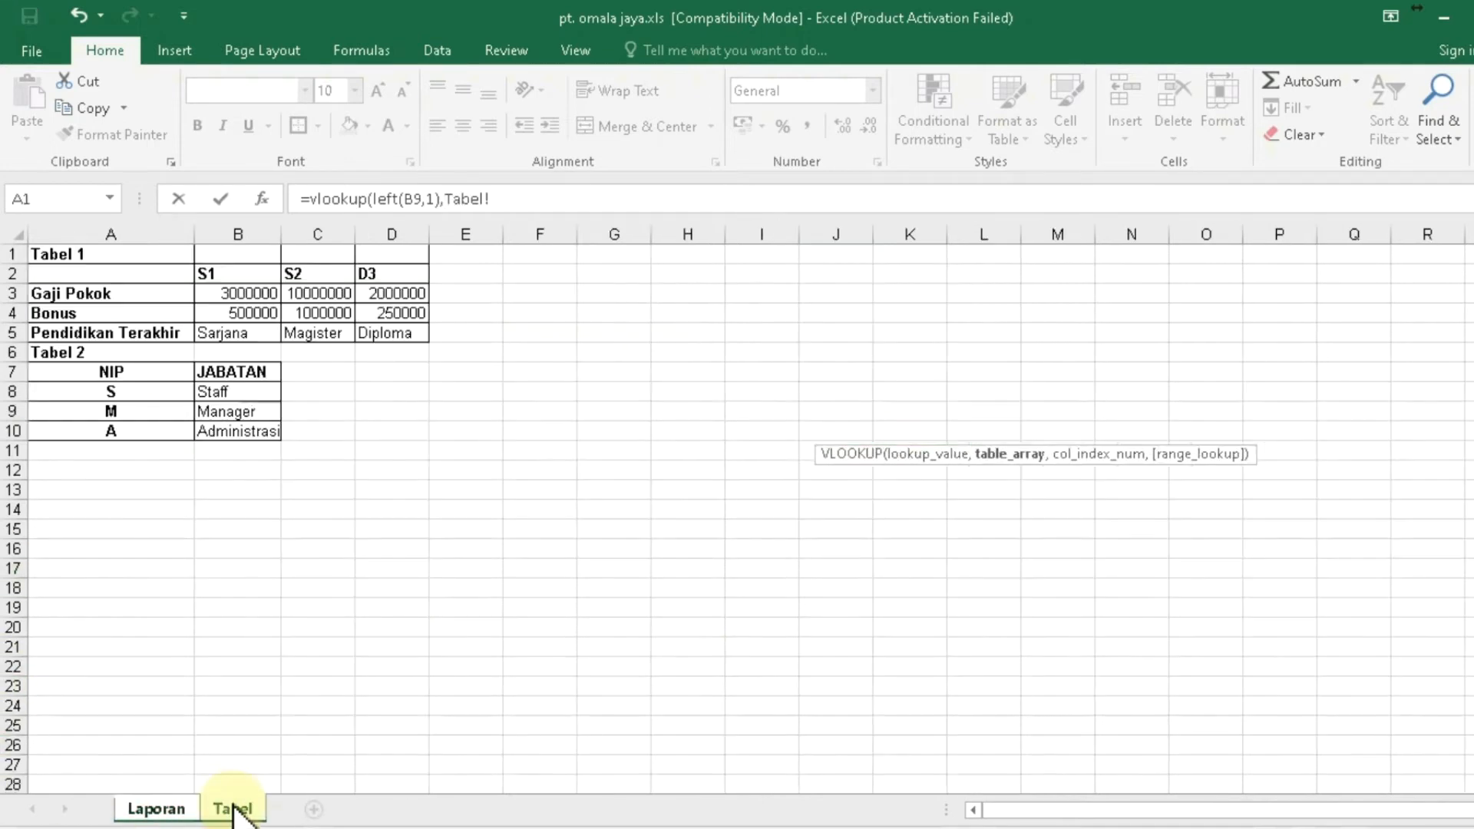
pyautogui.click(63, 396)
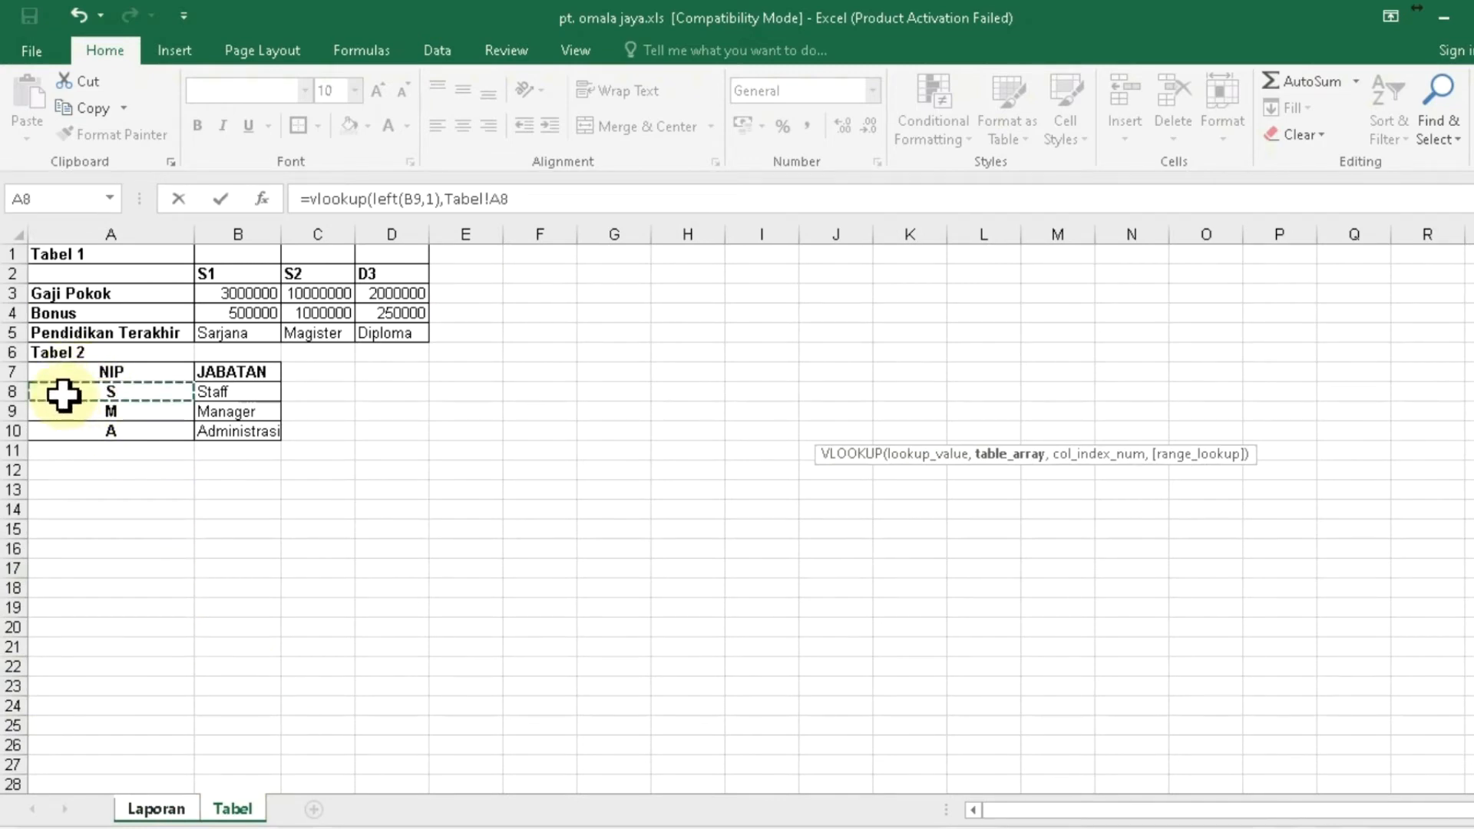
pyautogui.hotkey('shift', 'Right')
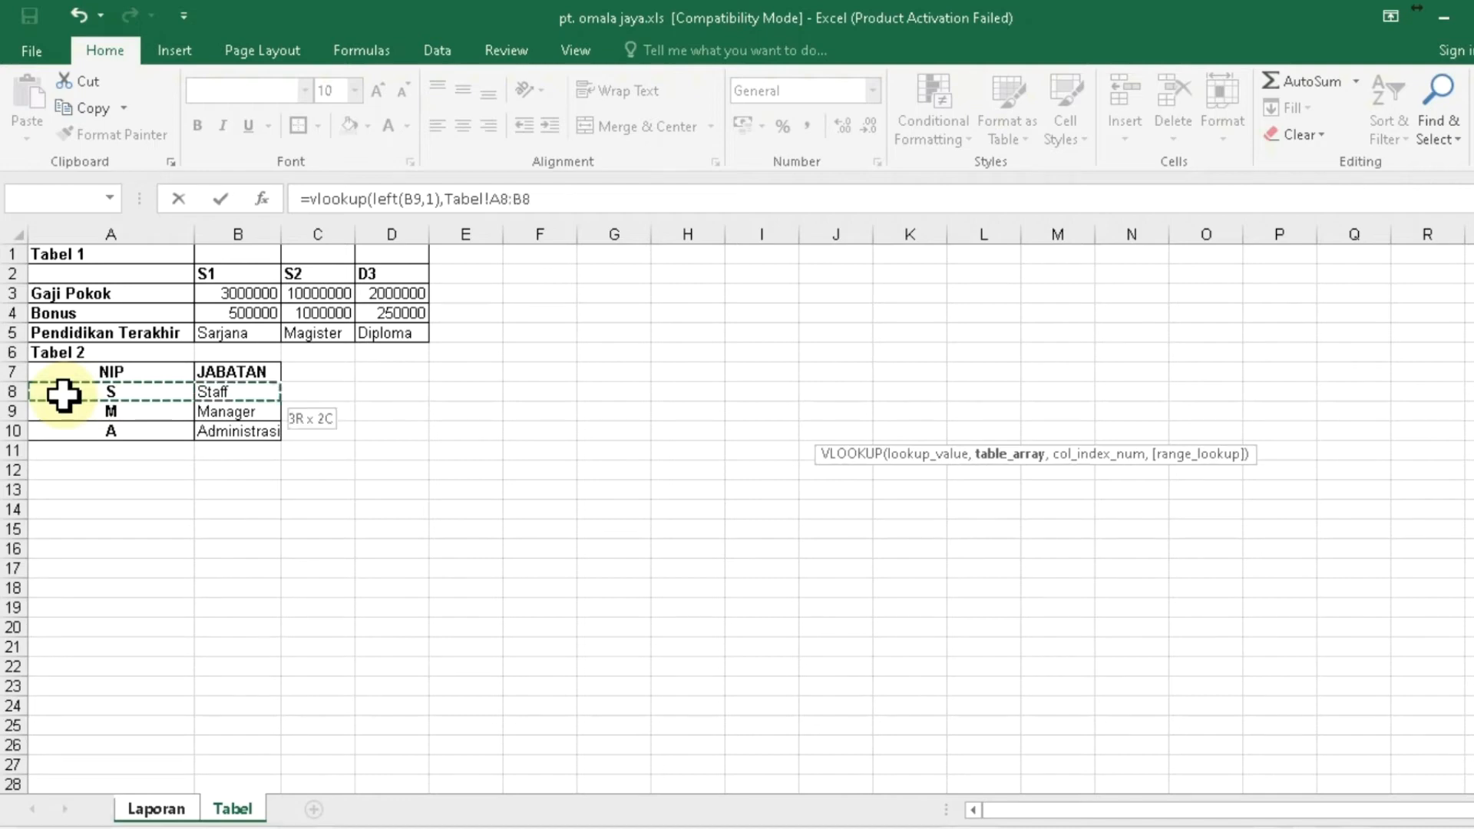
pyautogui.hotkey('shift', 'Down')
pyautogui.hotkey('shift', 'Down')
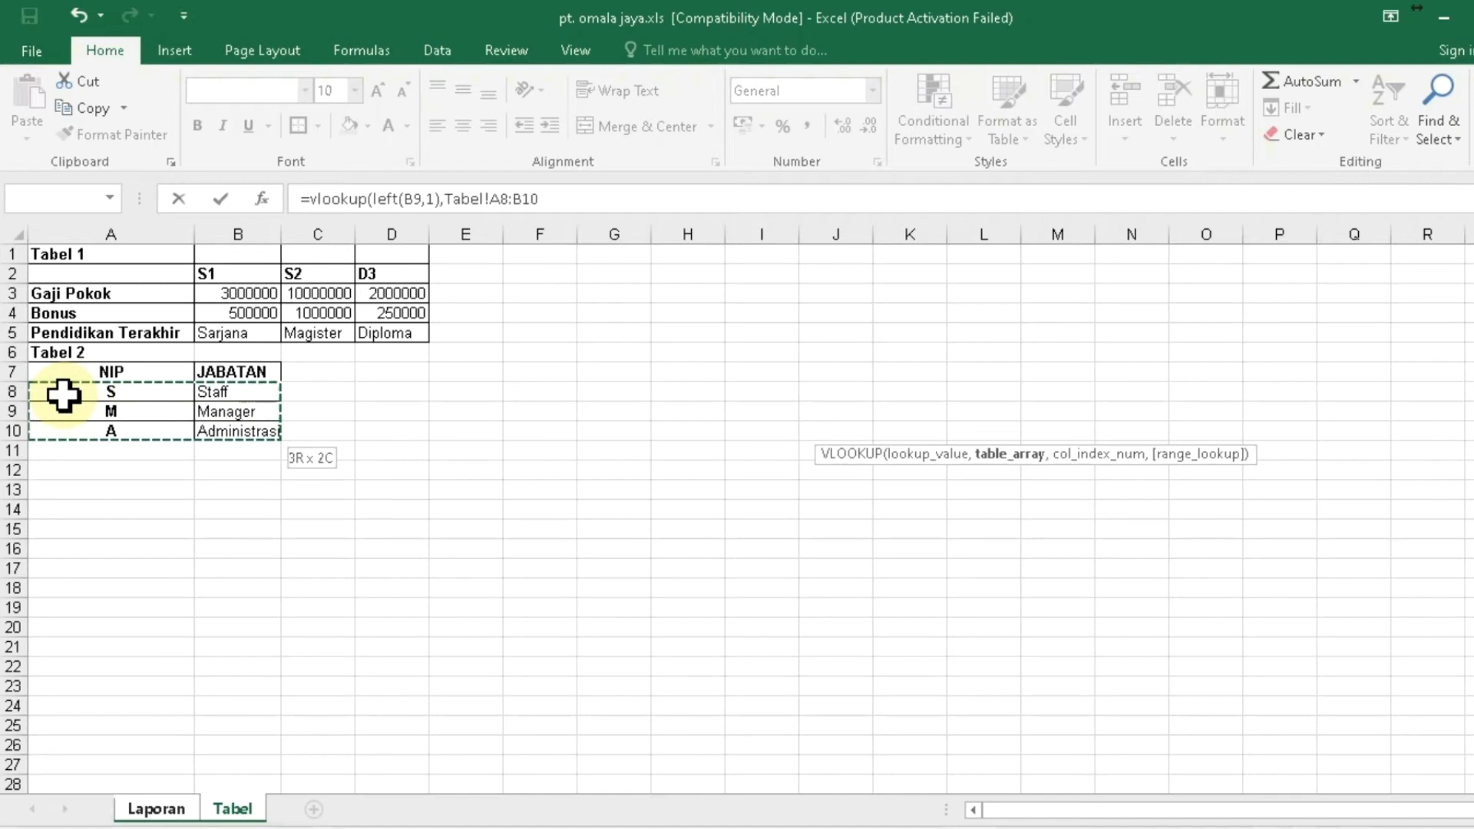
pyautogui.press('F4')
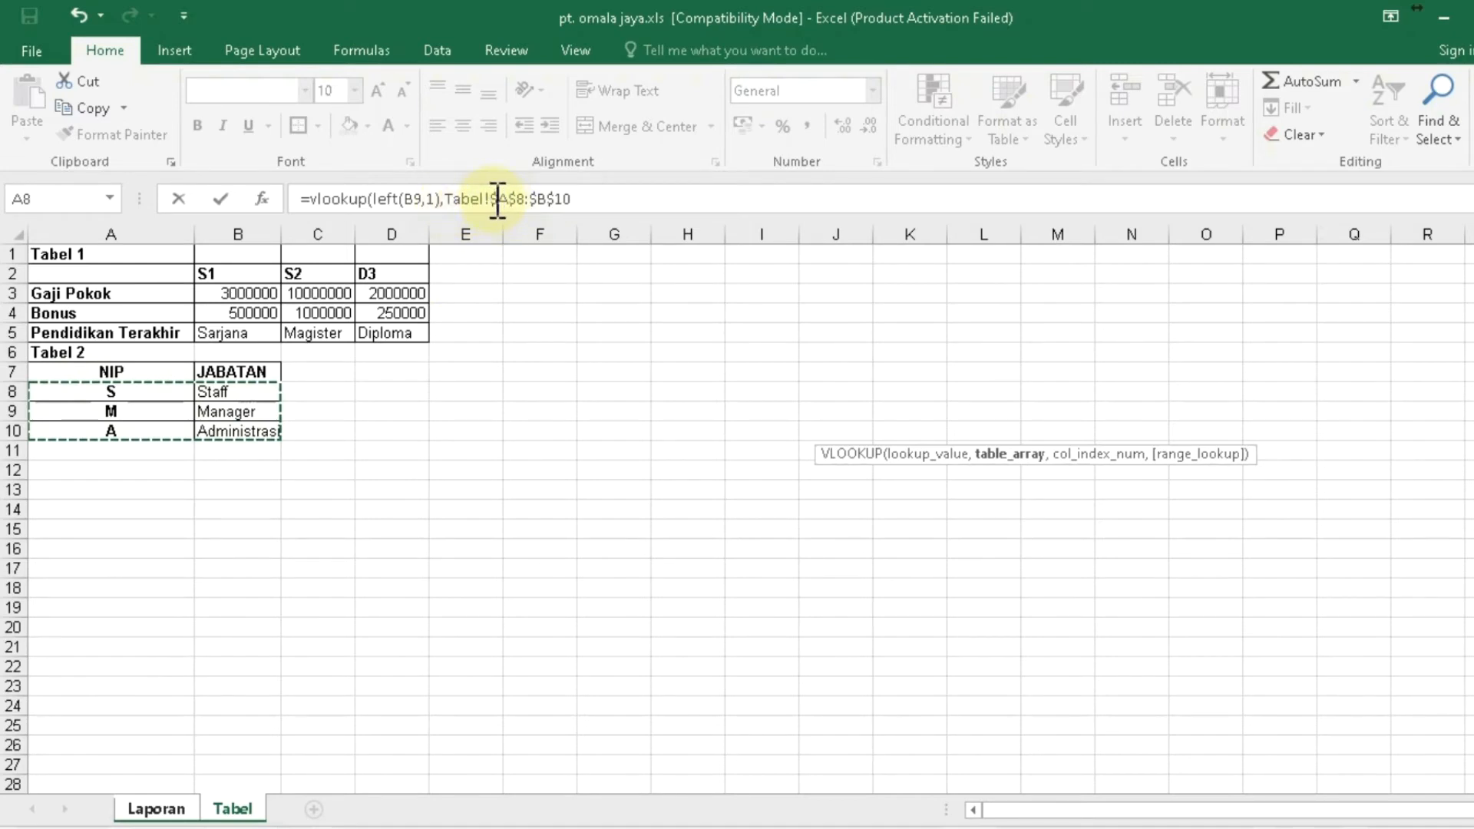
pyautogui.click(581, 199)
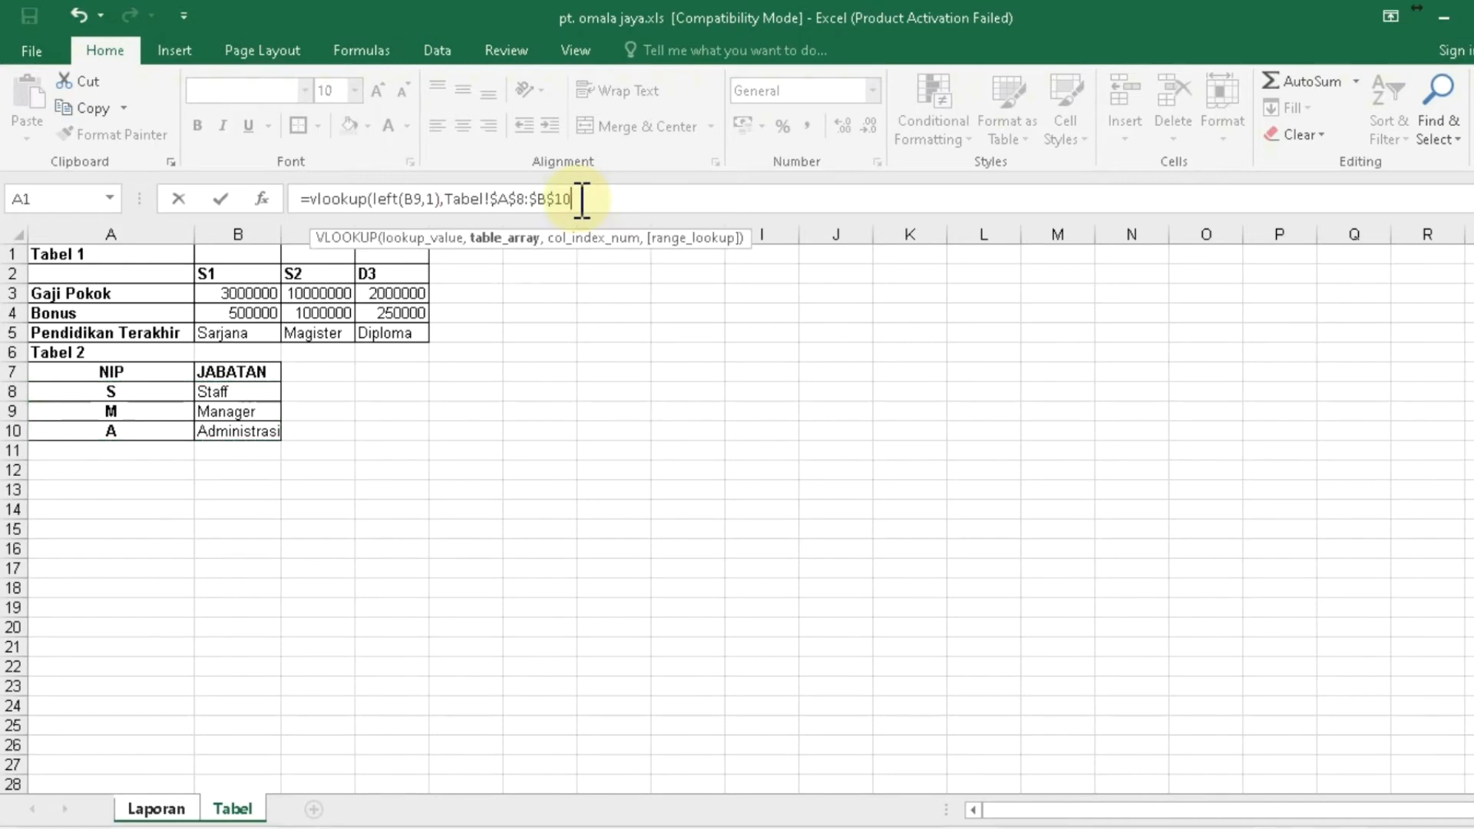
pyautogui.write(',')
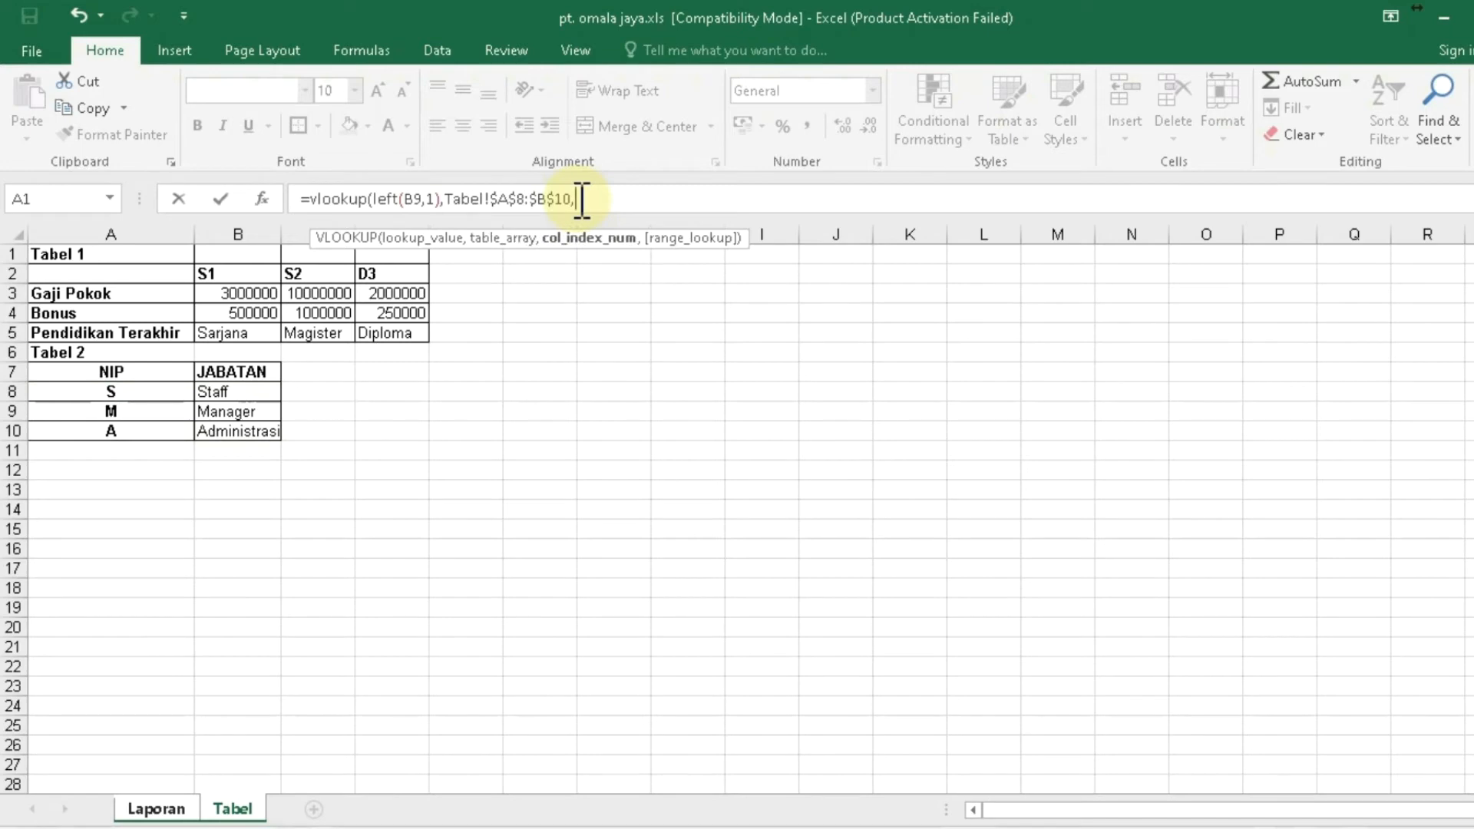
pyautogui.write('2')
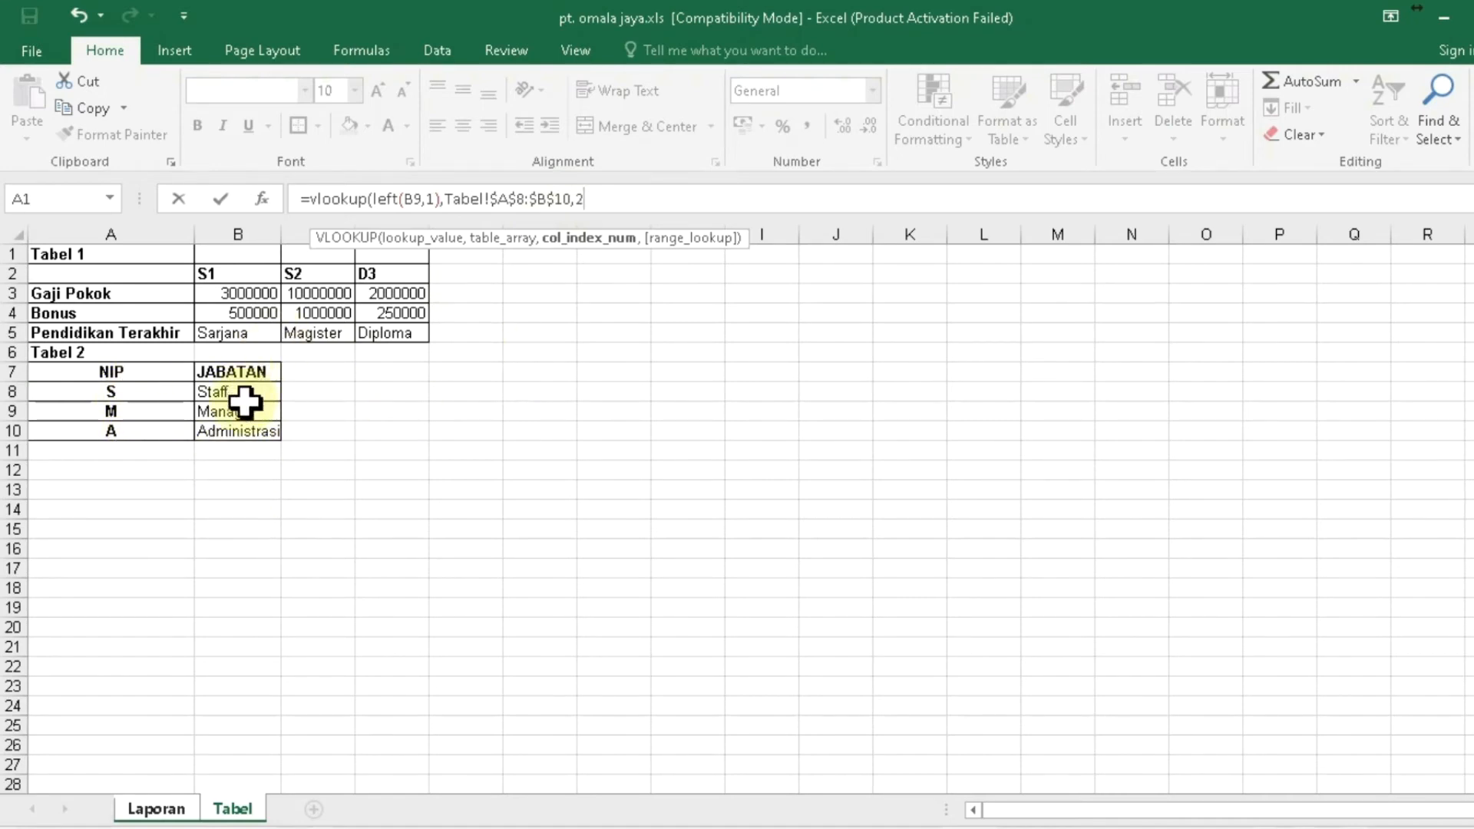
pyautogui.write(',fa')
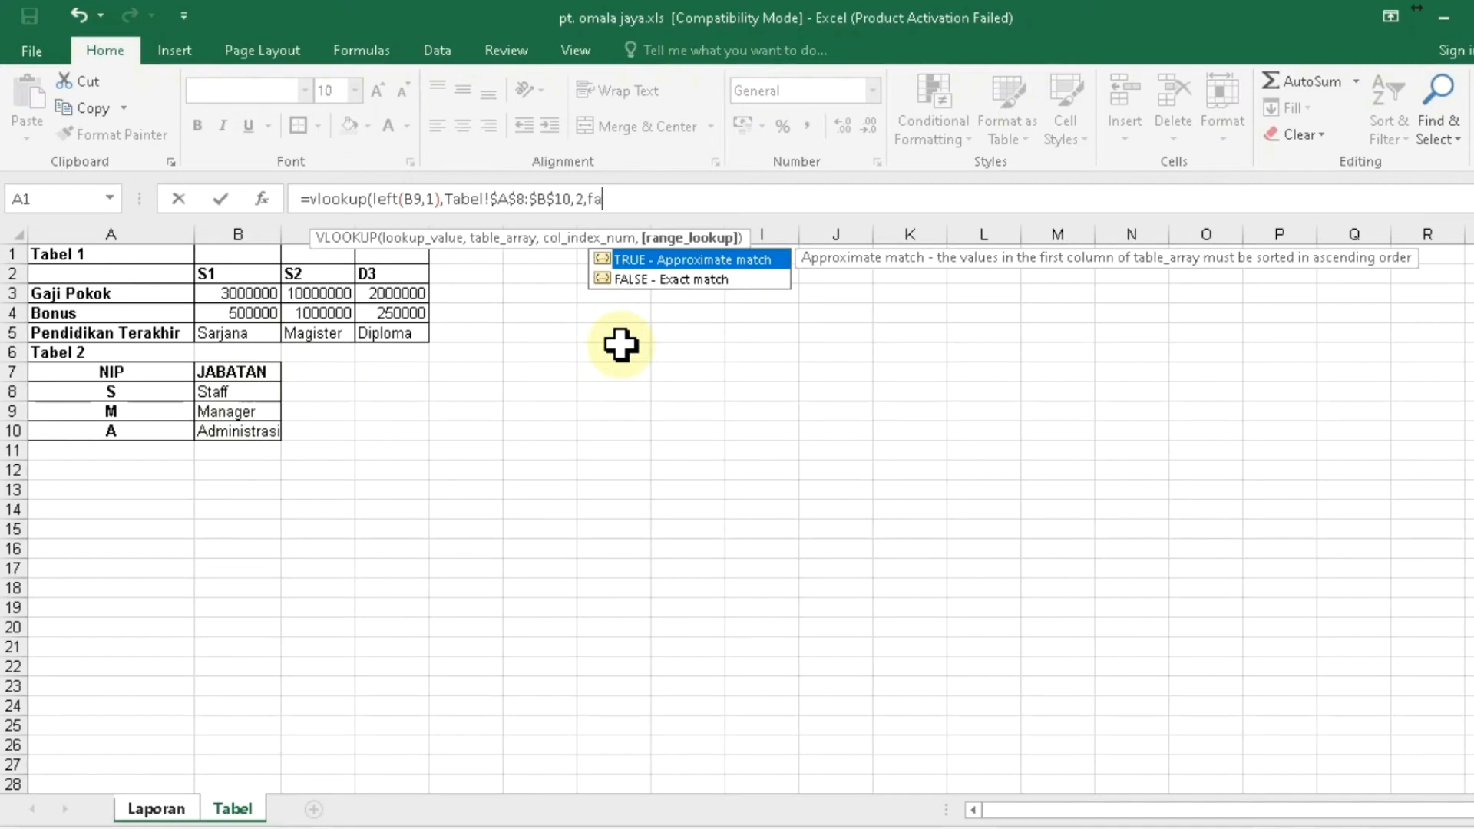
pyautogui.write('lse)')
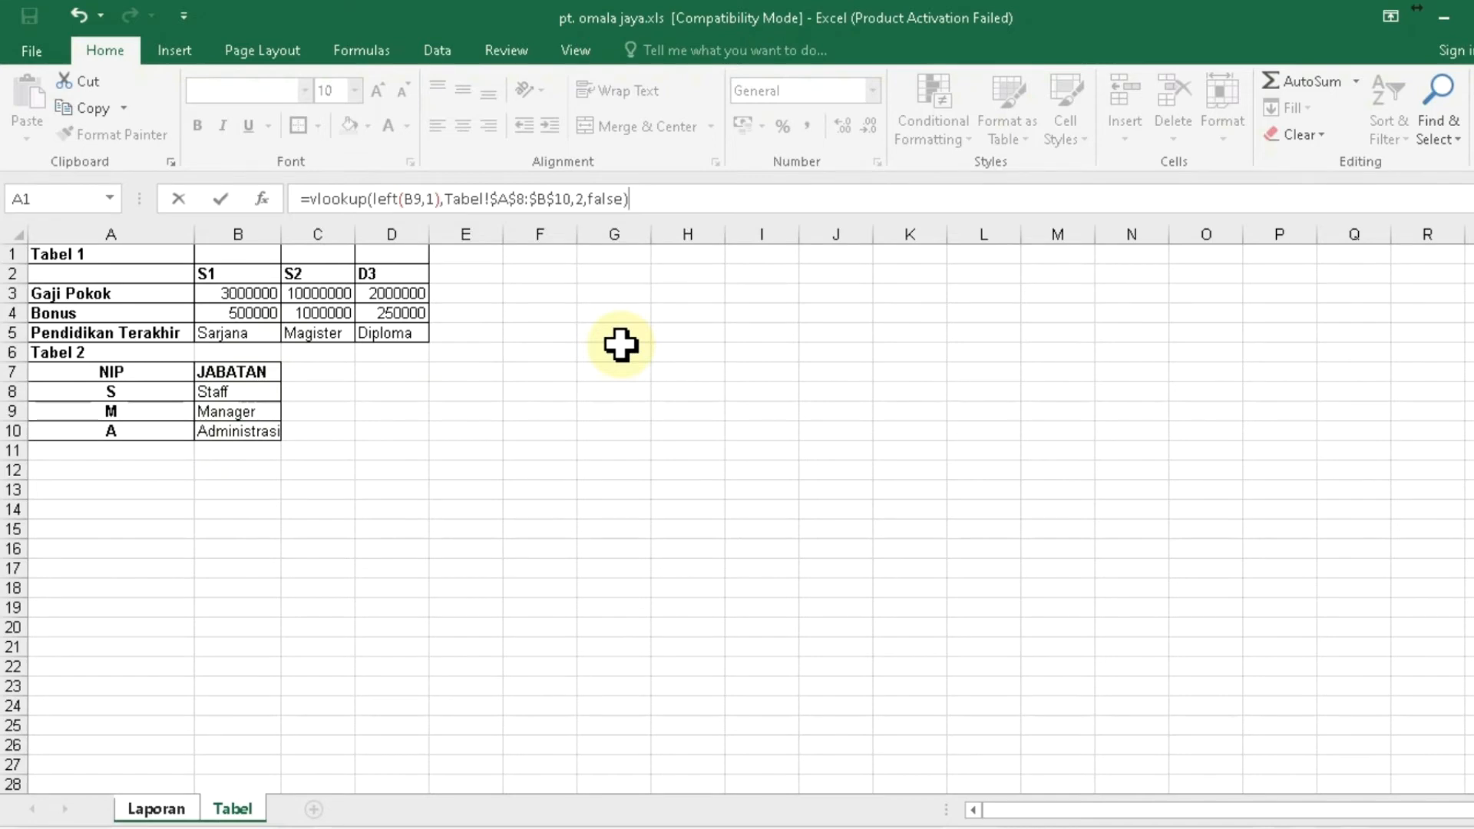
pyautogui.press('Return')
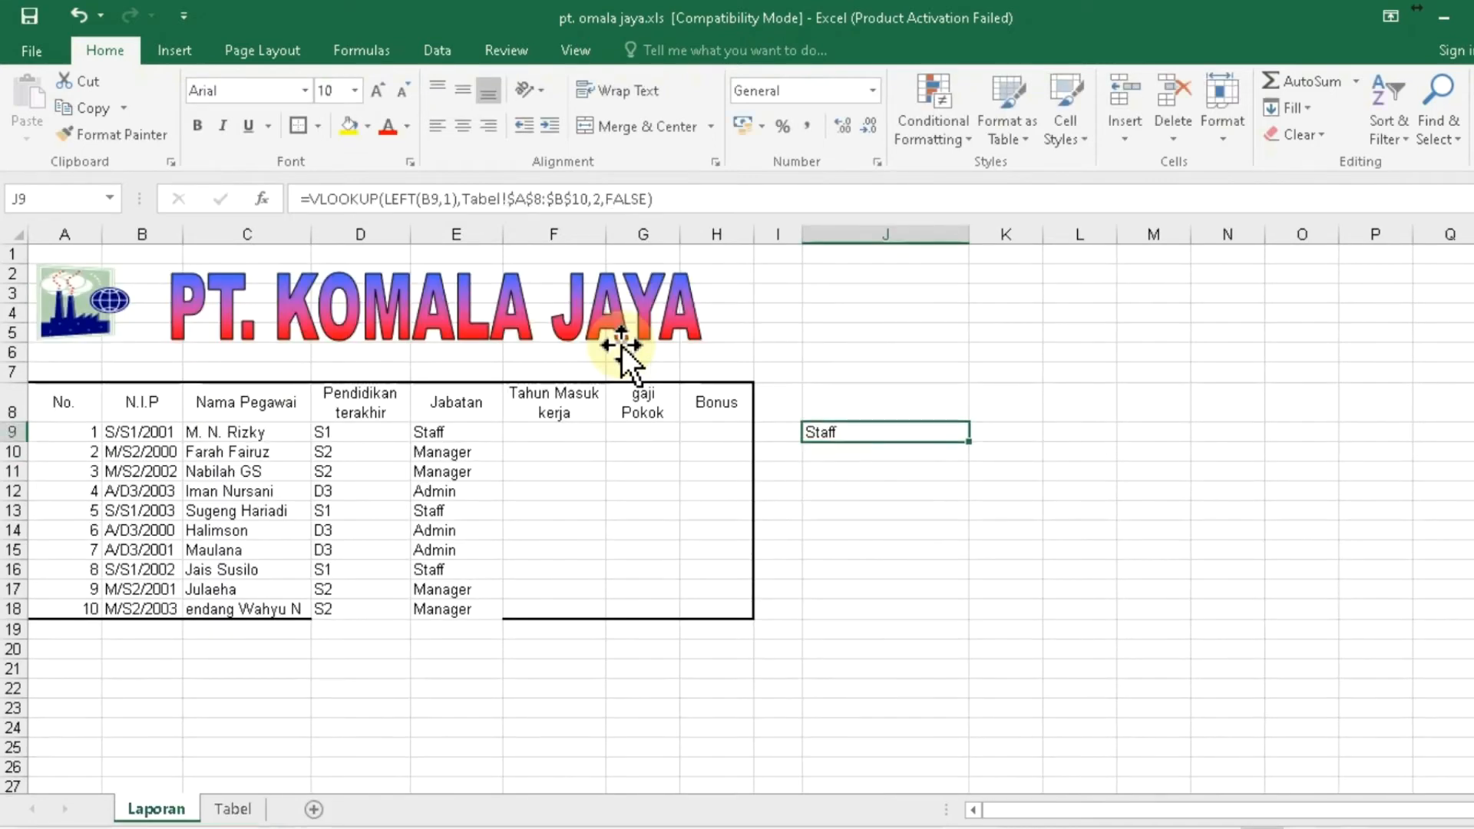
# - Paste the J9 VLOOKUP formula down through J18
pyautogui.hotkey('ctrl', 'c')
pyautogui.hotkey('shift', 'Down')
pyautogui.hotkey('shift', 'Down')
pyautogui.hotkey('shift', 'Down')
pyautogui.hotkey('shift', 'Down')
pyautogui.hotkey('shift', 'Down')
pyautogui.hotkey('shift', 'Down')
pyautogui.hotkey('shift', 'Down')
pyautogui.hotkey('shift', 'Down')
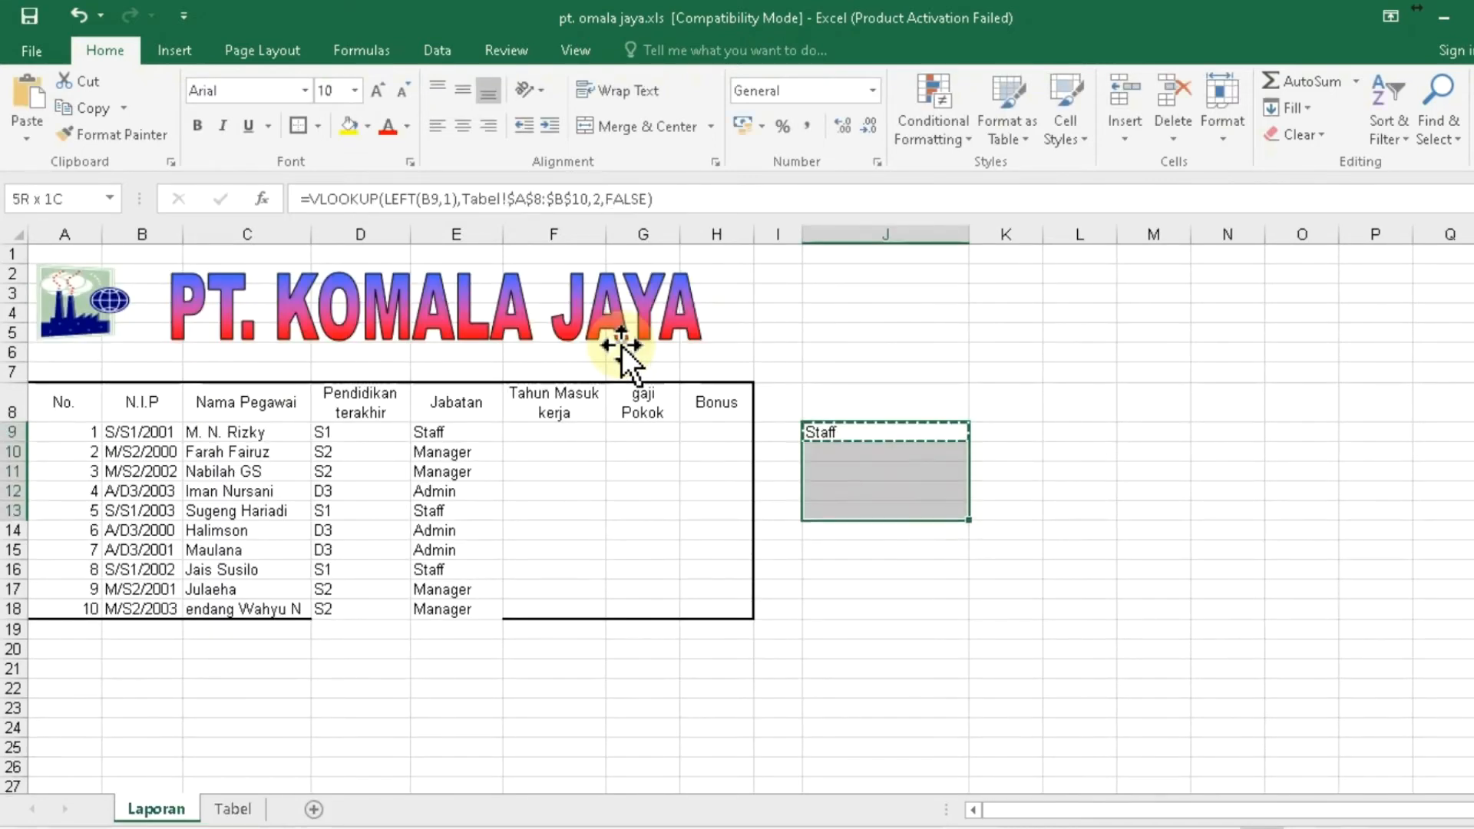
pyautogui.hotkey('shift', 'Down')
pyautogui.hotkey('ctrl', 'v')
pyautogui.press('Down')
pyautogui.press('Down')
pyautogui.press('Escape')
pyautogui.press('Down')
pyautogui.press('Down')
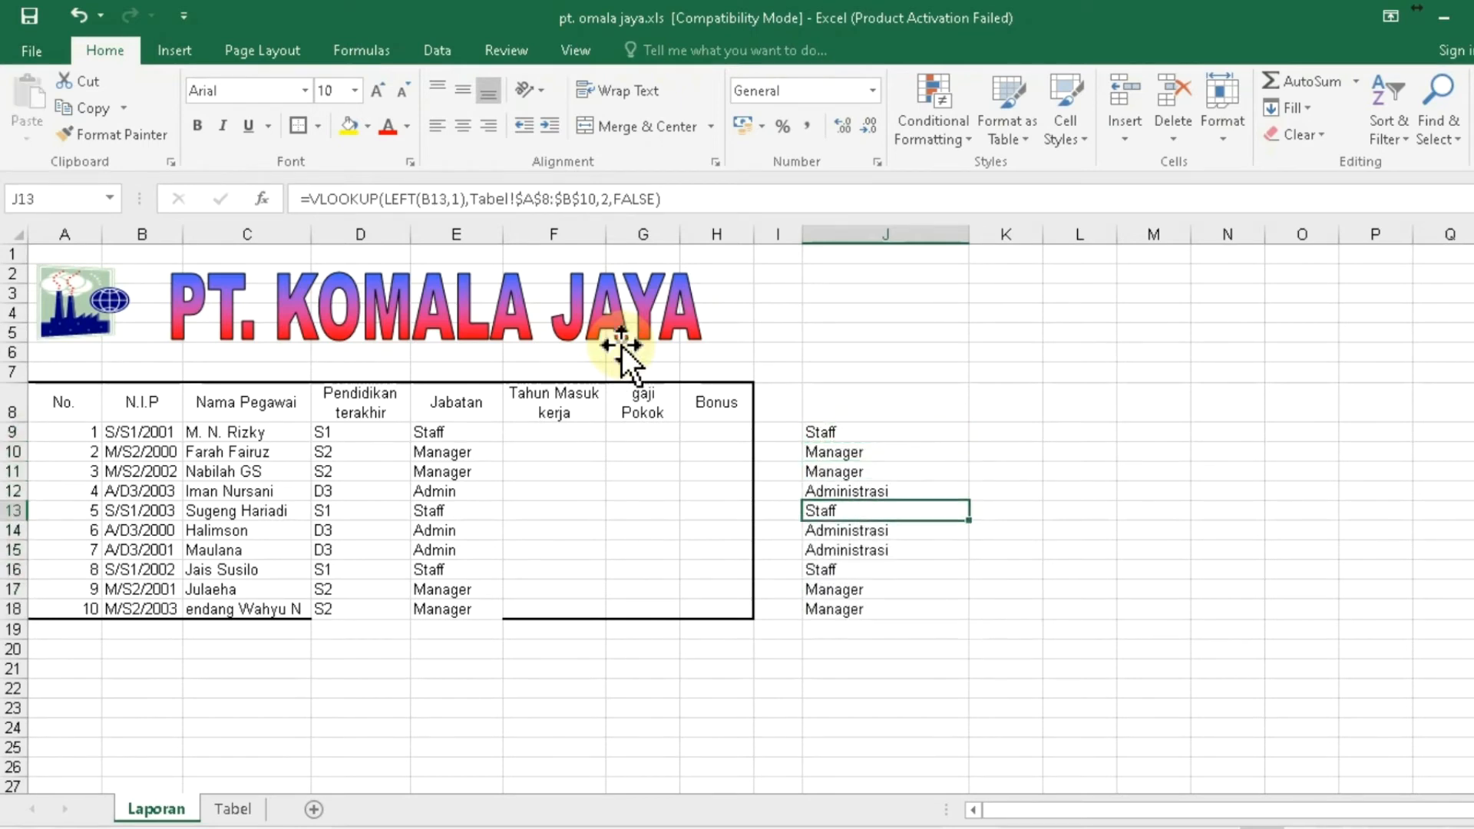
pyautogui.press('Up')
pyautogui.press('Up')
pyautogui.press('Up')
pyautogui.press('Up')
# - Fill J9:J18 and E9:E18 with yellow
pyautogui.hotkey('shift', 'Down')
pyautogui.hotkey('shift', 'Down')
pyautogui.hotkey('shift', 'Down')
pyautogui.hotkey('shift', 'Down')
pyautogui.hotkey('shift', 'Down')
pyautogui.hotkey('shift', 'Down')
pyautogui.hotkey('shift', 'Down')
pyautogui.hotkey('shift', 'Down')
pyautogui.hotkey('shift', 'Down')
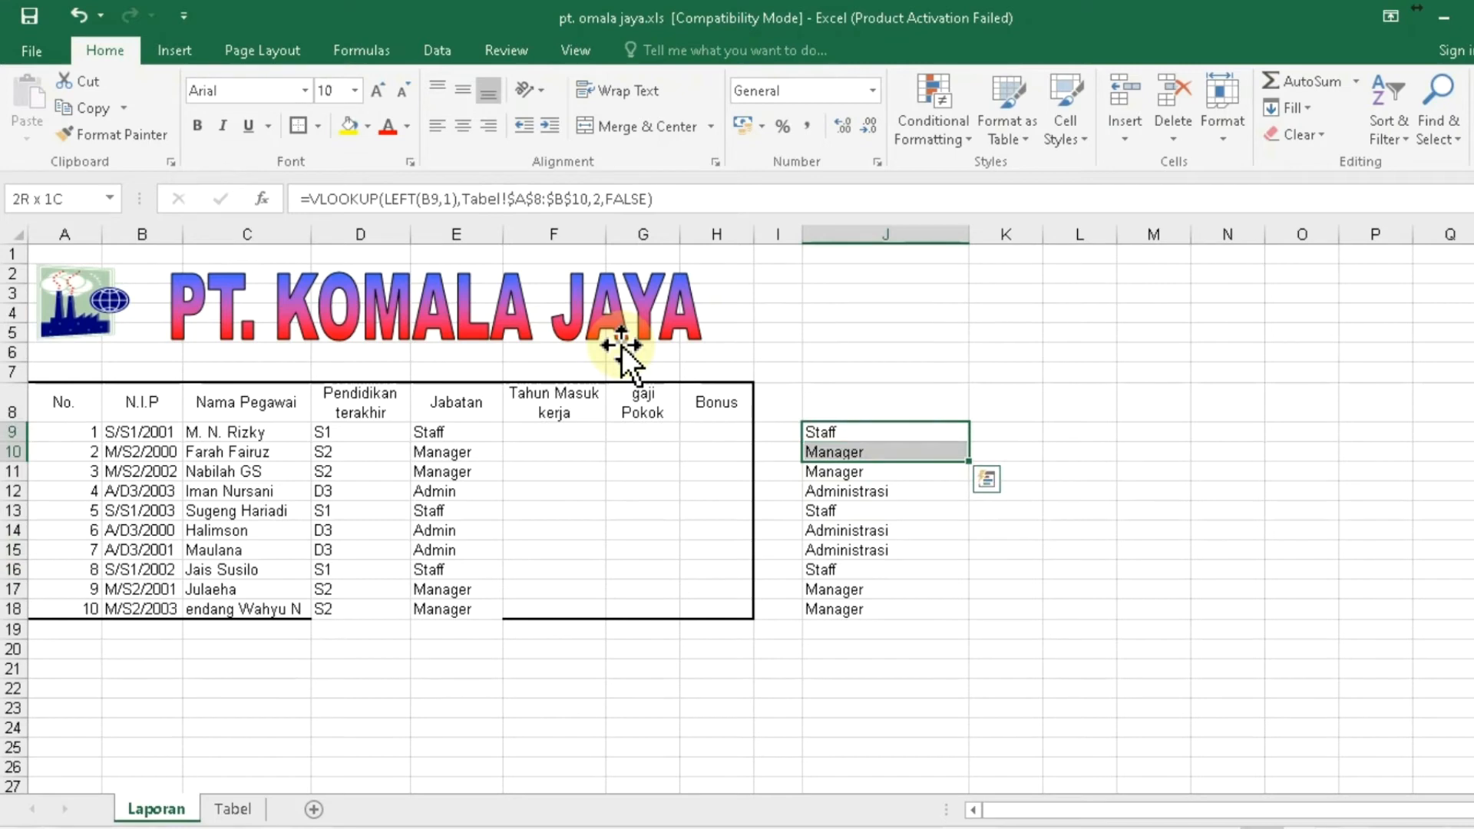
pyautogui.hotkey('ctrl', 'q')
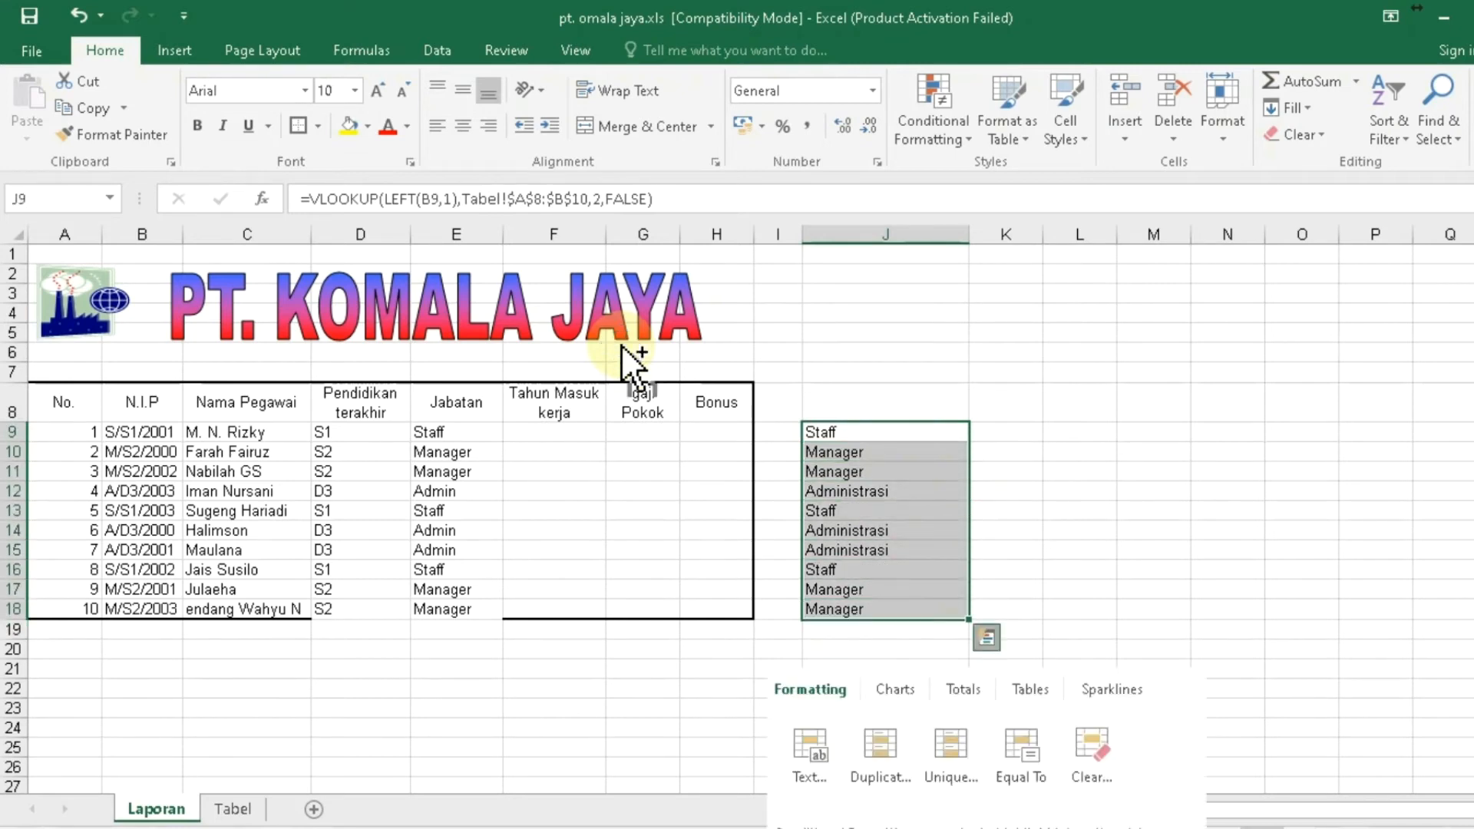
pyautogui.click(353, 123)
pyautogui.click(353, 125)
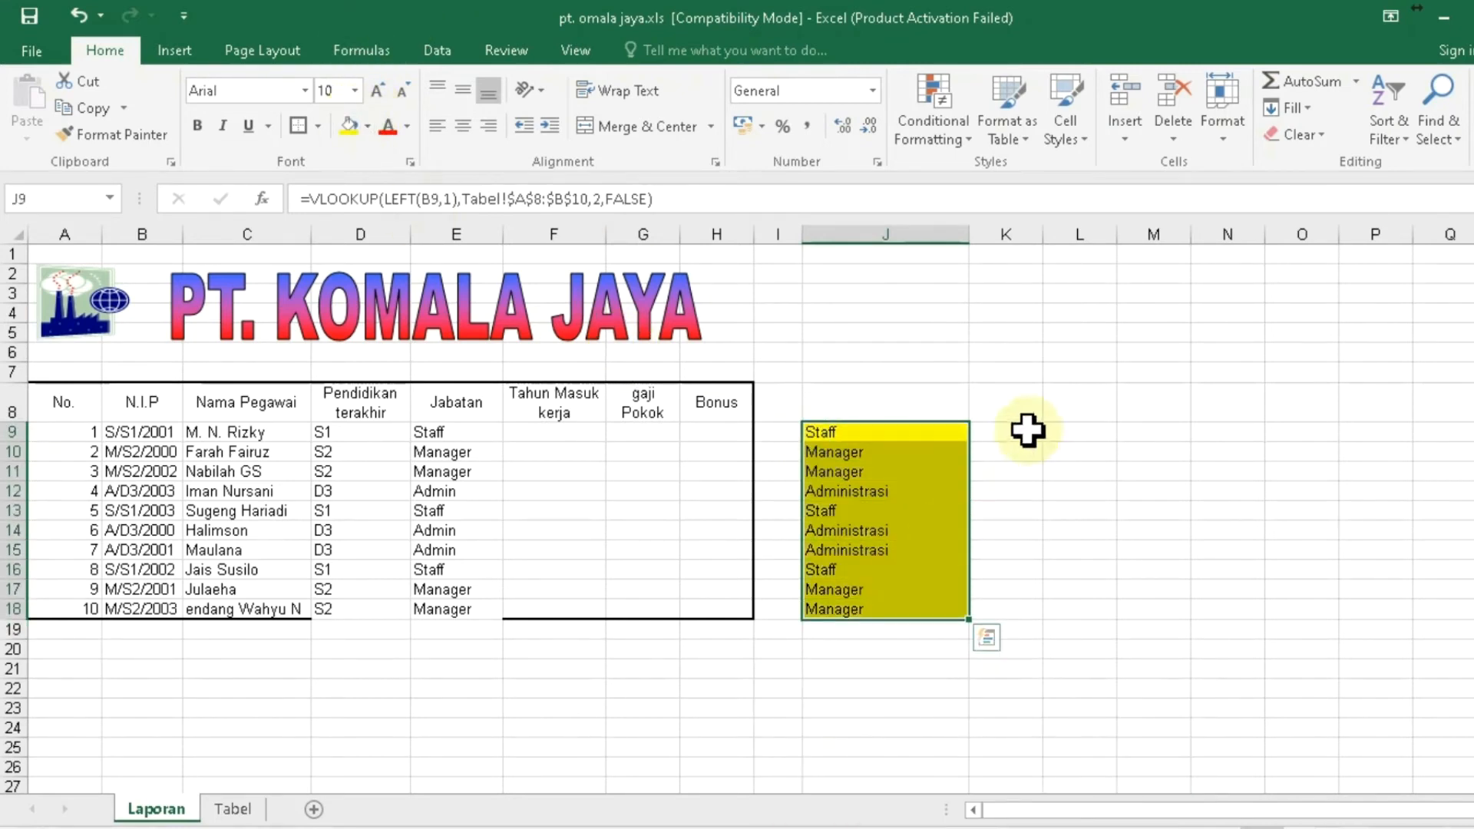
pyautogui.click(426, 435)
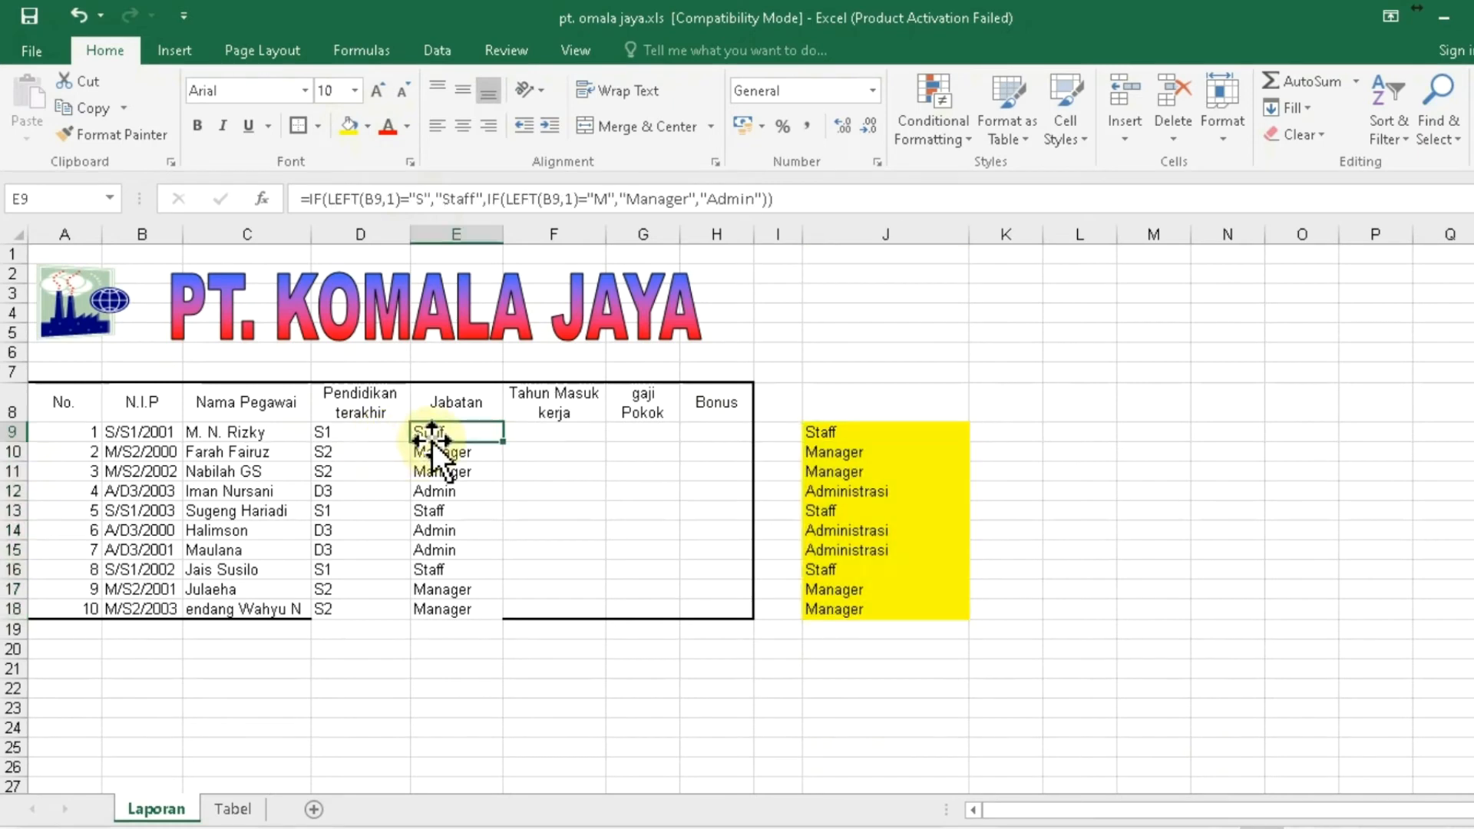
pyautogui.hotkey('shift', 'Down')
pyautogui.hotkey('shift', 'Down')
pyautogui.hotkey('shift', 'Down')
pyautogui.hotkey('shift', 'Down')
pyautogui.hotkey('shift', 'Down')
pyautogui.hotkey('shift', 'Down')
pyautogui.hotkey('shift', 'Down')
pyautogui.hotkey('shift', 'Down')
pyautogui.hotkey('shift', 'Down')
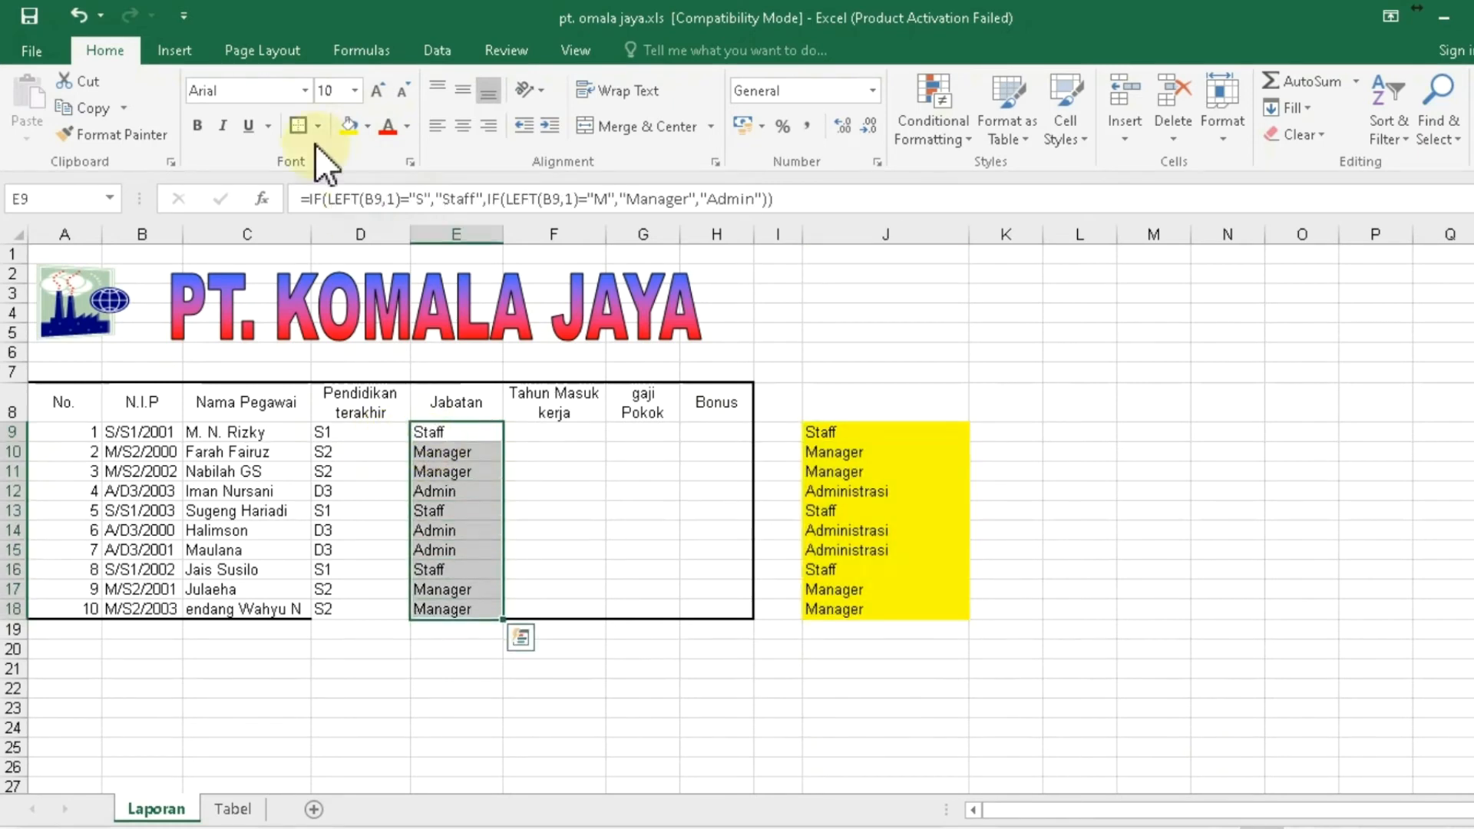
pyautogui.click(349, 127)
pyautogui.click(1152, 403)
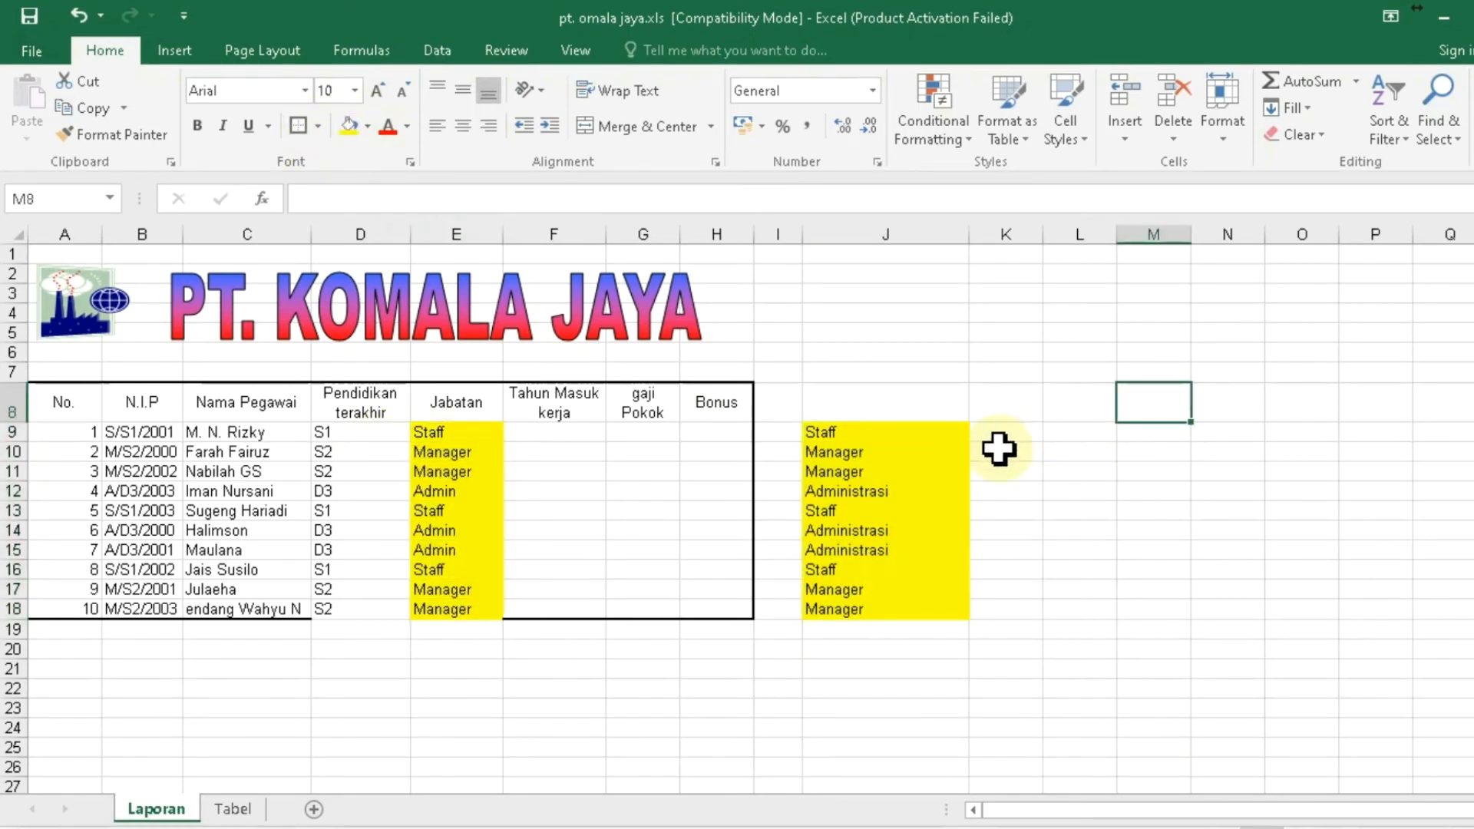
# - Compare the lookup formula in J10 with the IF formula in E10, and review NIPs B9:B11
pyautogui.click(886, 450)
pyautogui.click(443, 451)
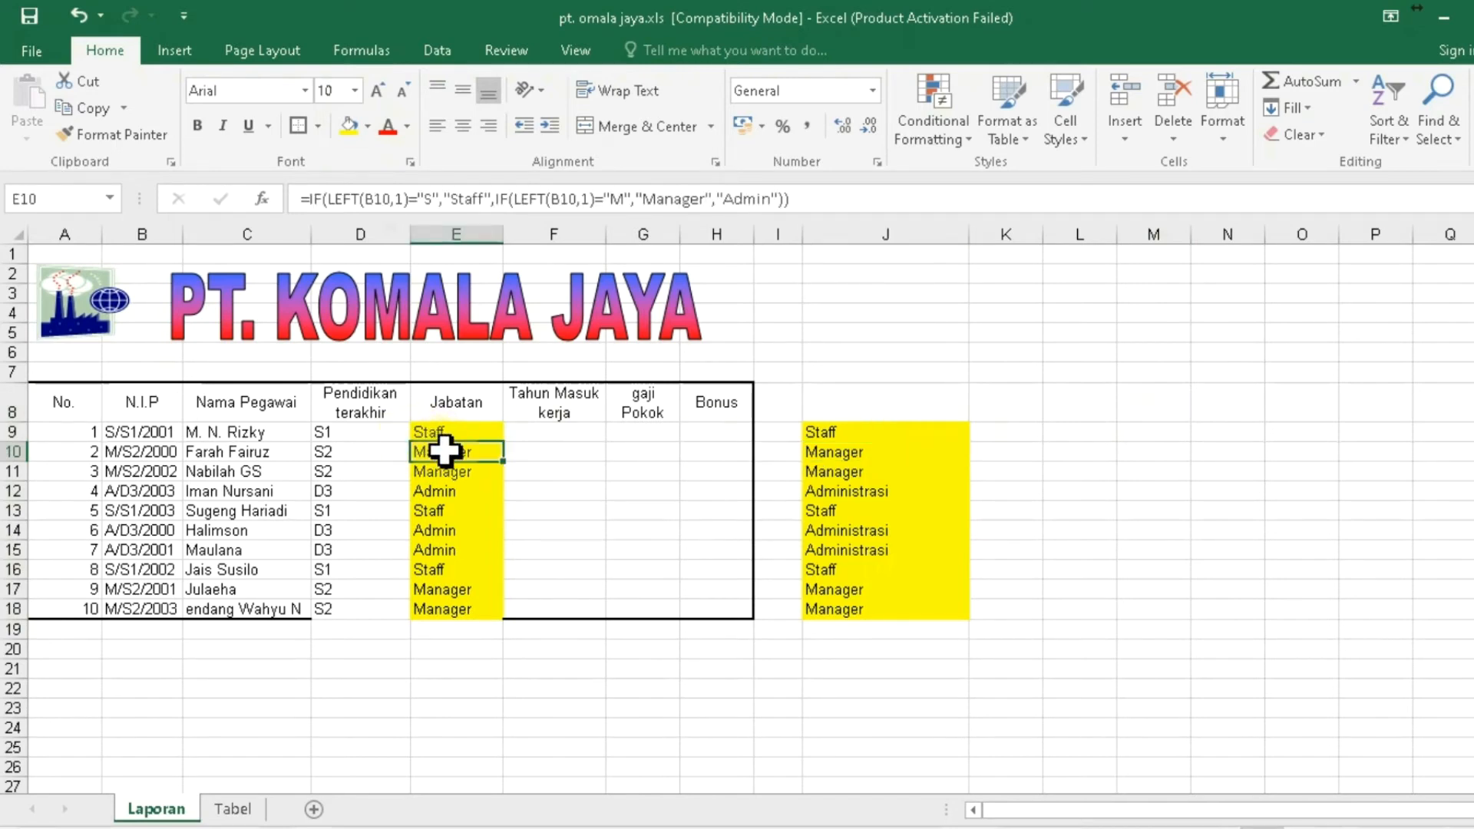
pyautogui.press('Right')
pyautogui.press('Right')
pyautogui.press('Right')
pyautogui.press('Right')
pyautogui.press('Right')
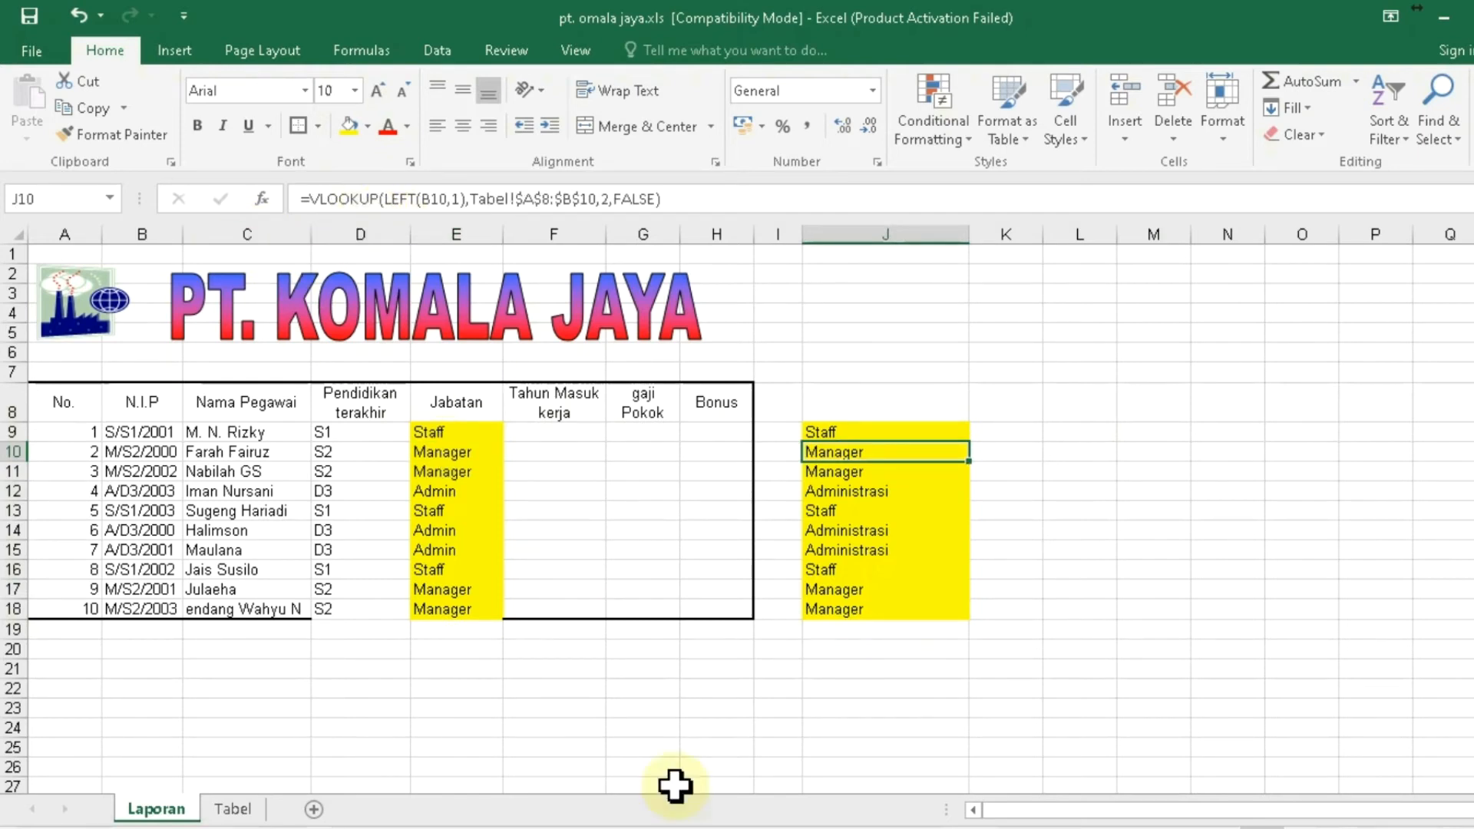
pyautogui.click(566, 436)
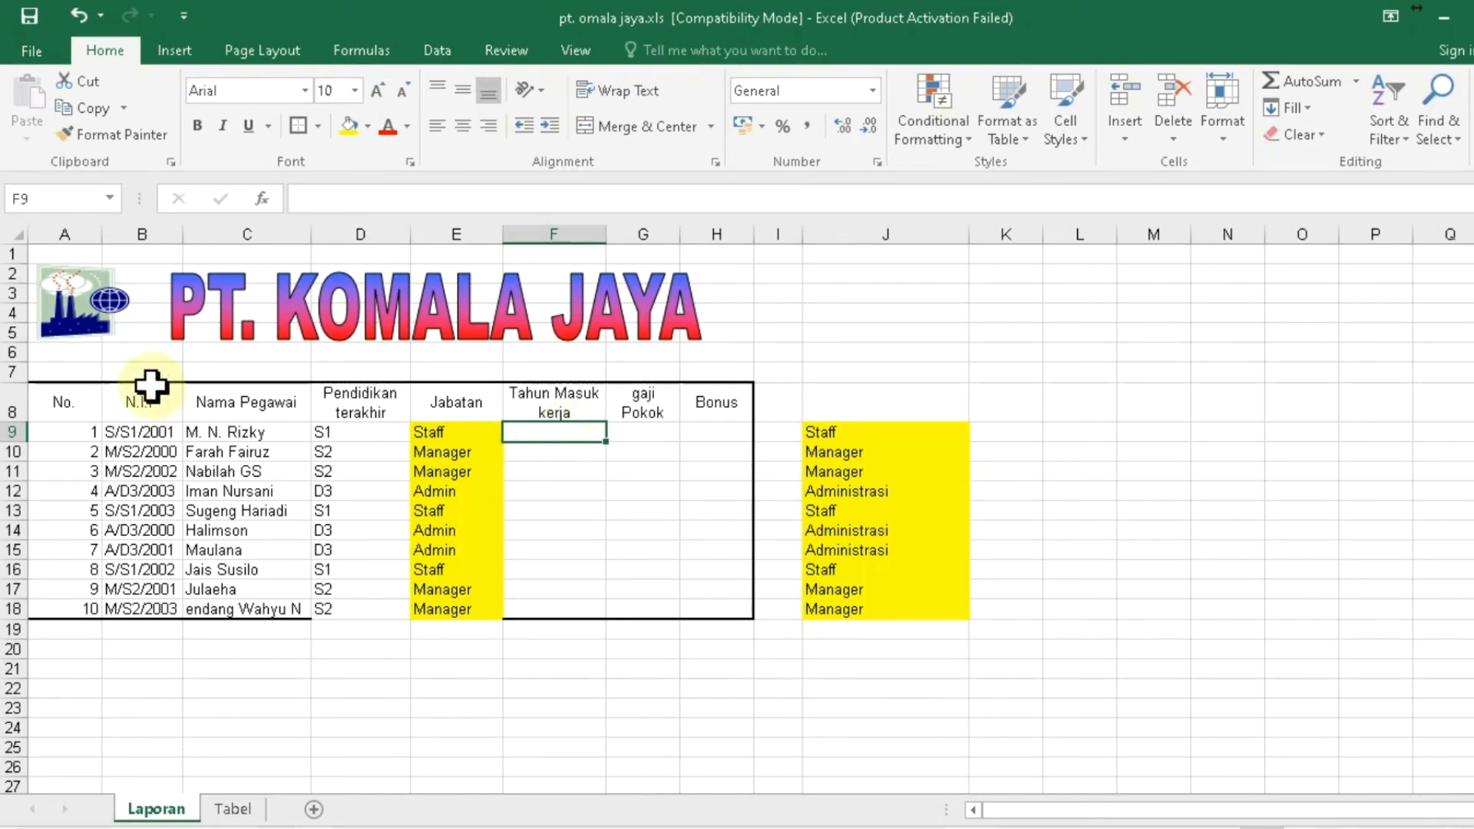
pyautogui.click(152, 435)
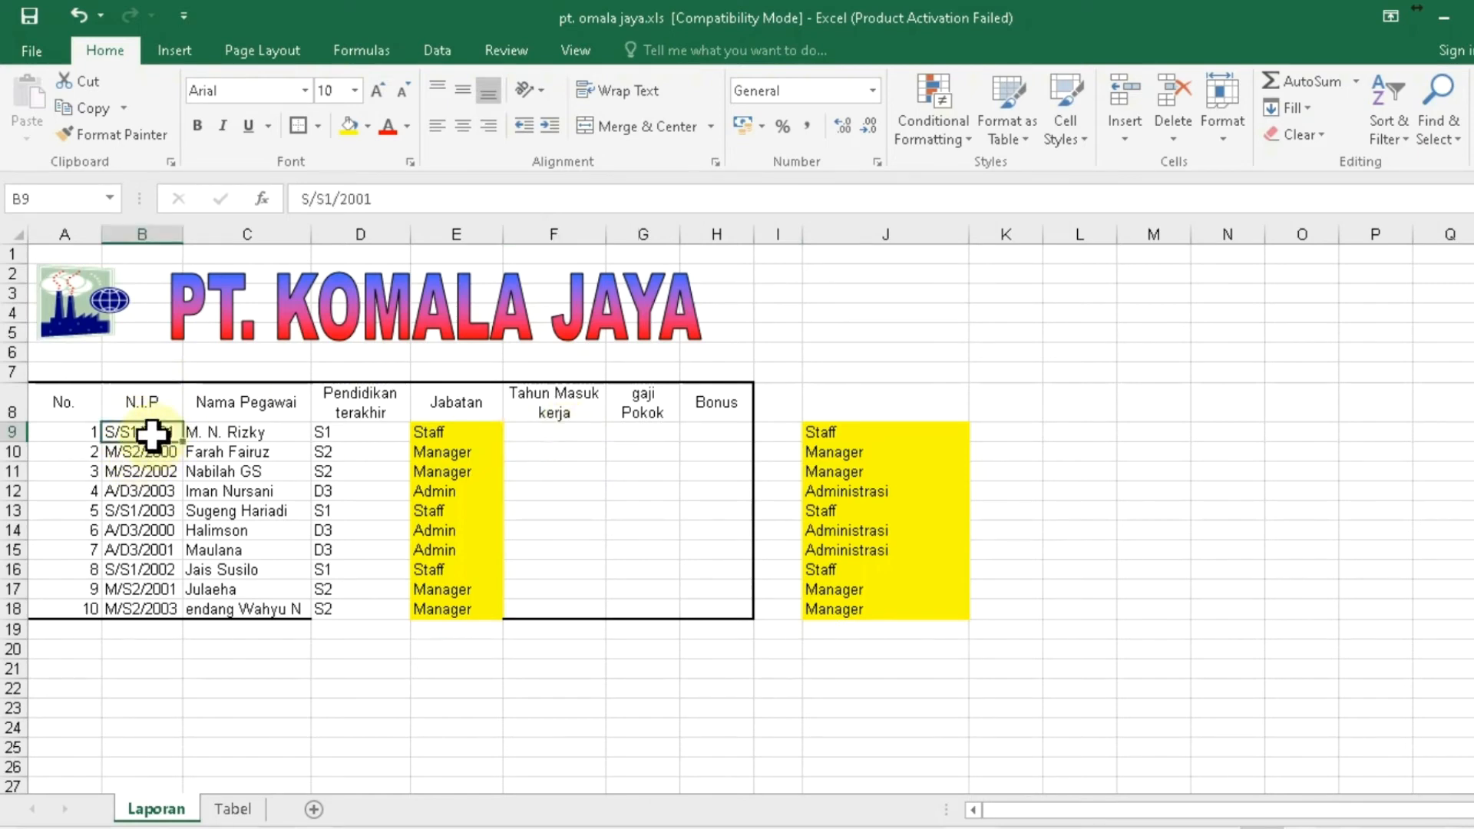
pyautogui.click(163, 452)
pyautogui.click(159, 473)
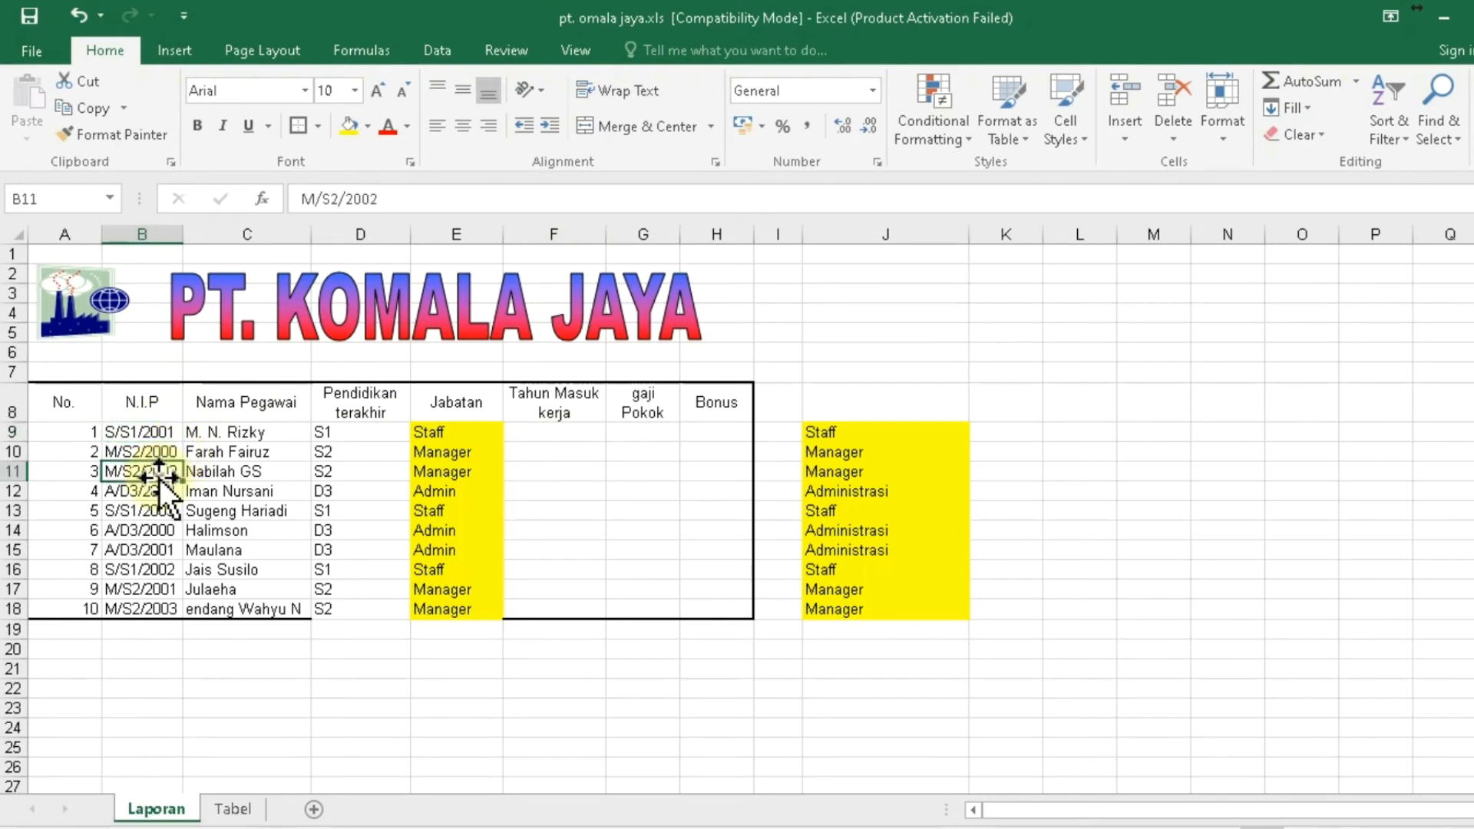
pyautogui.click(577, 435)
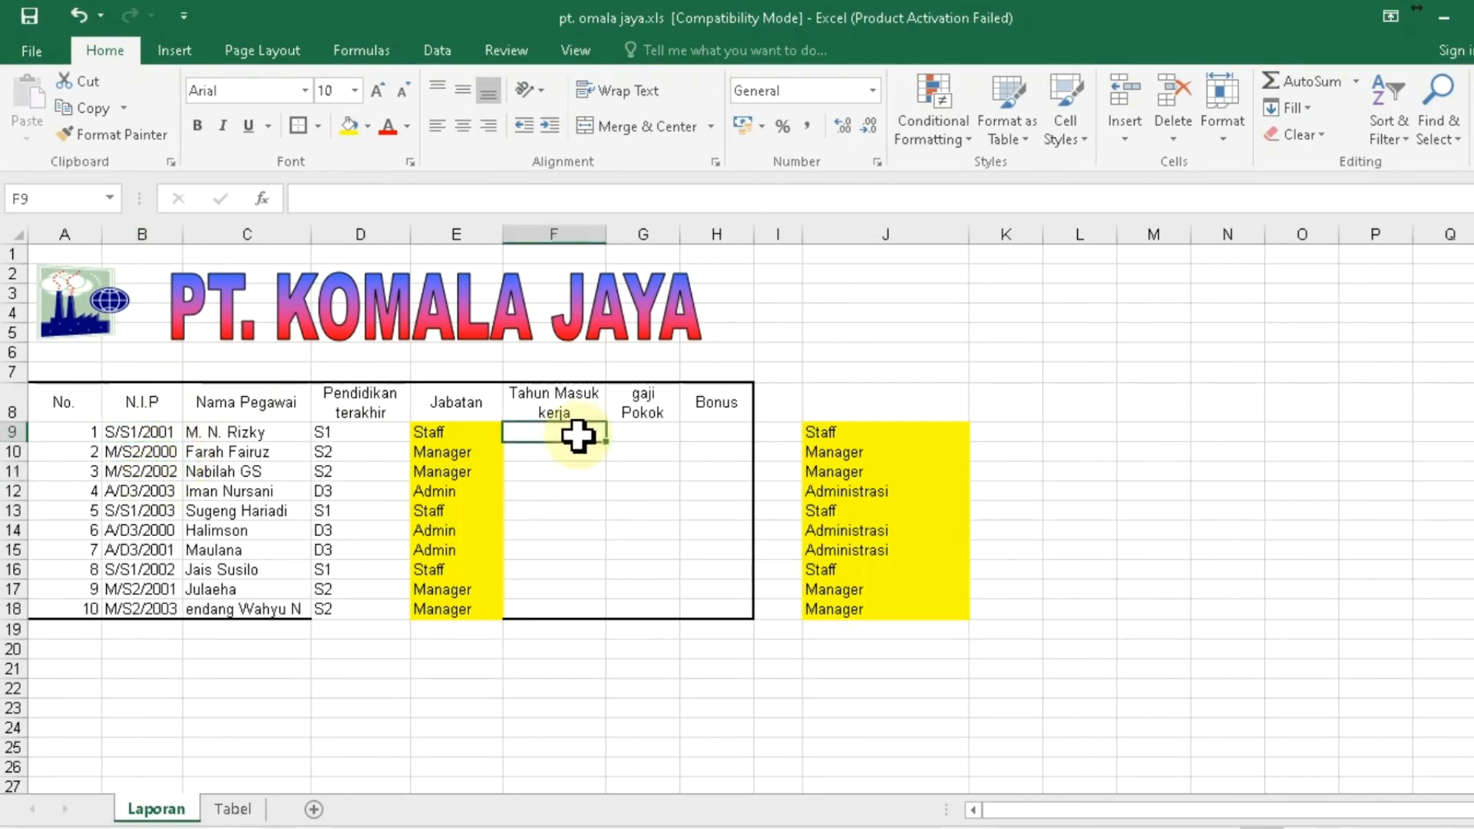
# - Enter =RIGHT(B9,4) in F9 for the first employee's entry year
pyautogui.write('=rugt')
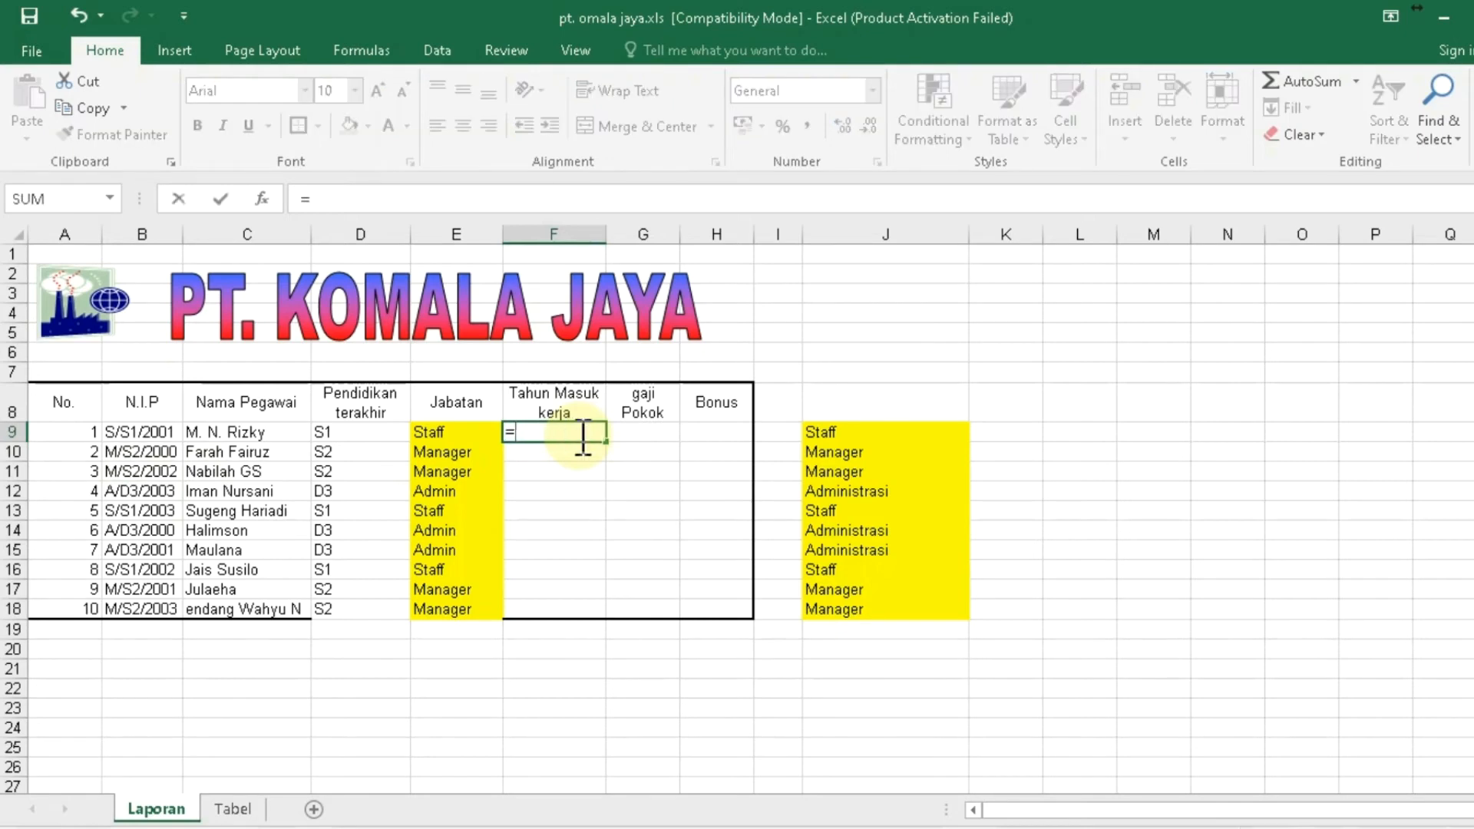
pyautogui.press('BackSpace')
pyautogui.press('BackSpace')
pyautogui.press('BackSpace')
pyautogui.write('ight(')
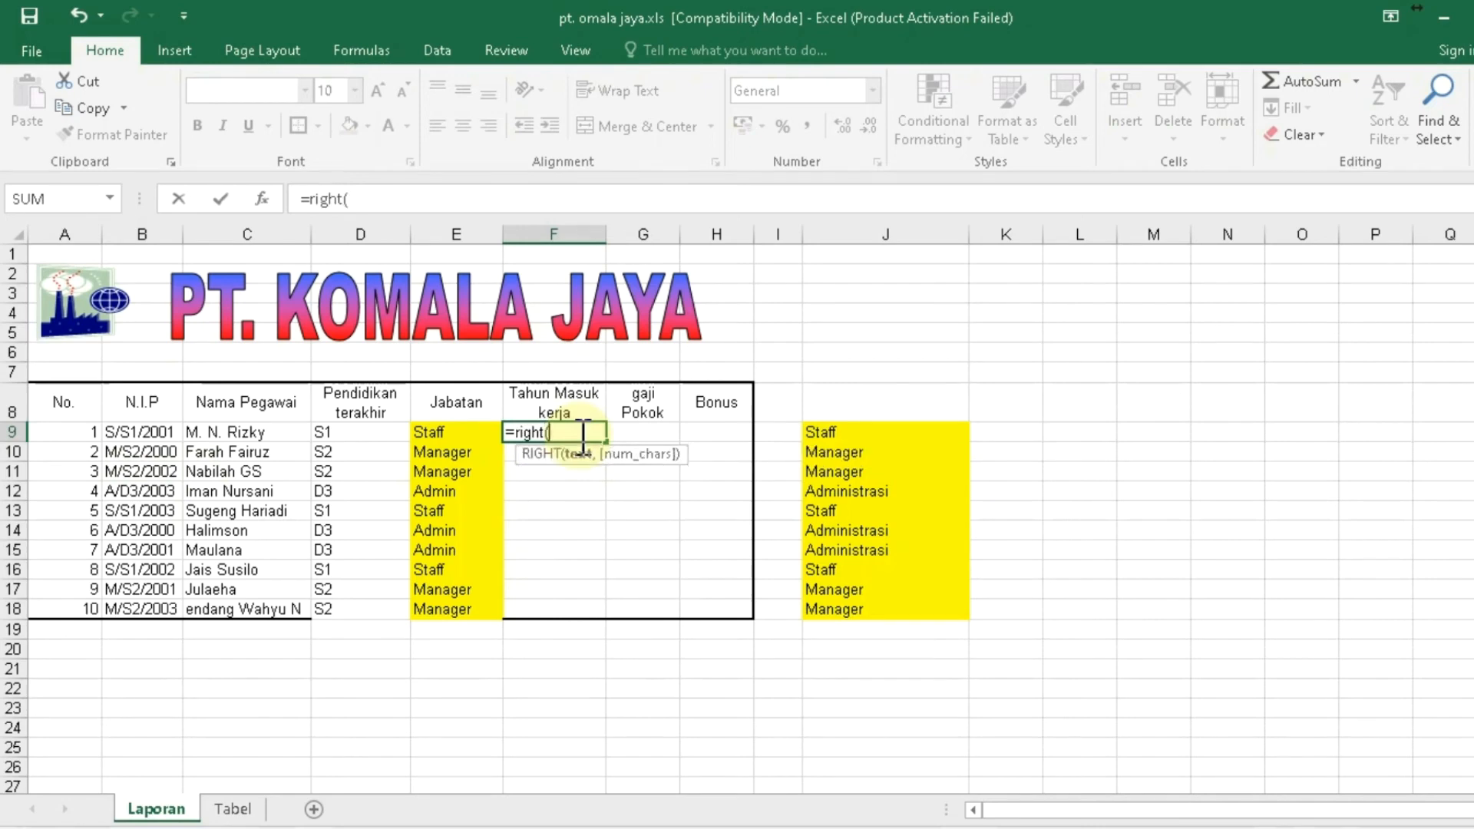
pyautogui.click(159, 435)
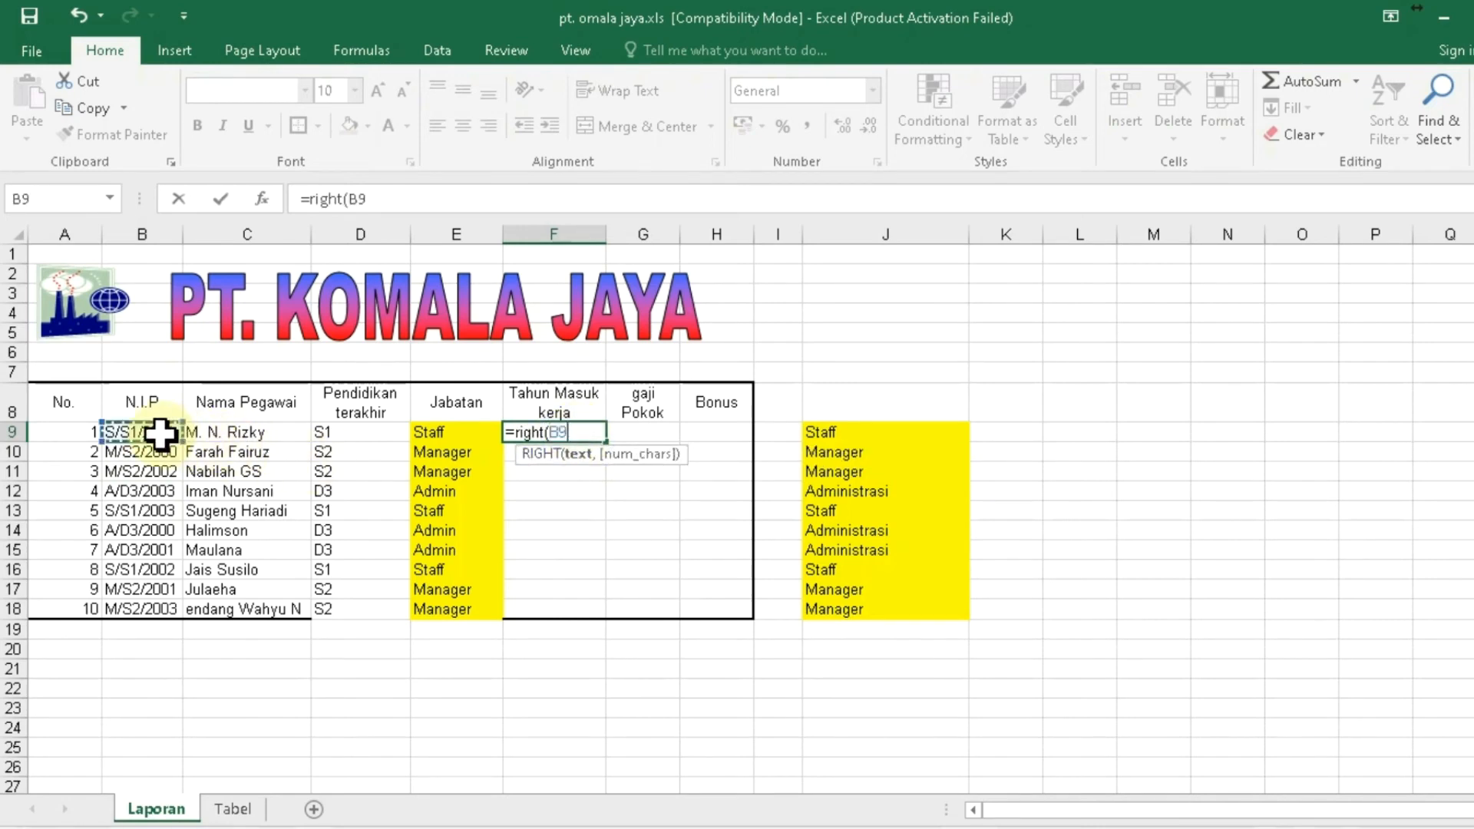
pyautogui.write(',4')
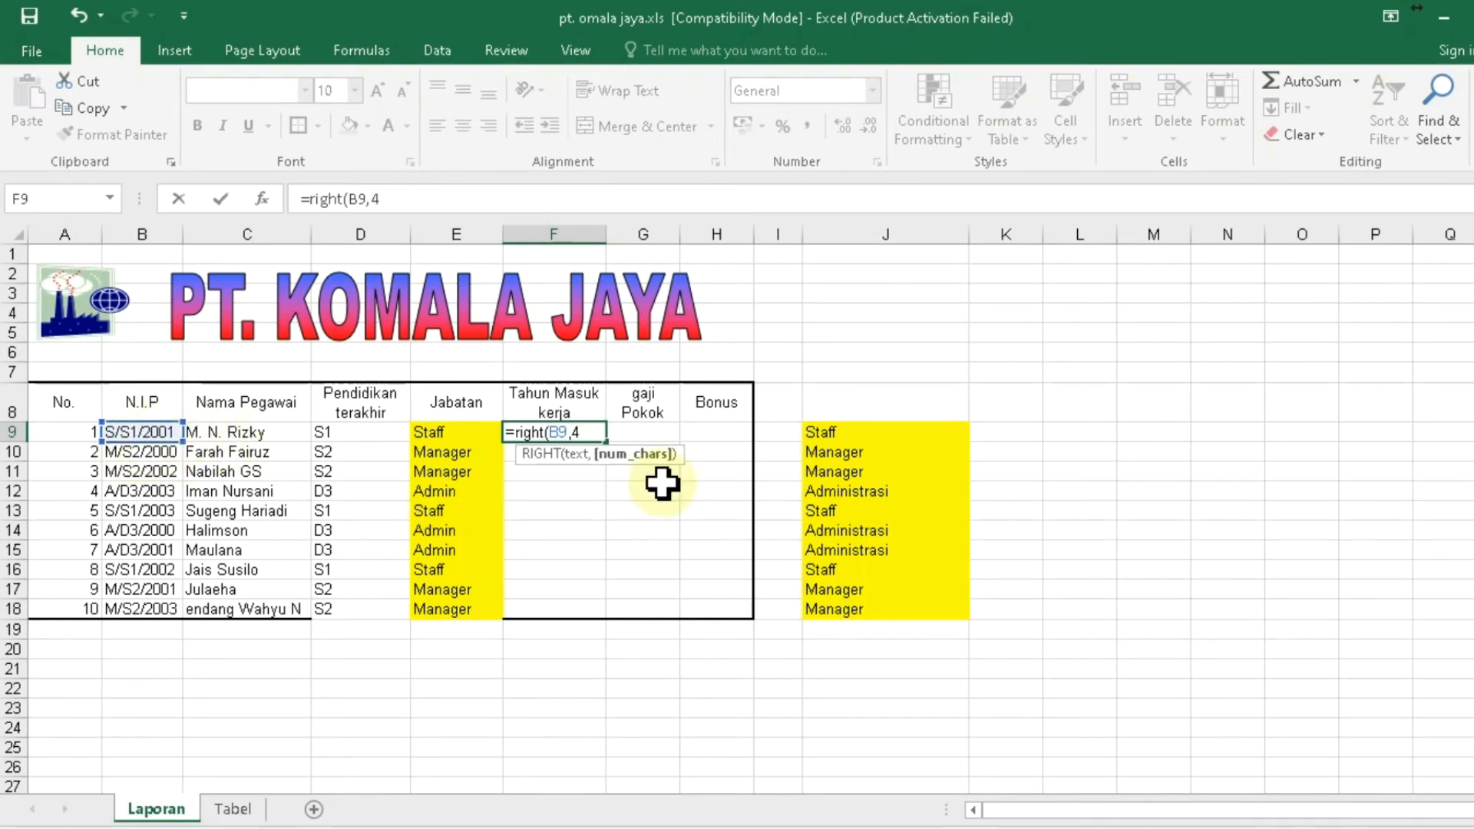
pyautogui.write(')')
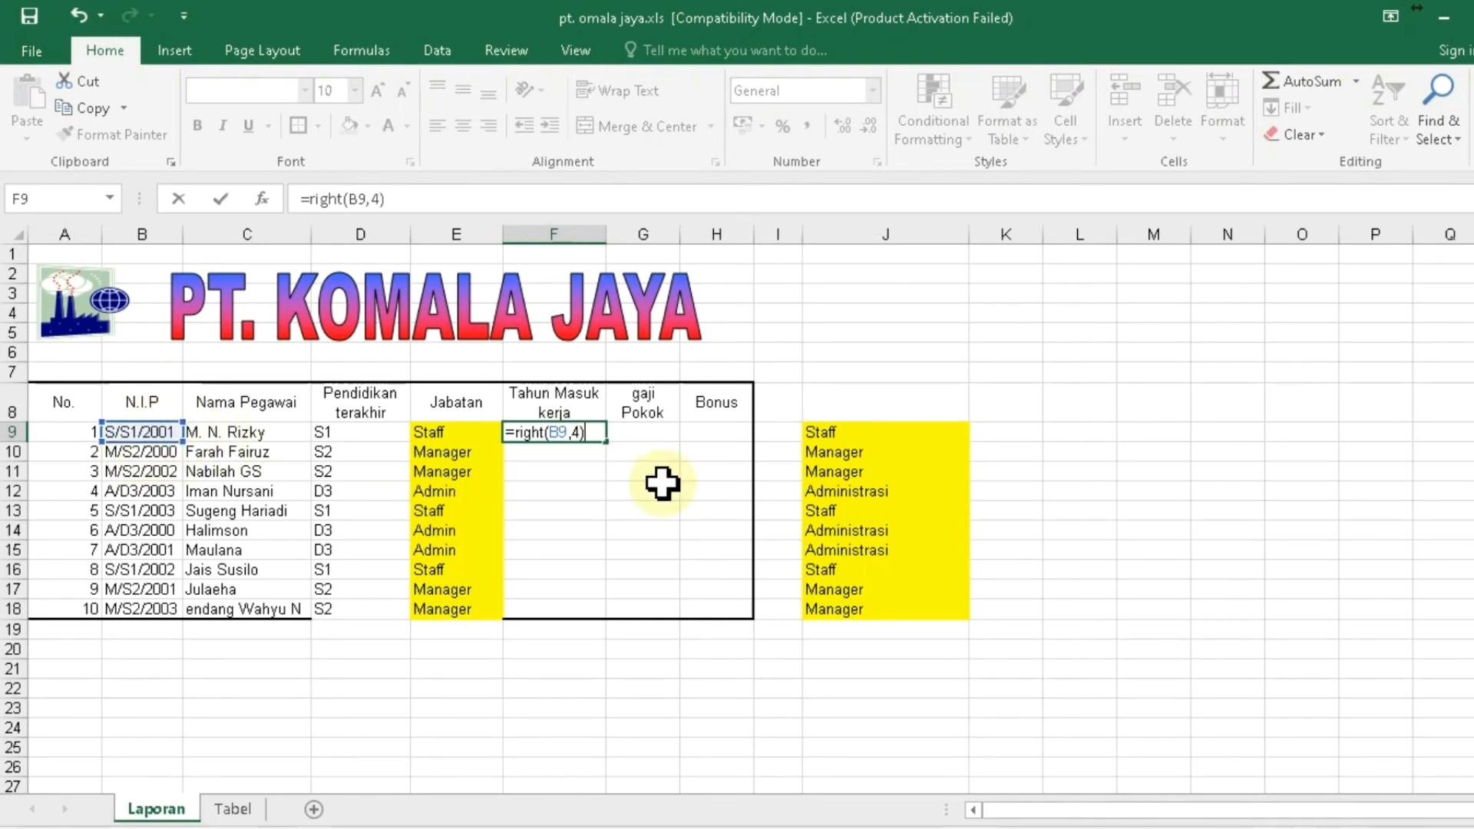
pyautogui.press('Return')
# - Copy the F9 entry-year formula into F10:F18
pyautogui.press('Down')
pyautogui.press('Down')
pyautogui.press('Up')
pyautogui.press('Up')
pyautogui.press('Up')
pyautogui.hotkey('ctrl', 'c')
pyautogui.press('Down')
pyautogui.hotkey('shift', 'Down')
pyautogui.hotkey('shift', 'Down')
pyautogui.hotkey('shift', 'Down')
pyautogui.hotkey('shift', 'Down')
pyautogui.hotkey('shift', 'Down')
pyautogui.hotkey('shift', 'Down')
pyautogui.hotkey('shift', 'Down')
pyautogui.hotkey('shift', 'Down')
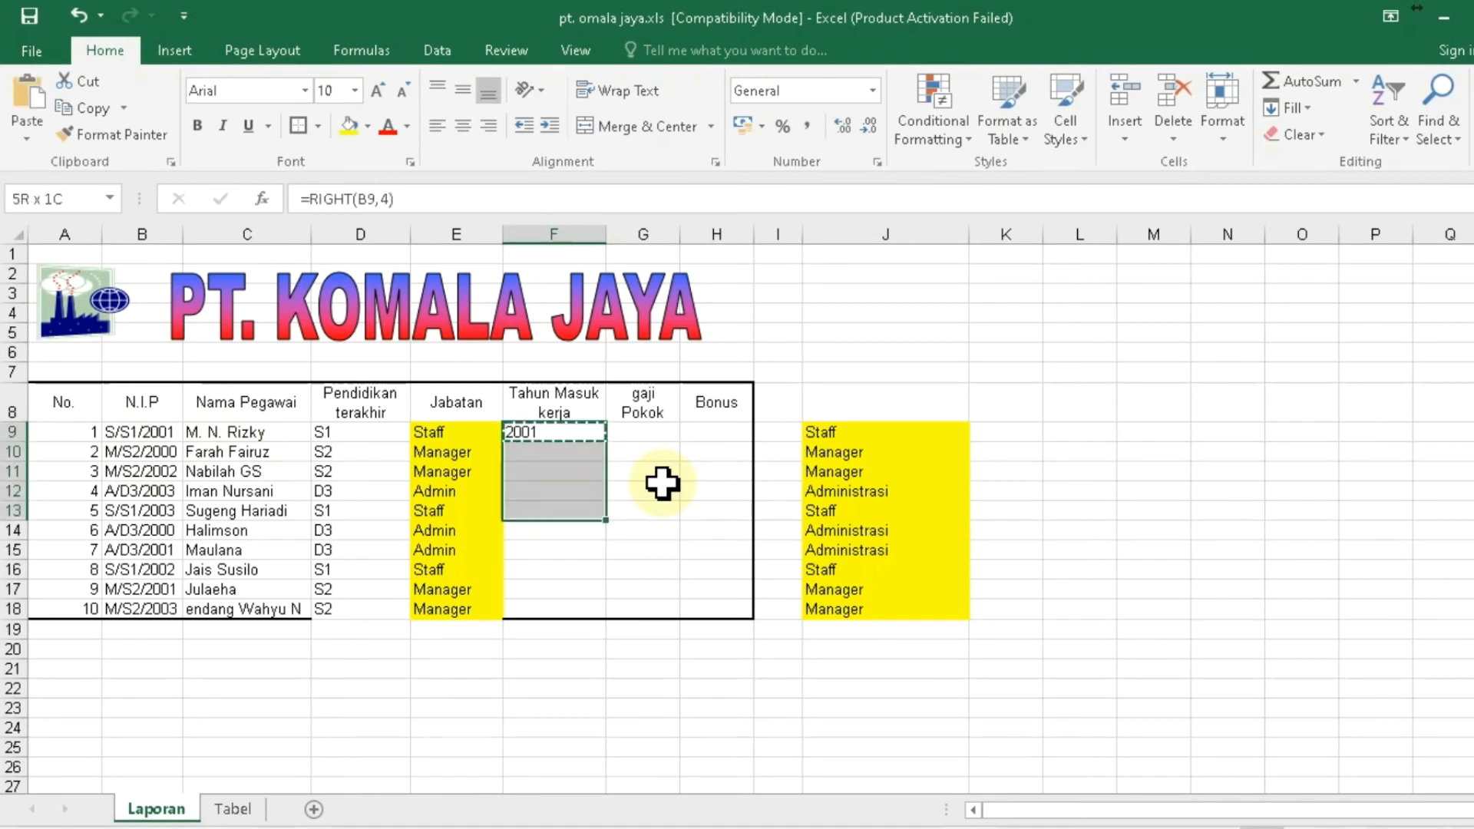
pyautogui.hotkey('ctrl', 'v')
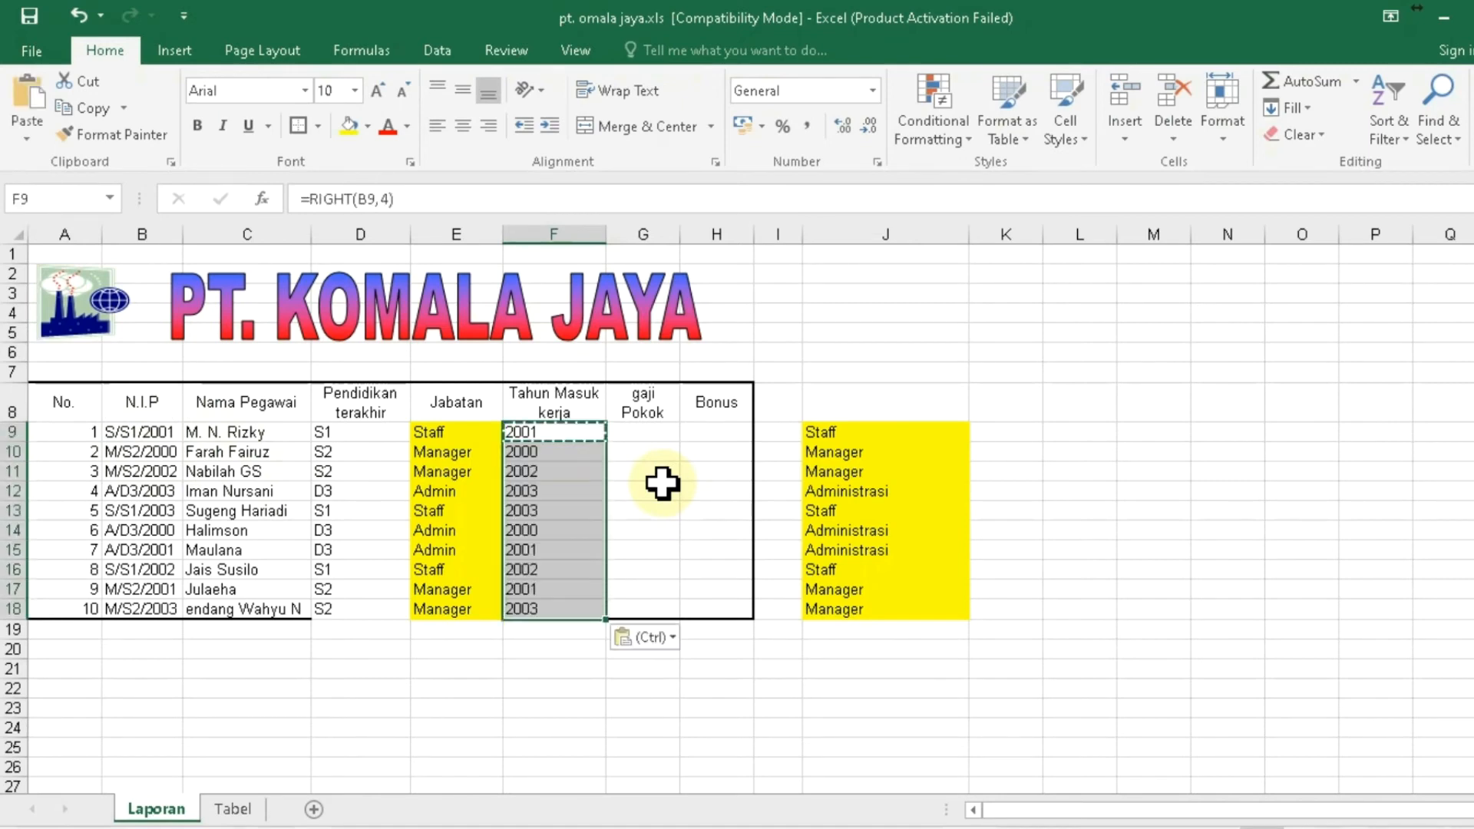
pyautogui.press('Down')
pyautogui.press('Down')
pyautogui.press('Down')
pyautogui.press('Escape')
pyautogui.press('Up')
pyautogui.press('Up')
pyautogui.press('Up')
pyautogui.press('Up')
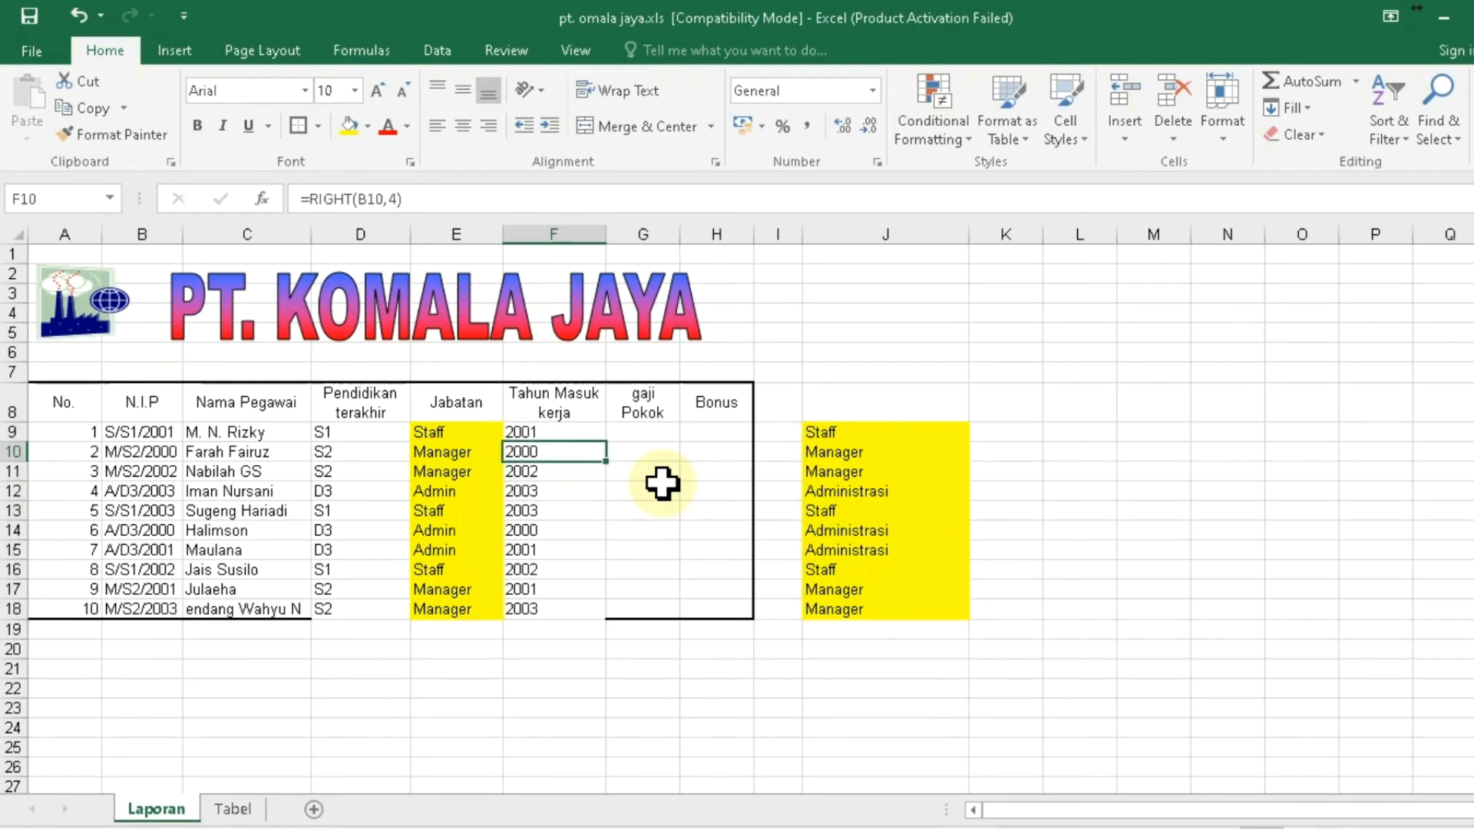
pyautogui.click(630, 434)
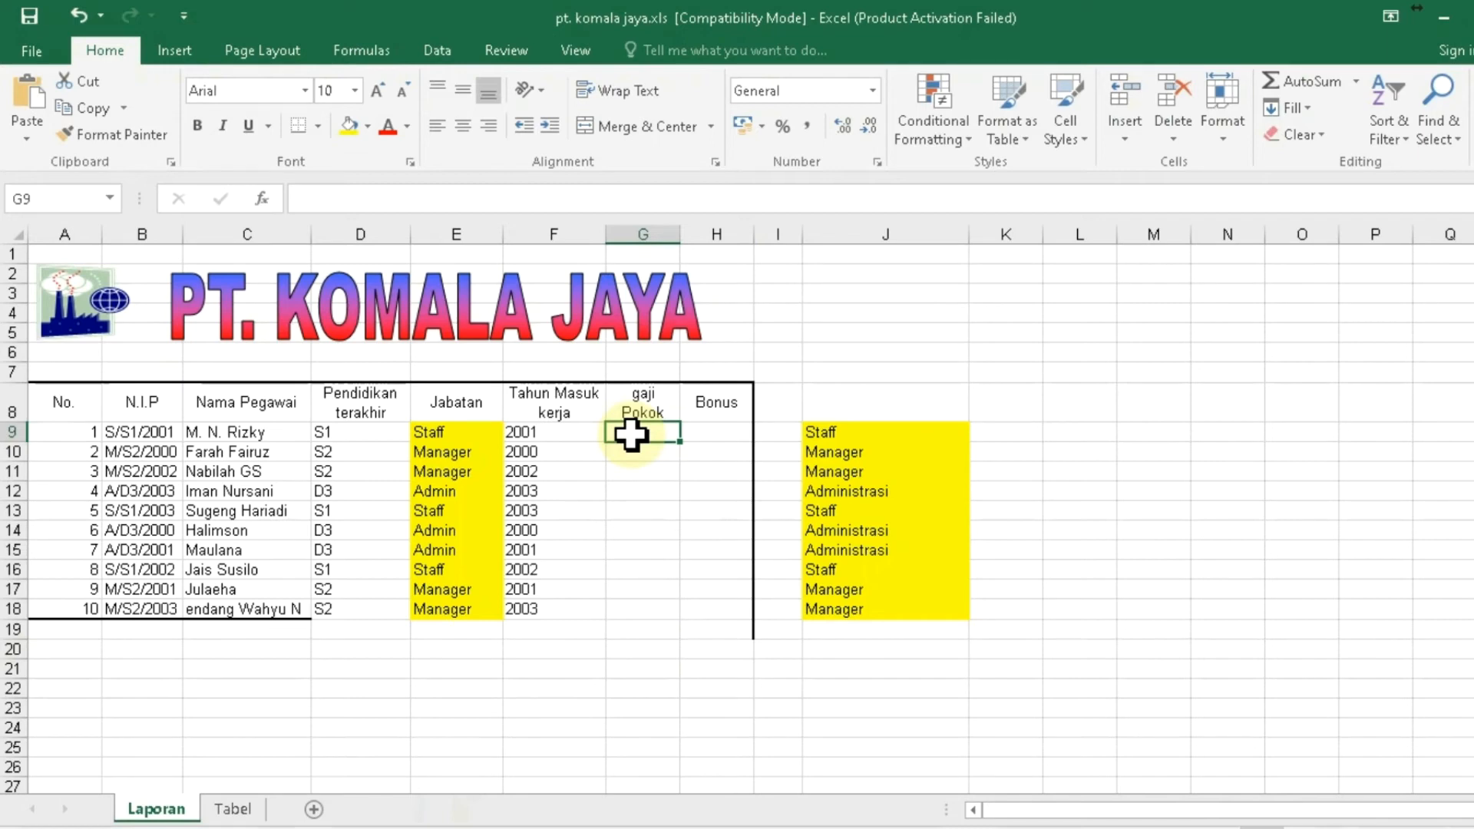
# - Review the Gaji Pokok and Bonus values in Tabel 1, including the S1 base salary, then return to Laporan
pyautogui.click(240, 810)
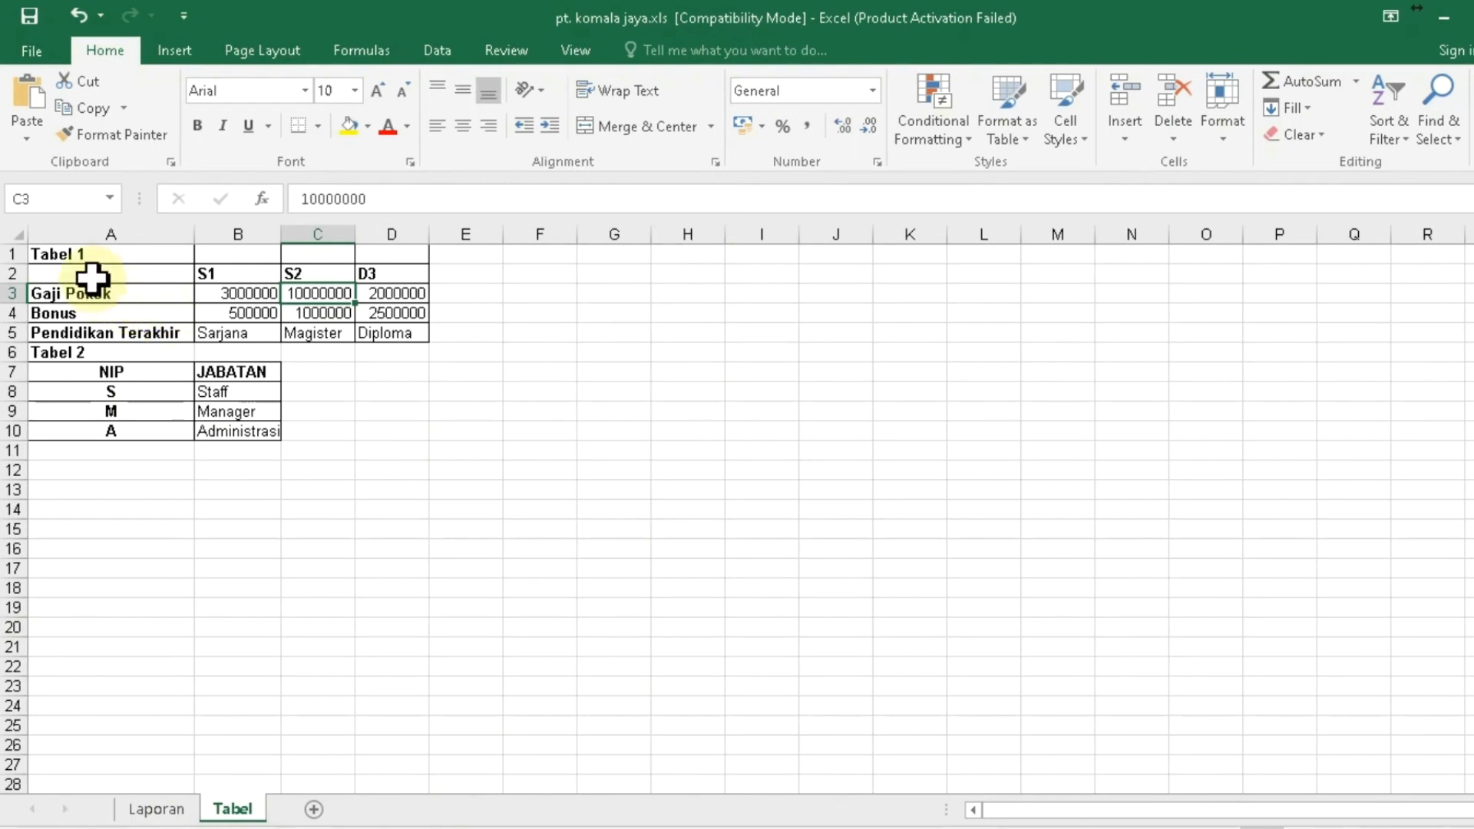
pyautogui.click(93, 257)
pyautogui.moveTo(72, 297); pyautogui.dragTo(402, 313)
pyautogui.click(240, 297)
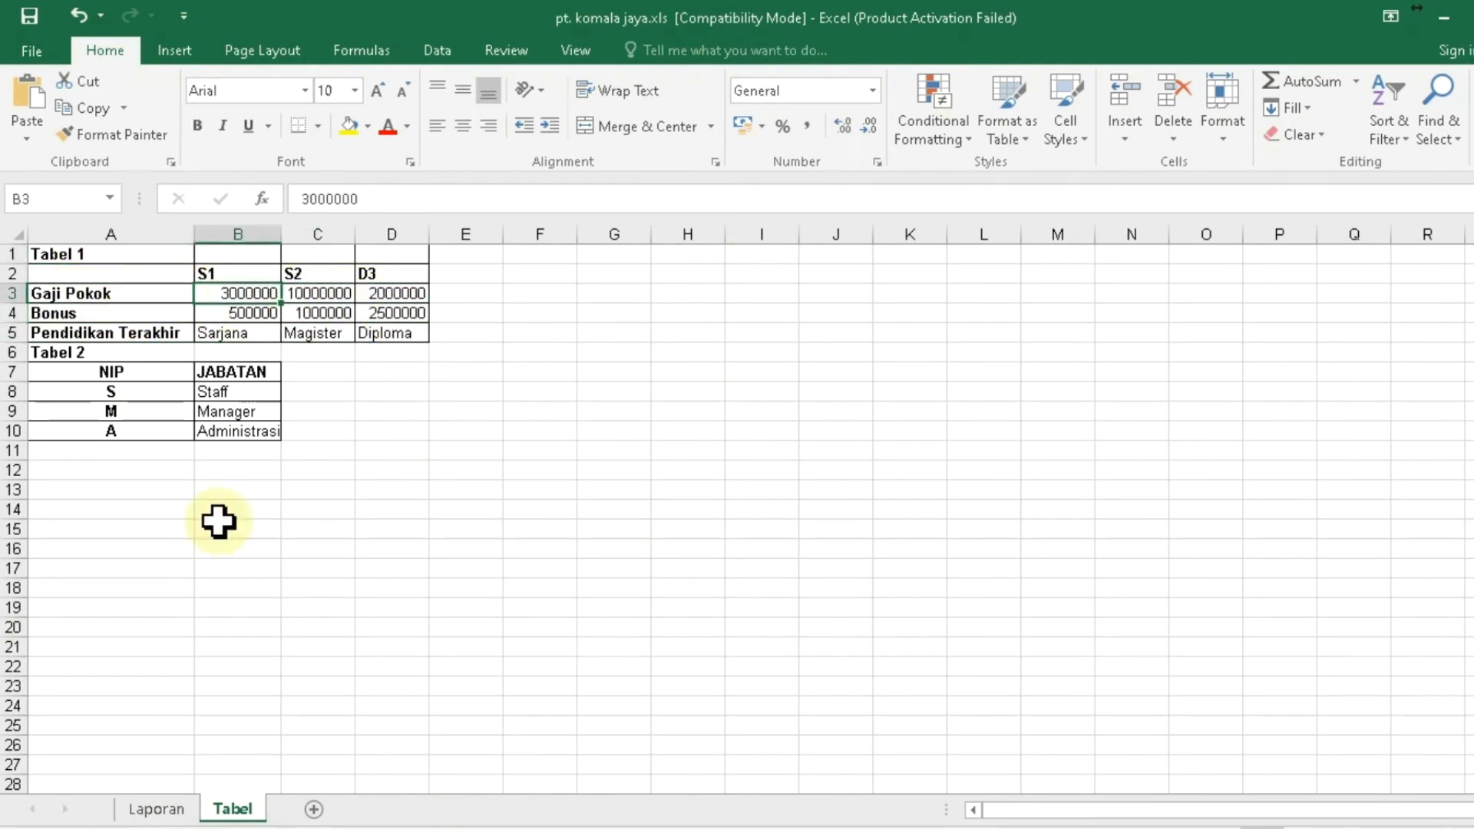
pyautogui.click(165, 811)
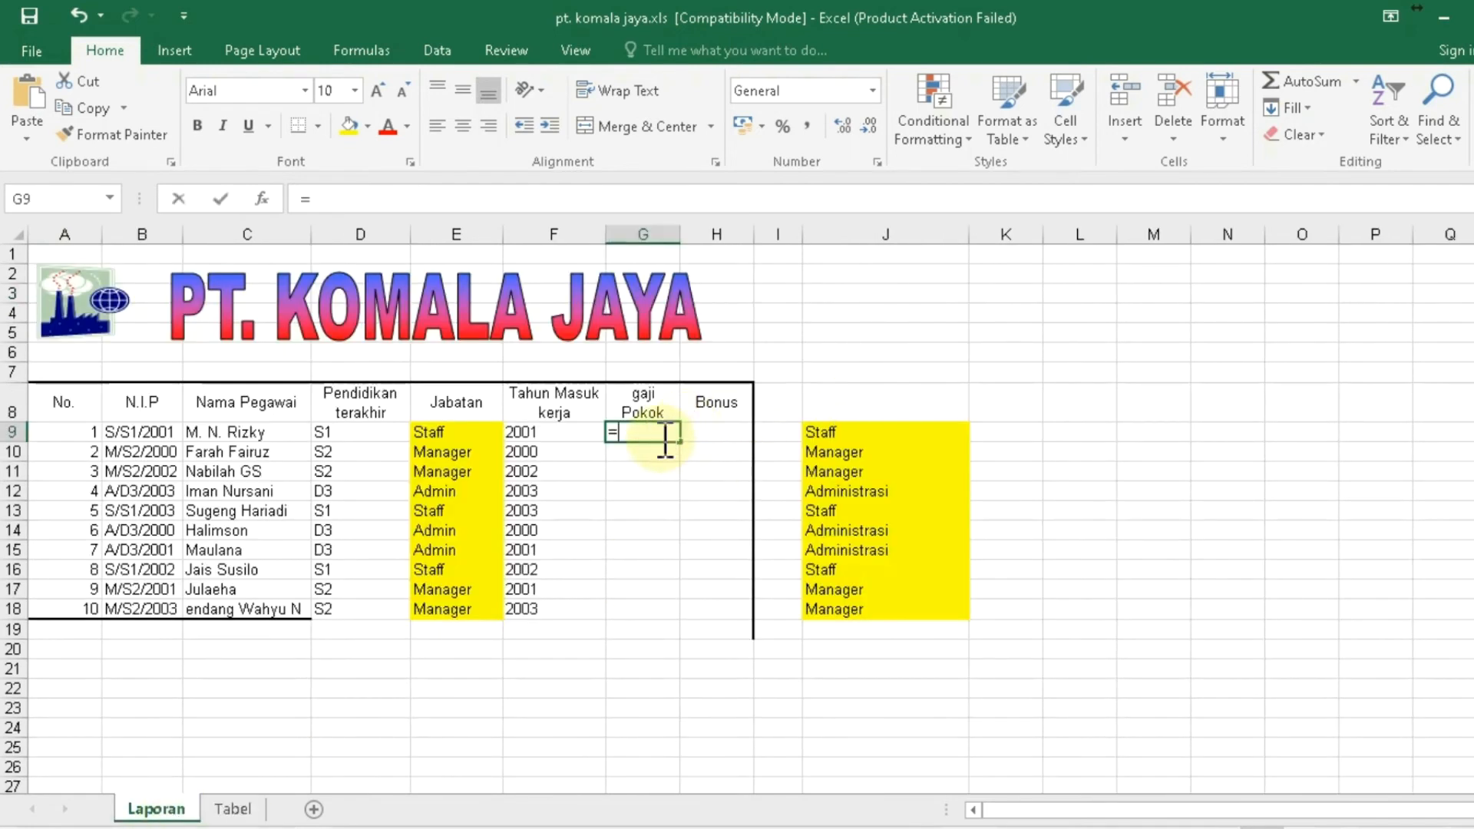
# - In G9, begin the formula =hlookup(mid(B9,3,2), to pull the education code from the N.I.P
pyautogui.write('=hlook')
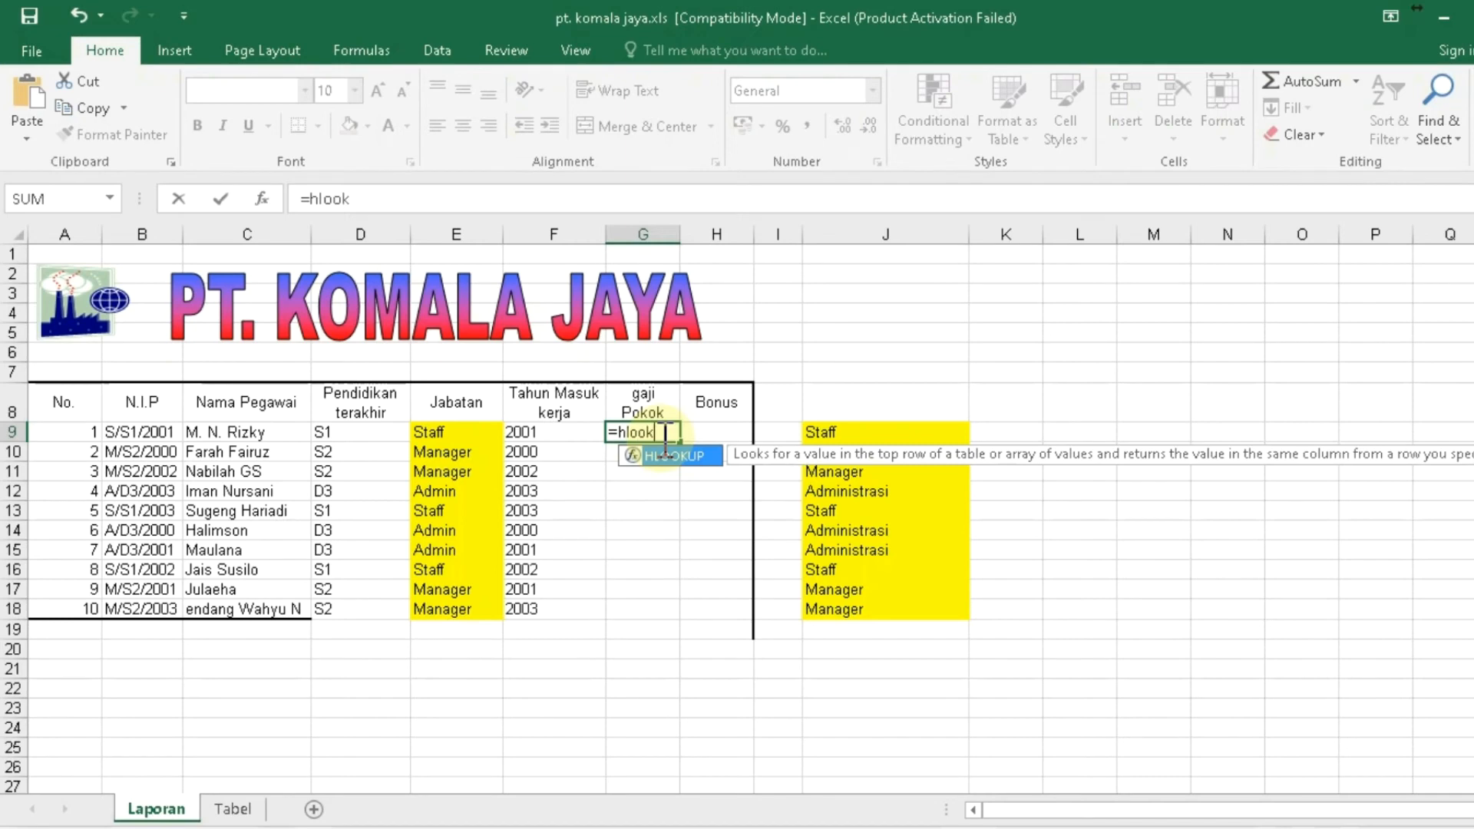
pyautogui.write('up(')
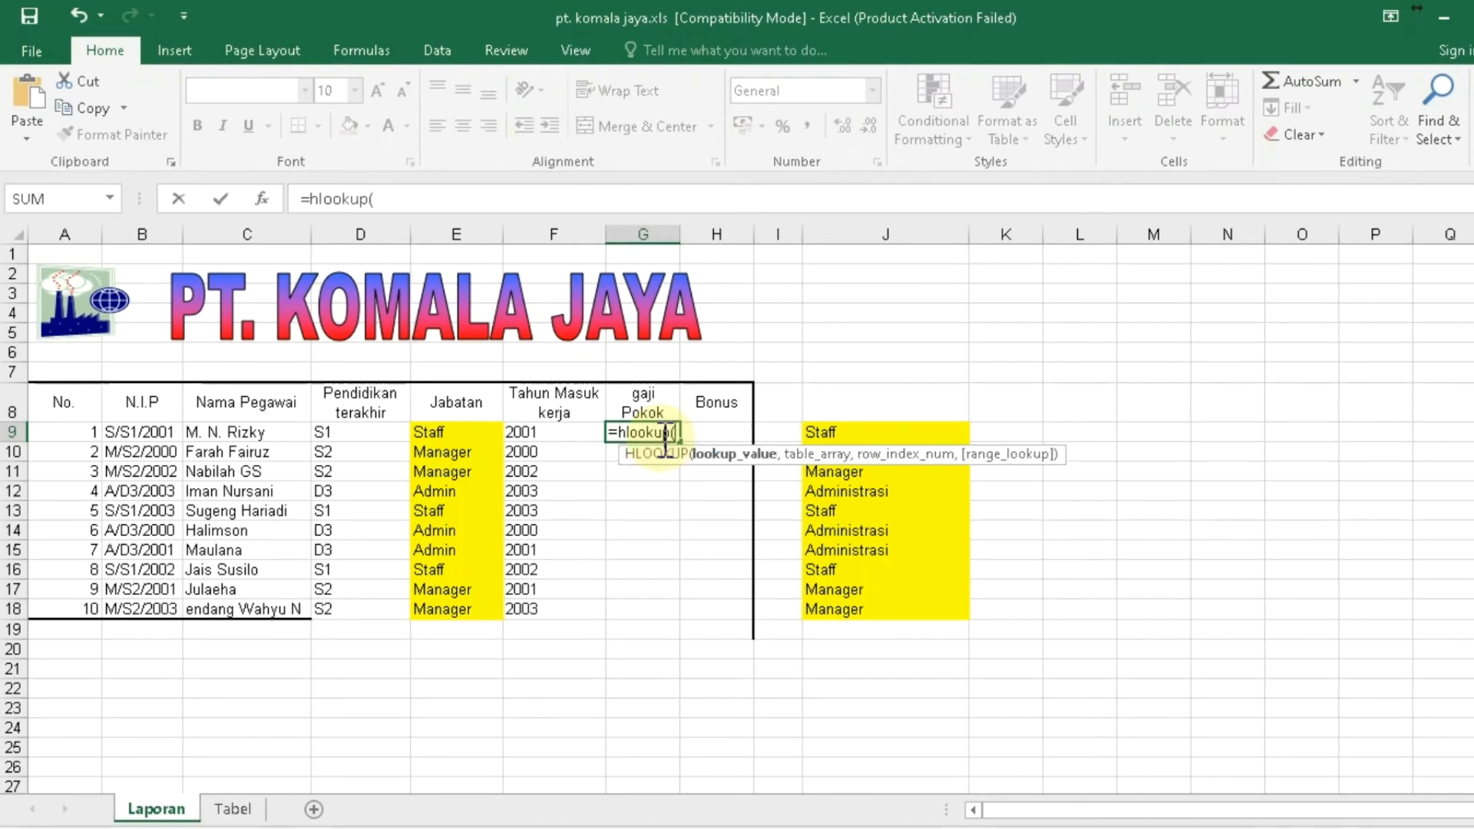
pyautogui.write('mid')
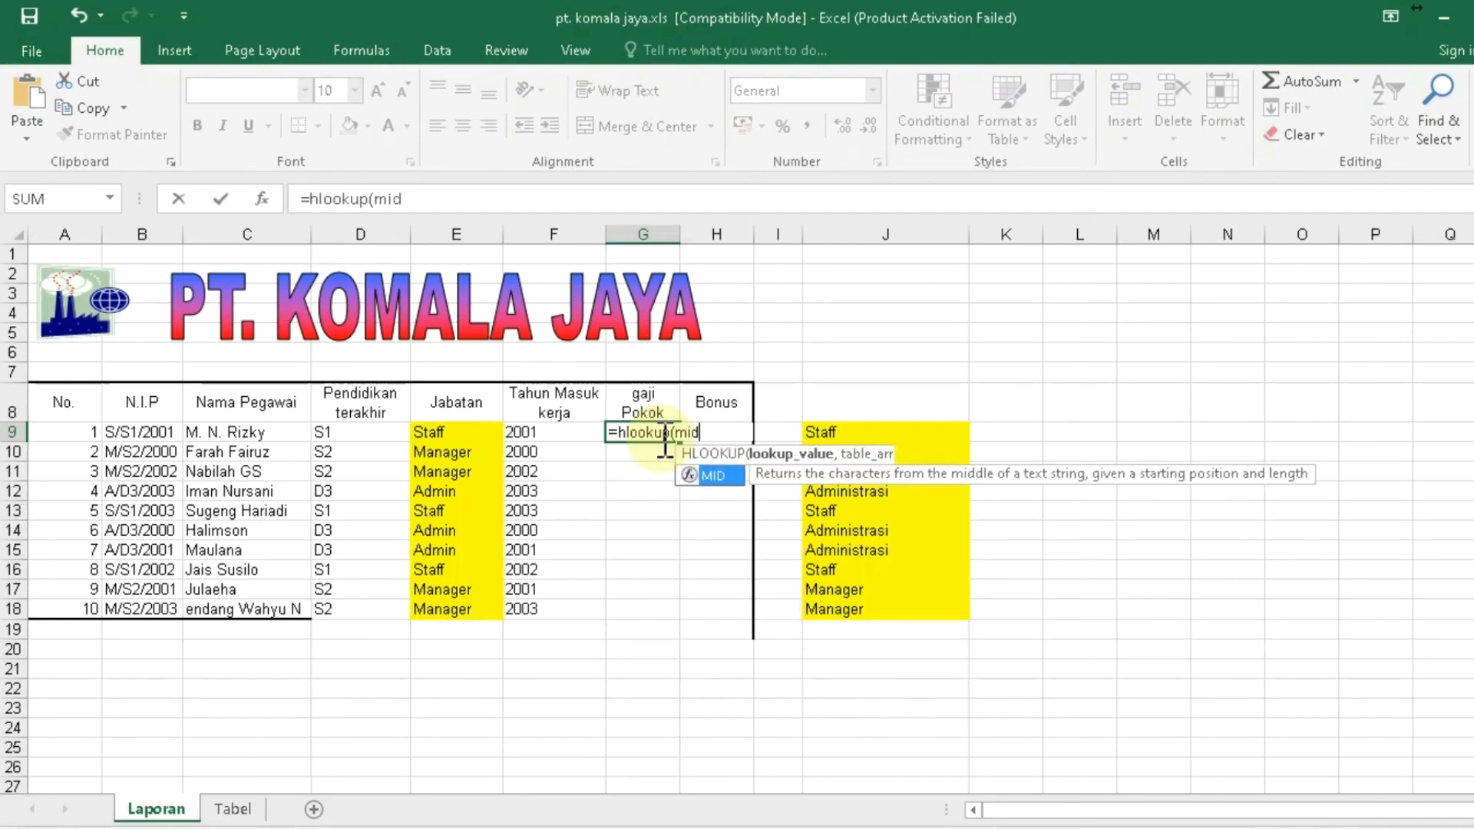
pyautogui.write('(')
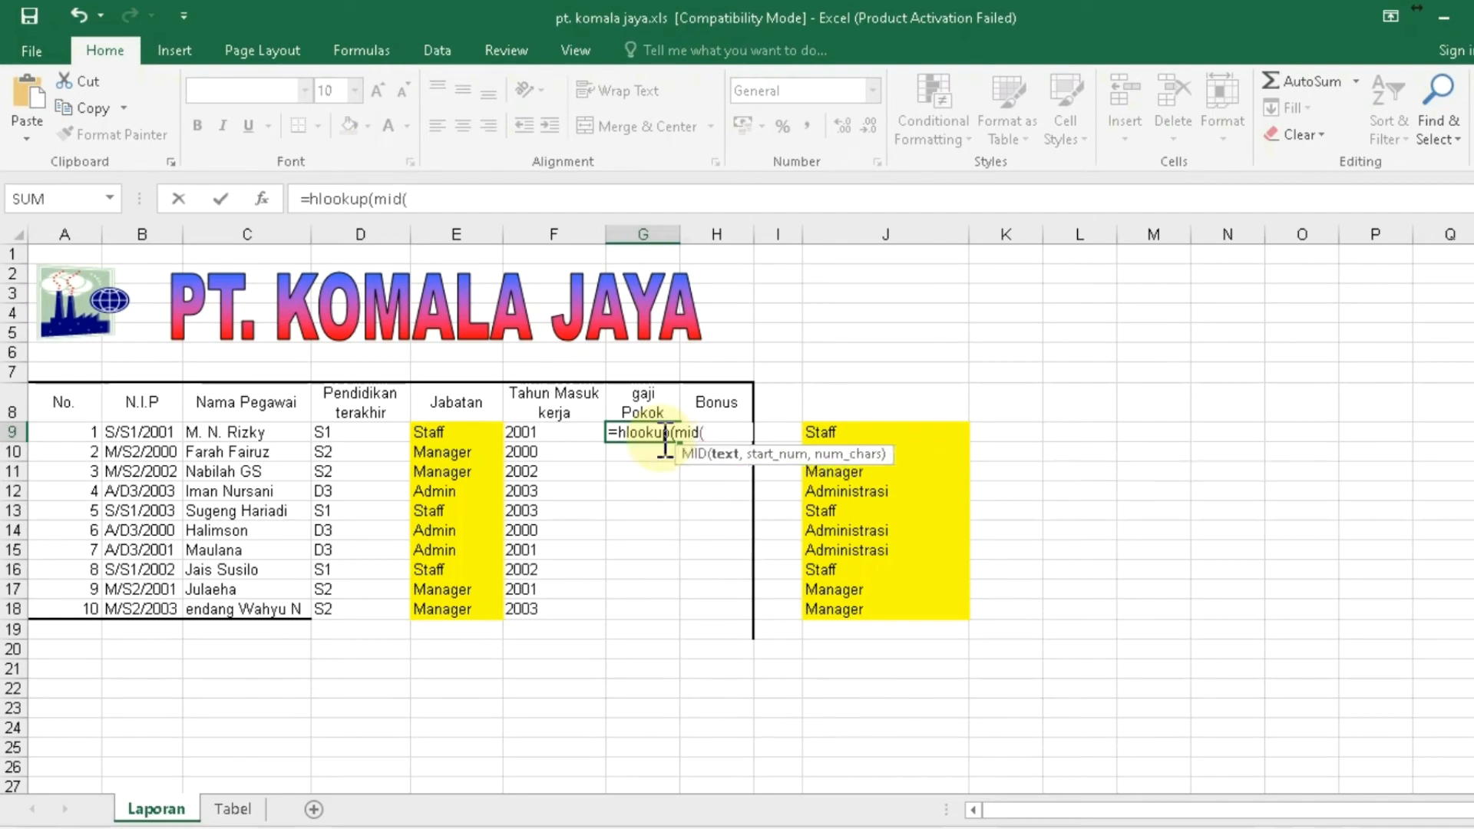
pyautogui.click(135, 433)
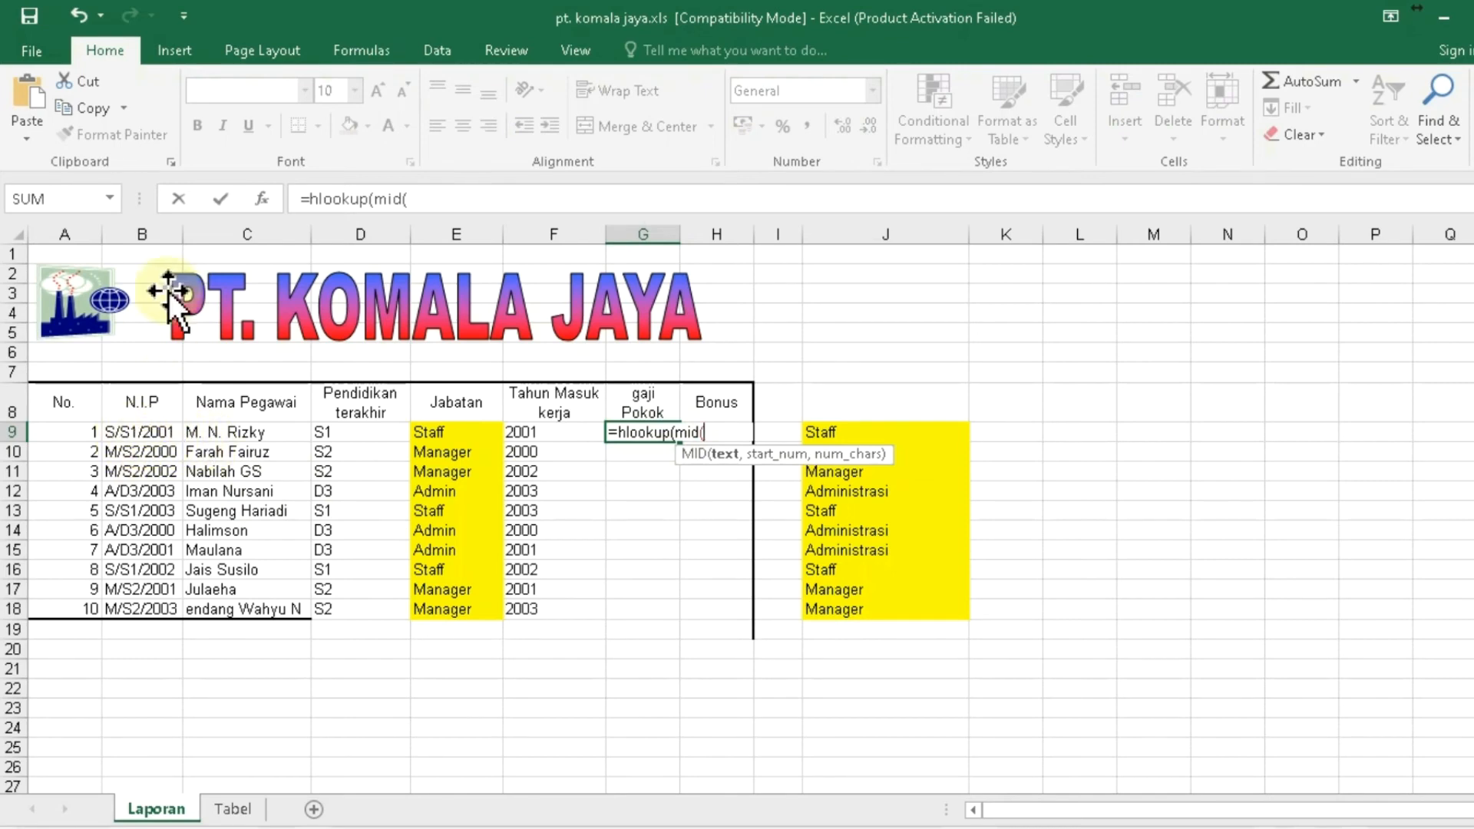
pyautogui.write(',')
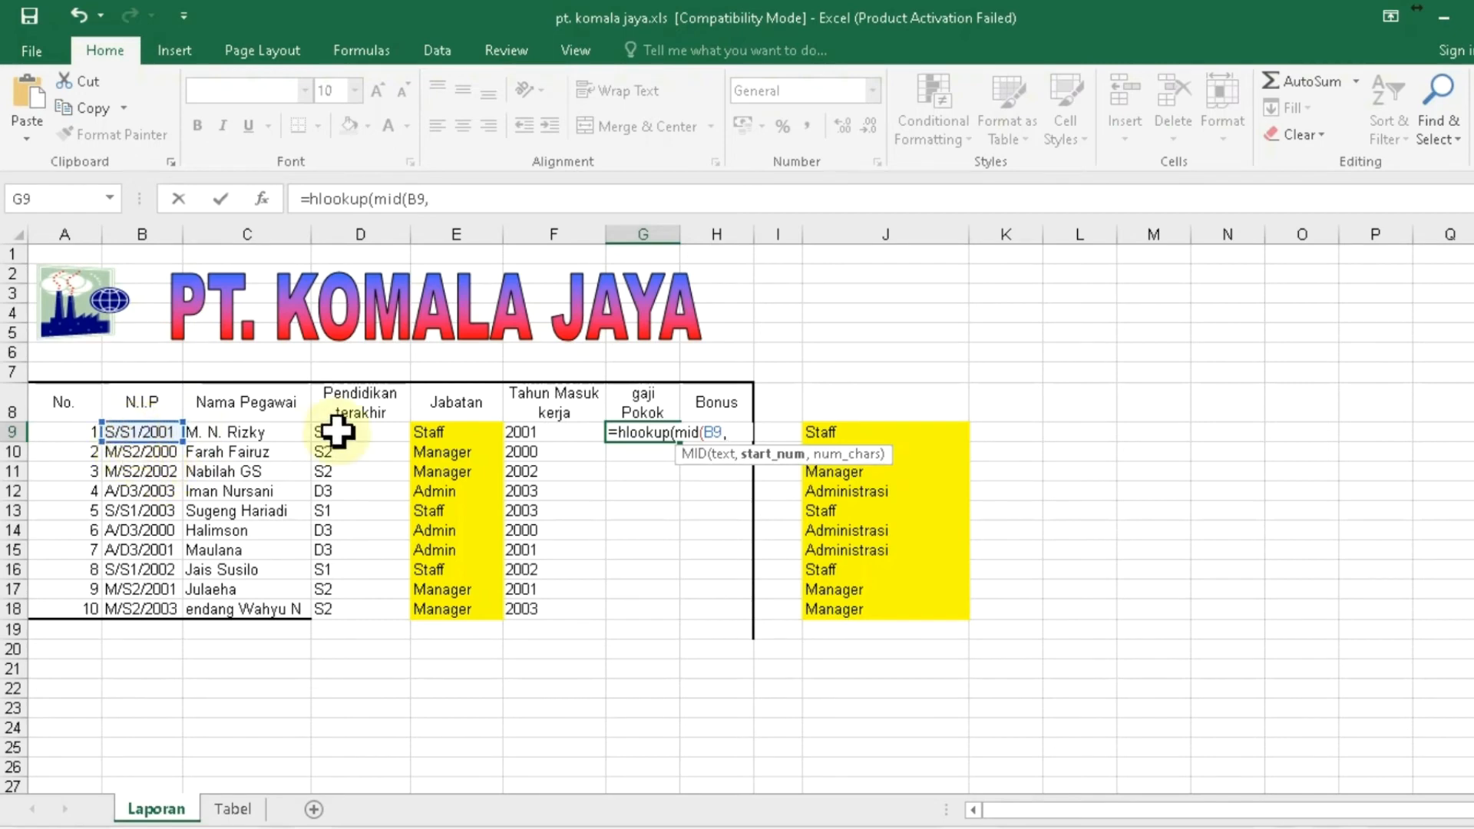
pyautogui.write('3')
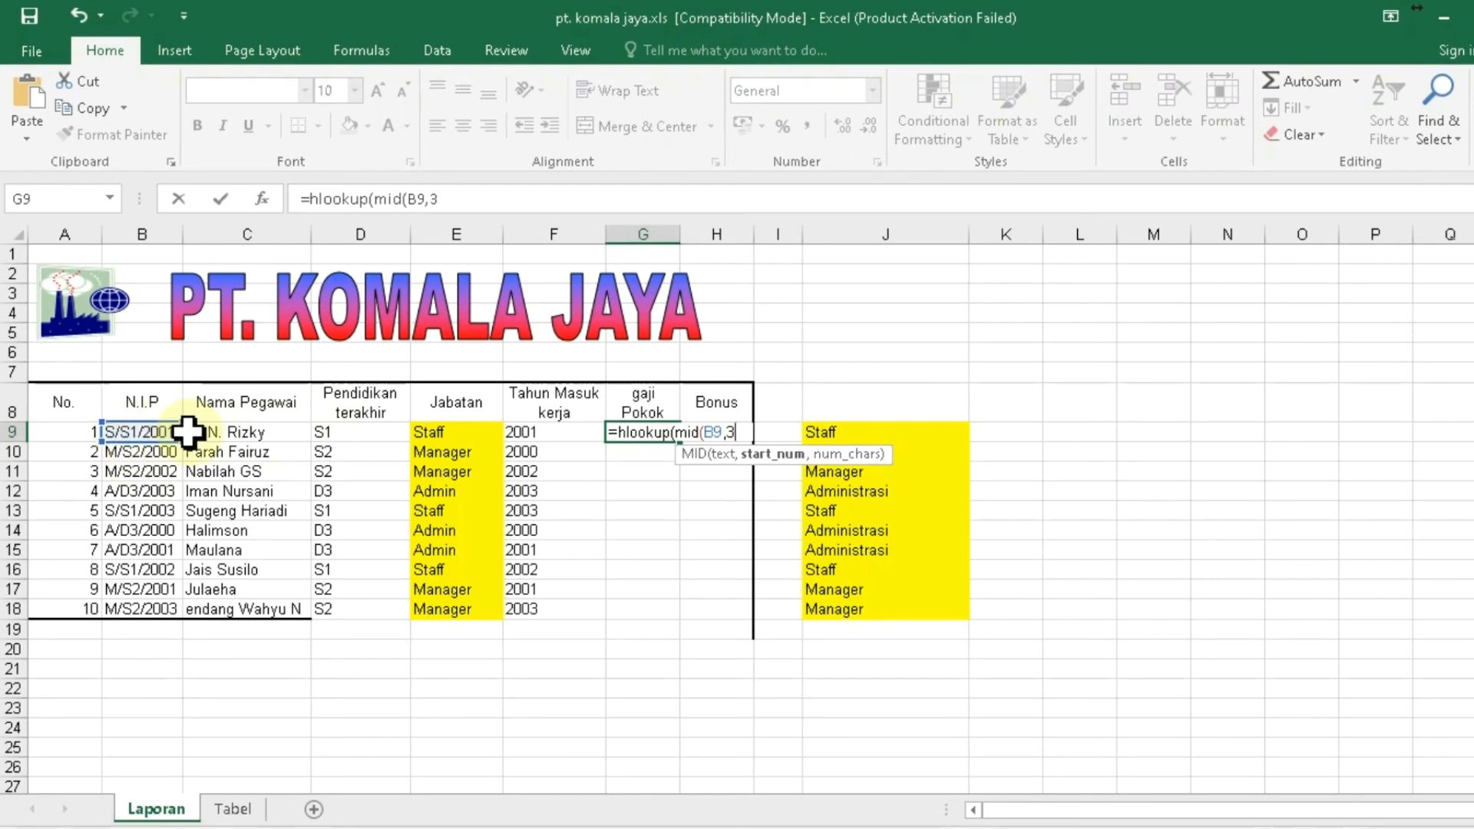
pyautogui.write(',')
pyautogui.write('2')
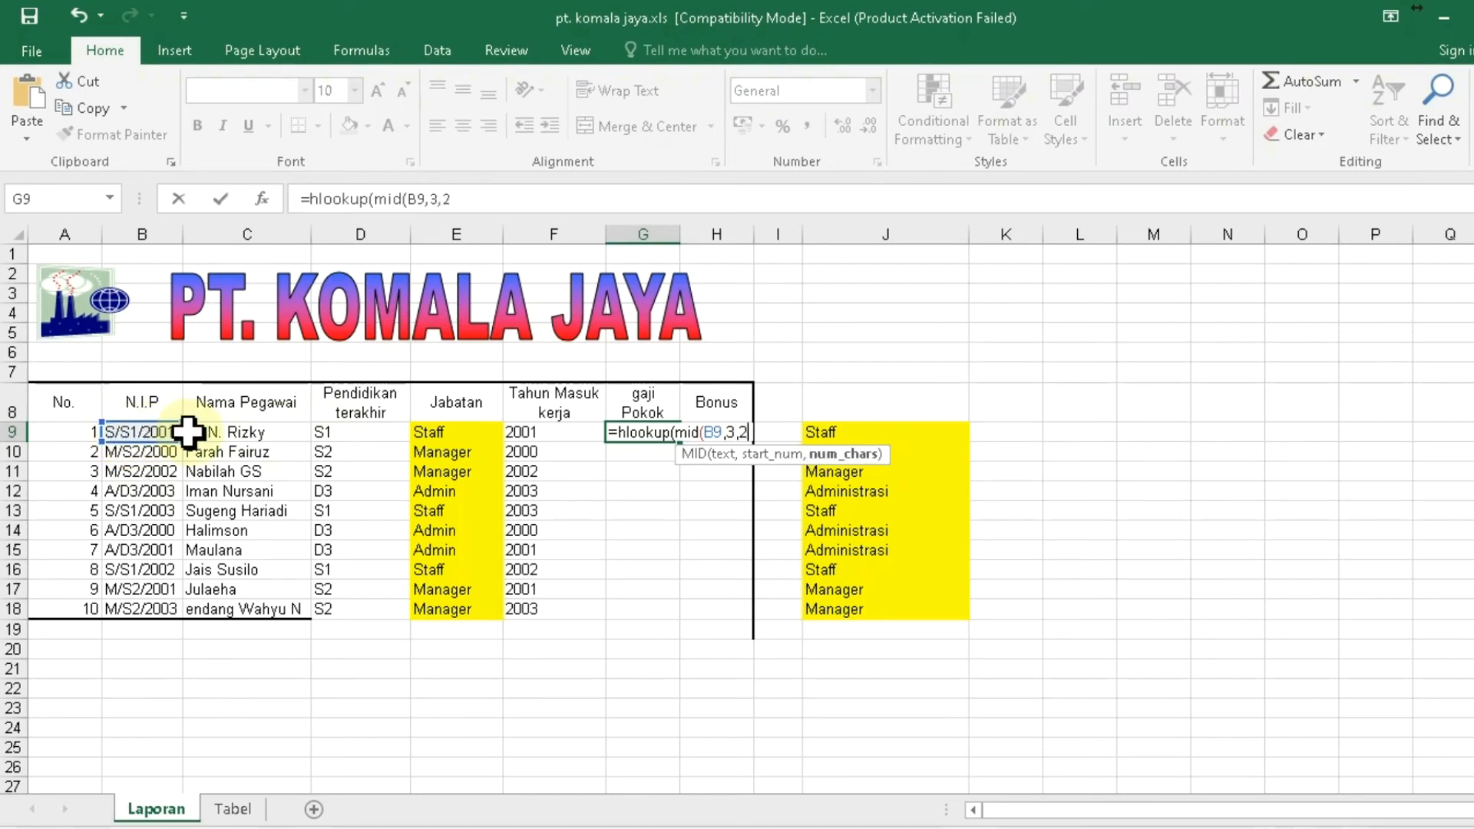
pyautogui.write('),')
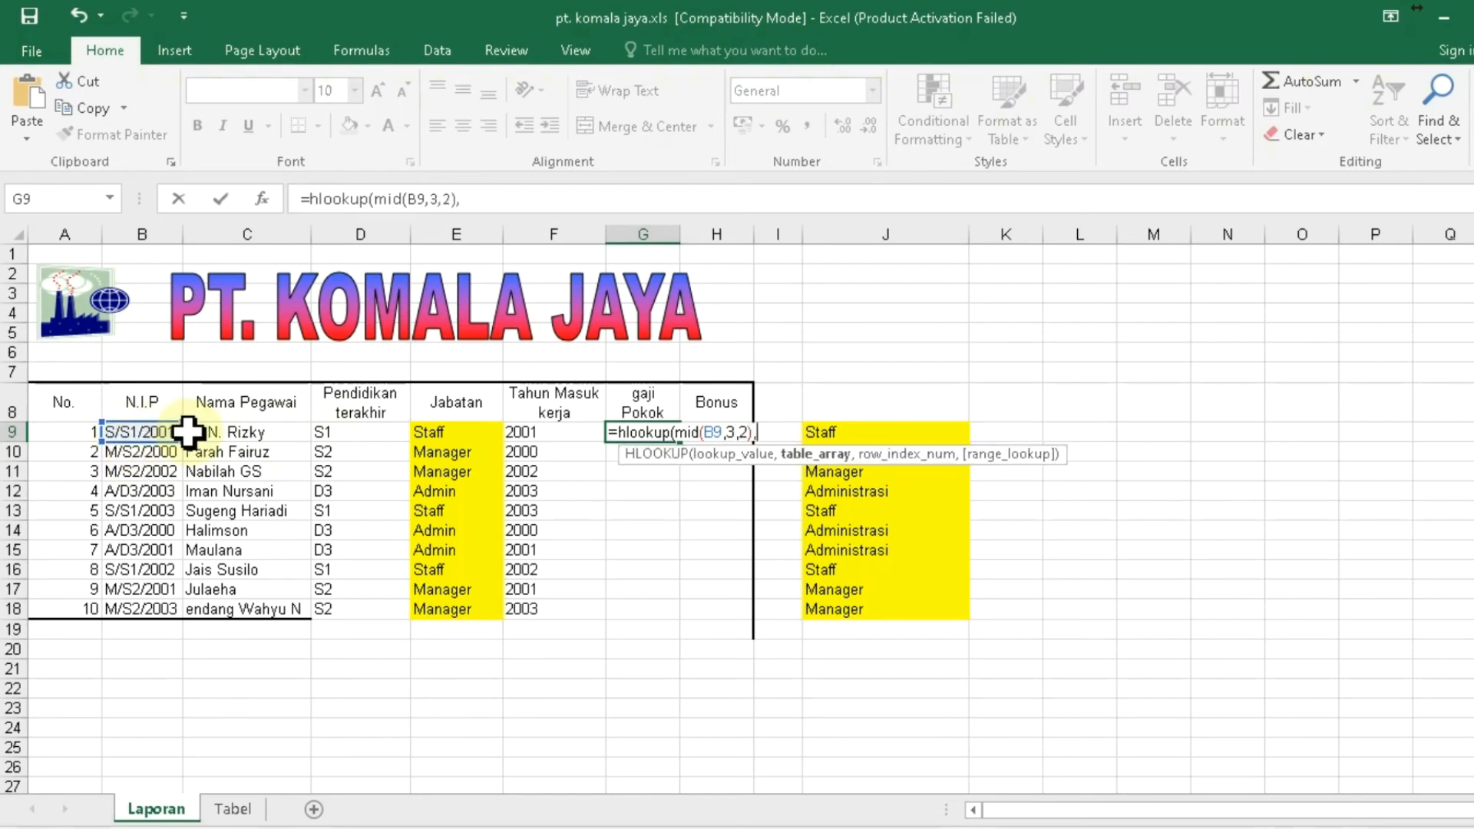
# - Finish G9's lookup with Tabel!$B$2:$D$5, row 2 and FALSE, so it shows 3000000
pyautogui.click(232, 809)
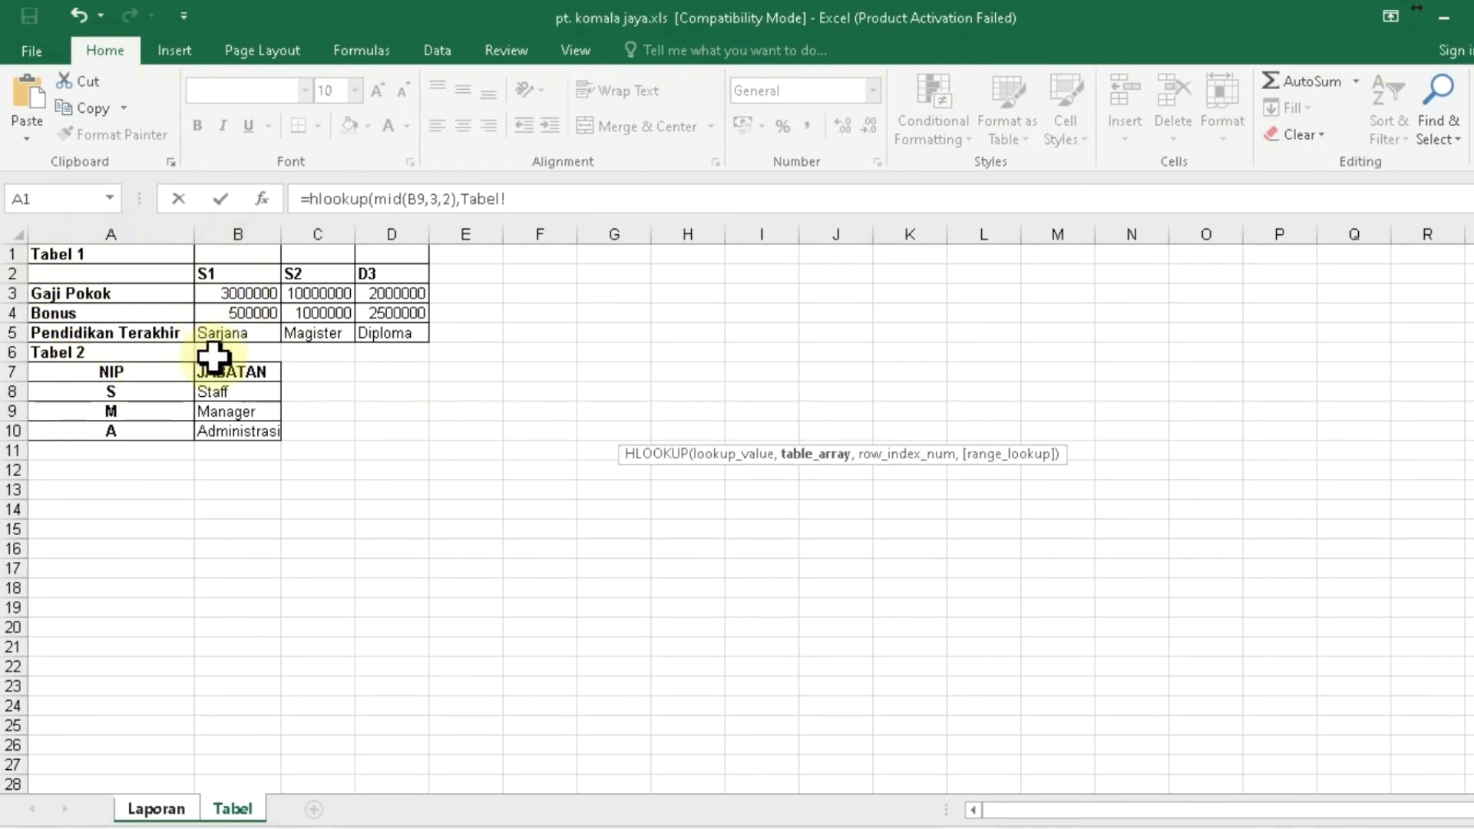
pyautogui.click(231, 275)
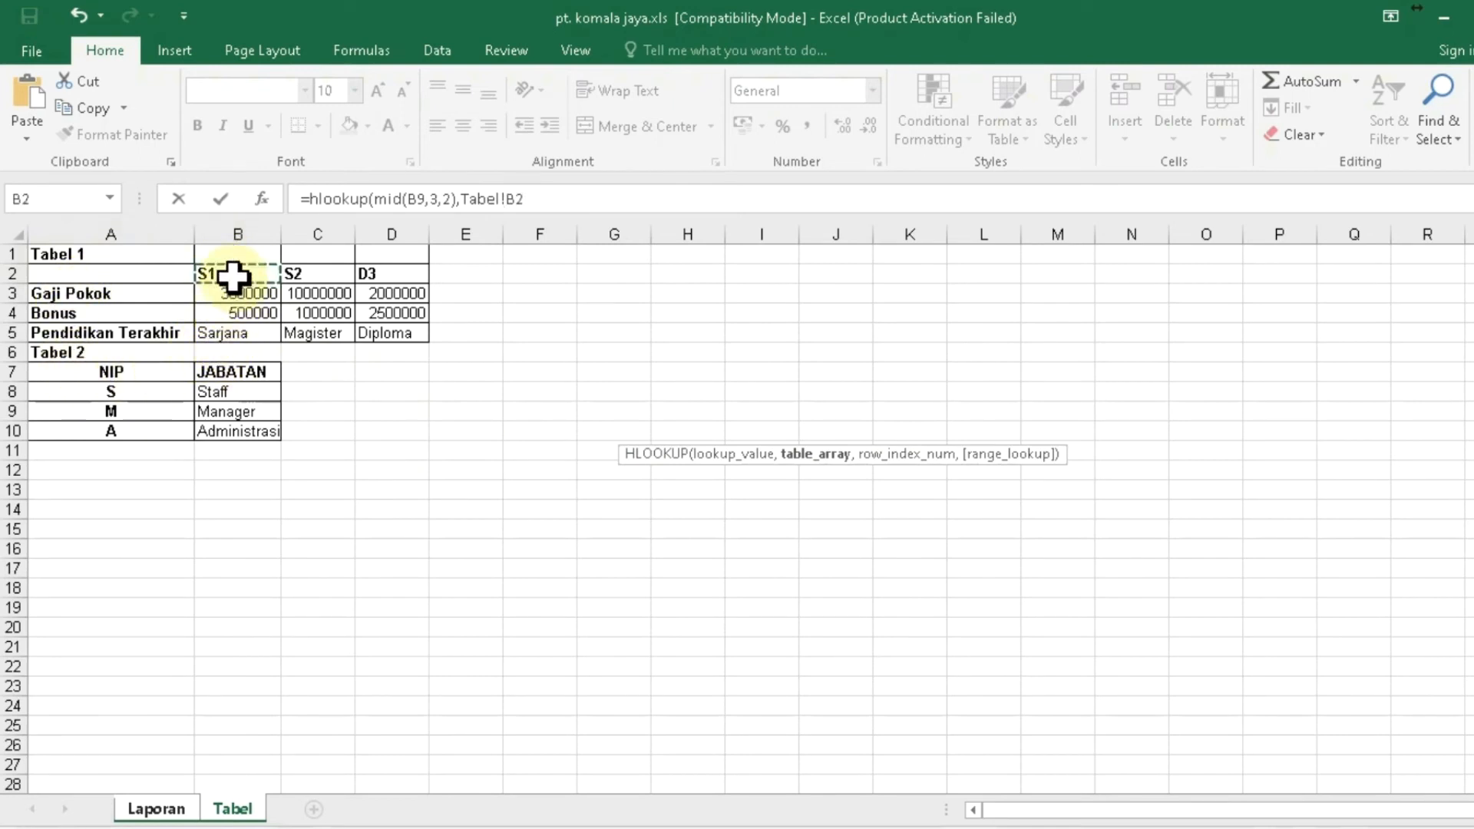
pyautogui.hotkey('shift', 'Down')
pyautogui.hotkey('shift', 'Down')
pyautogui.hotkey('shift', 'Down')
pyautogui.hotkey('shift', 'Right')
pyautogui.hotkey('shift', 'Right')
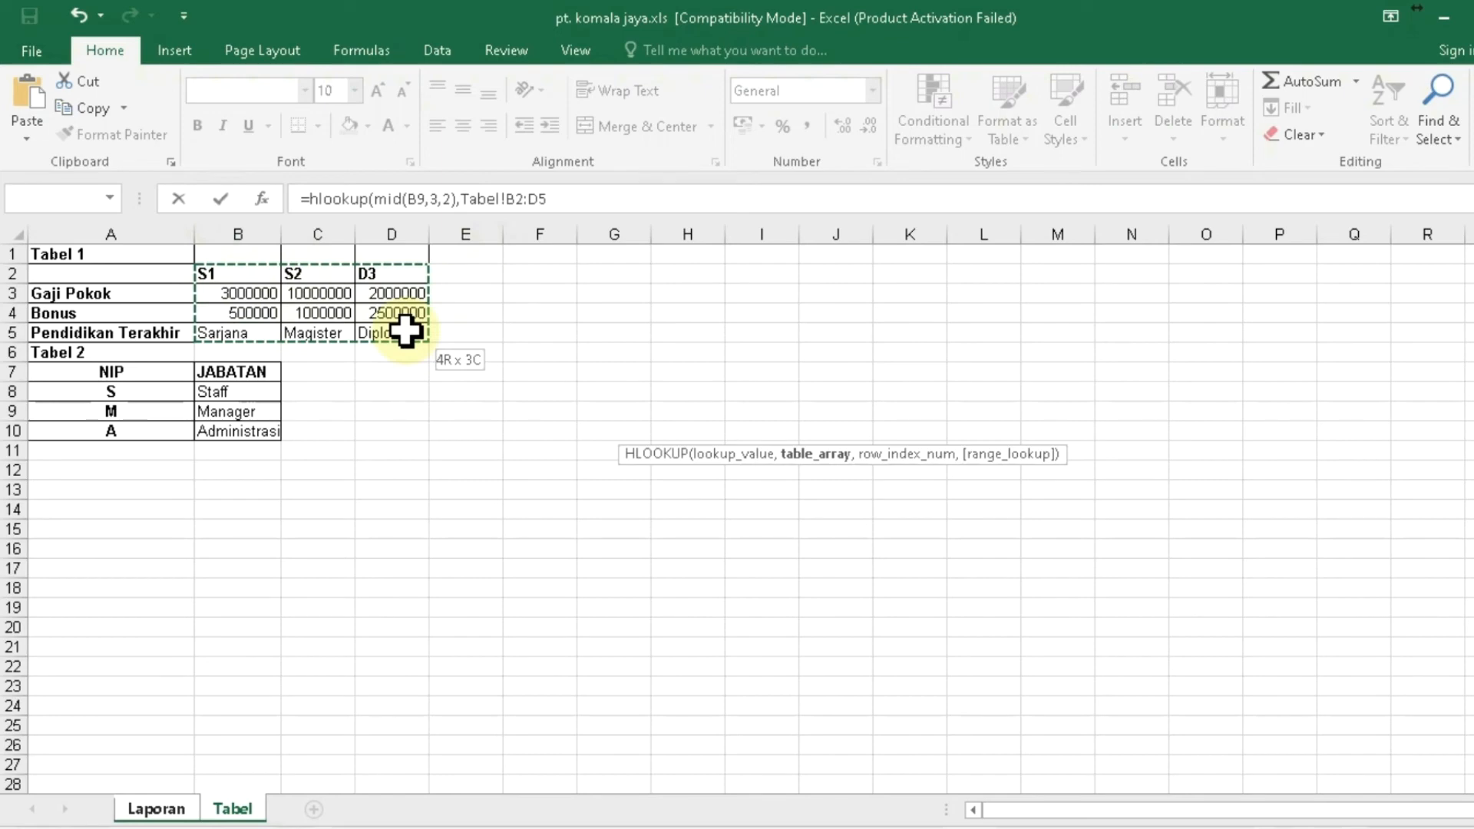
pyautogui.press('F4')
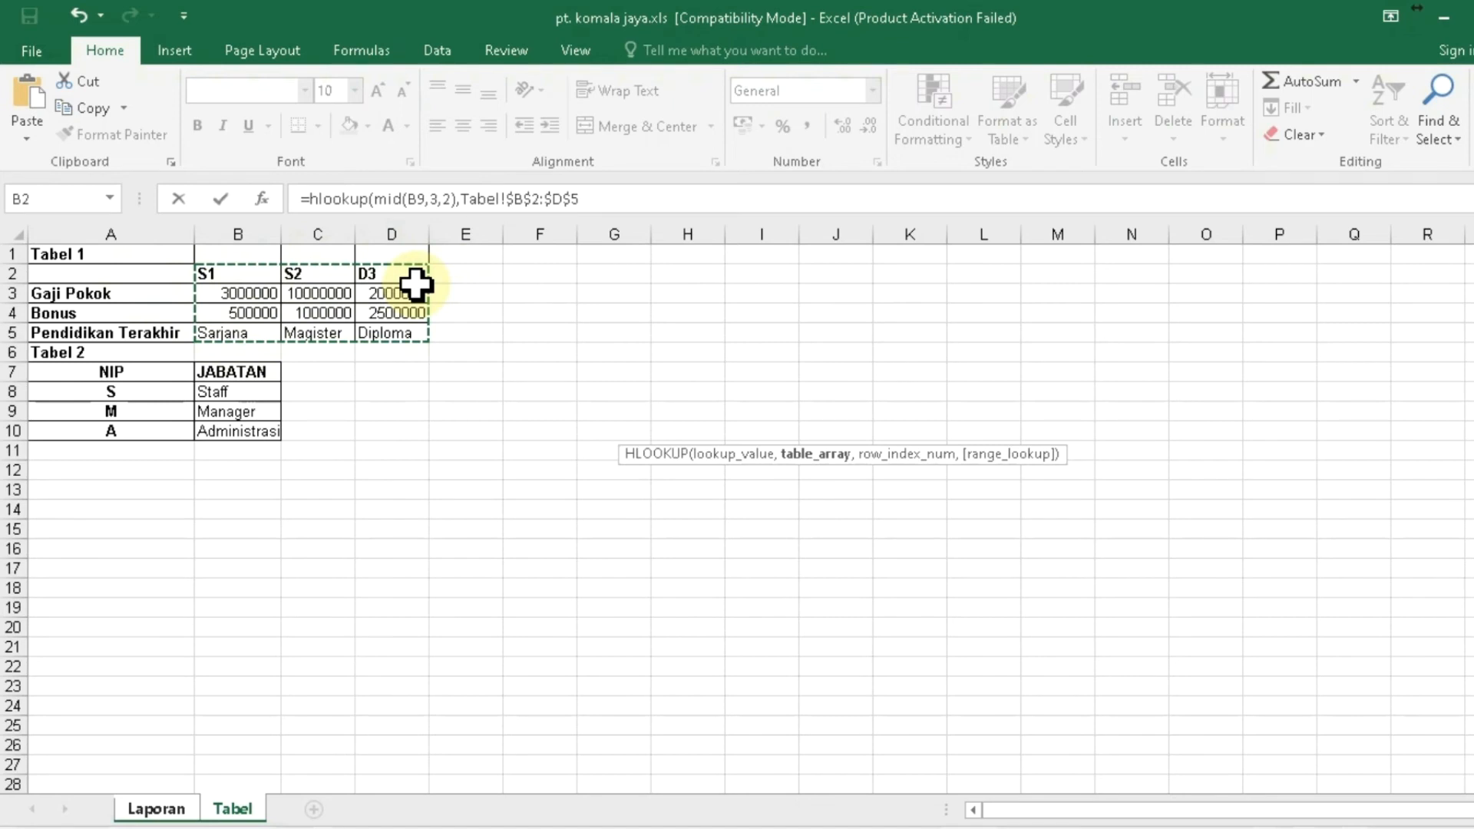
pyautogui.write(',2')
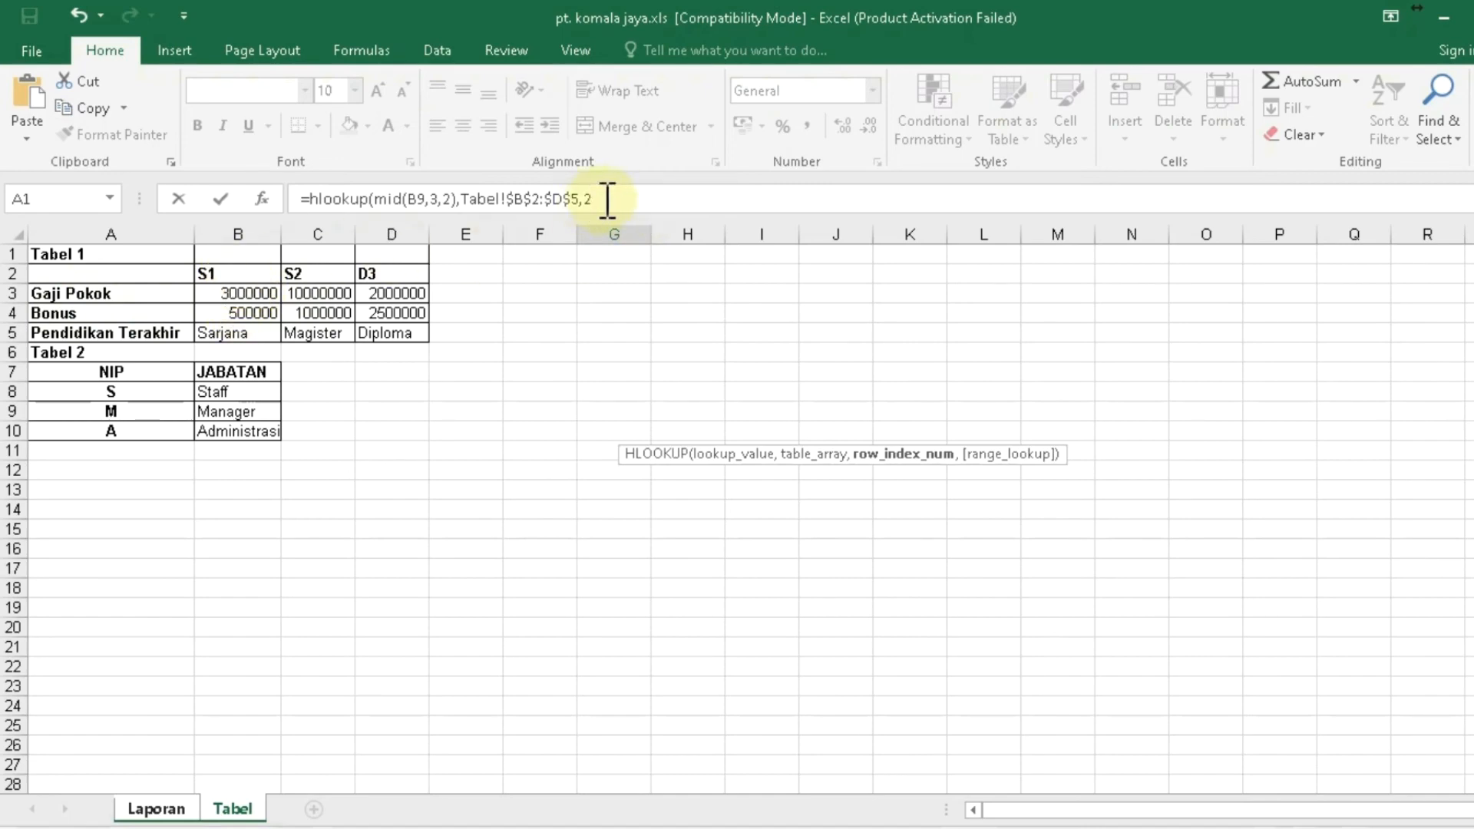
pyautogui.write(',false)')
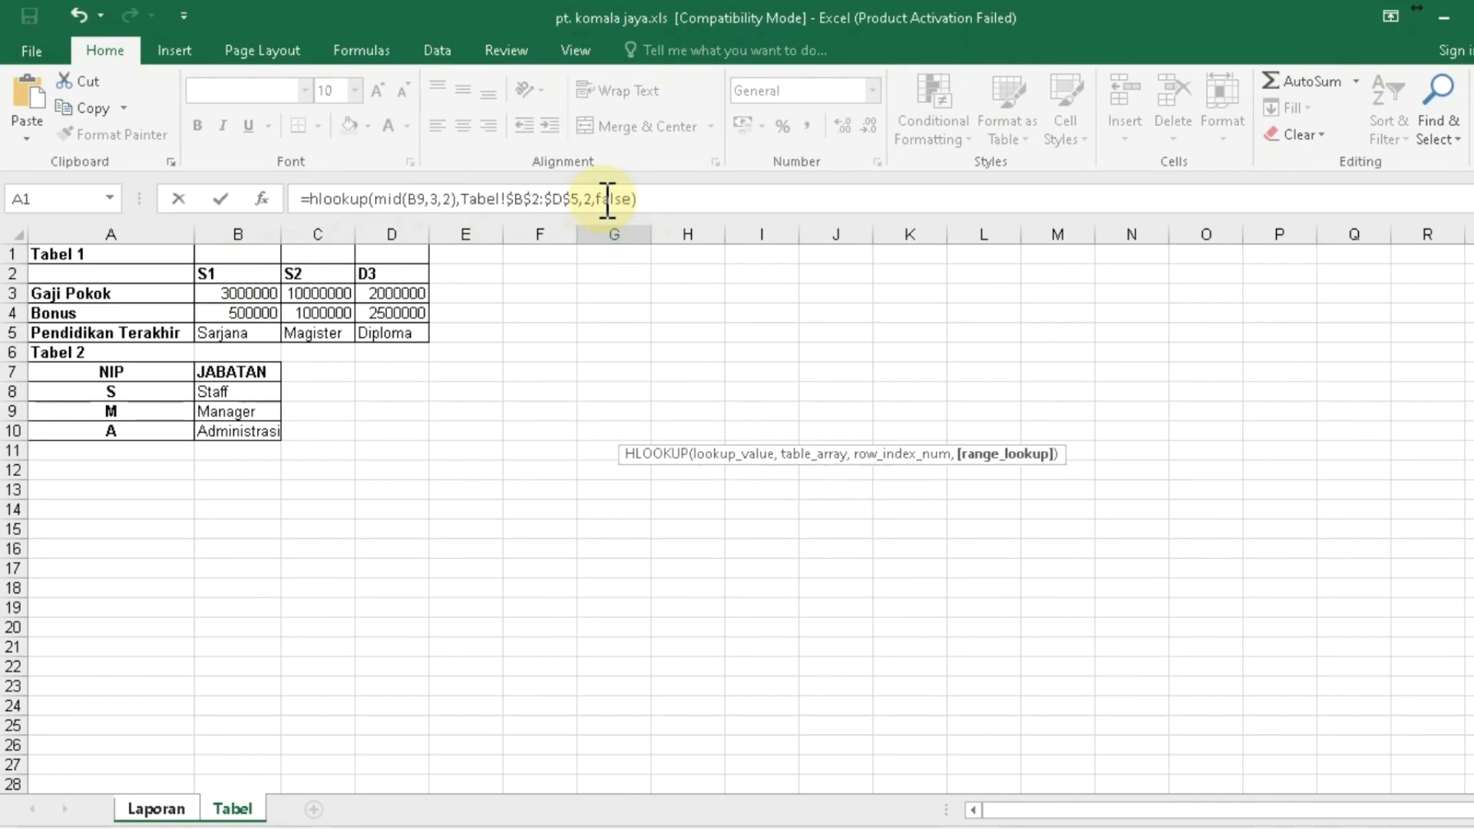
pyautogui.press('Return')
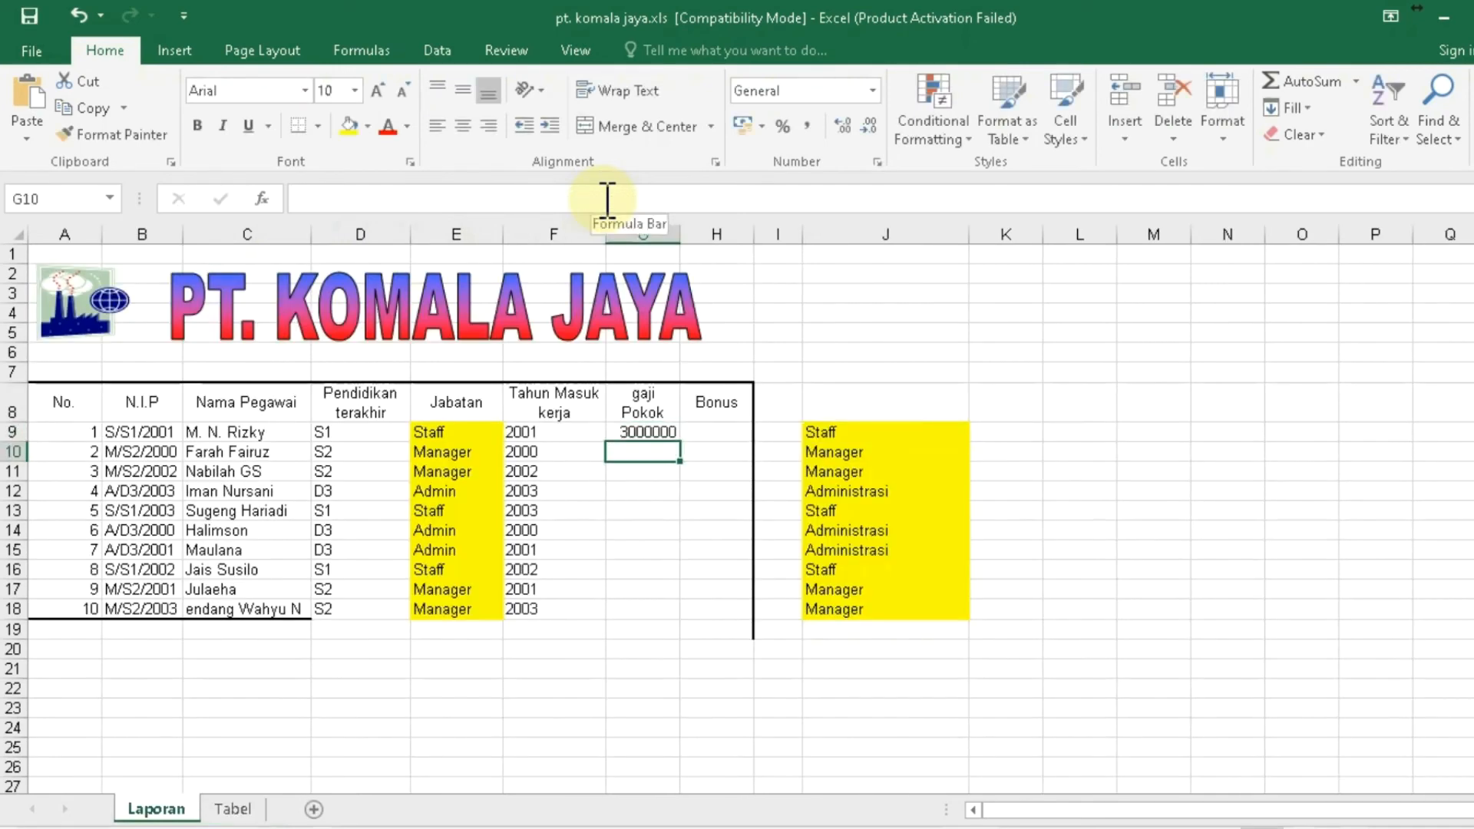
# - Copy G9's HLOOKUP formula into G10:G18, giving 3000000, 10000000 or 2000000 per employee
pyautogui.press('Up')
pyautogui.hotkey('ctrl', 'c')
pyautogui.hotkey('shift', 'Down')
pyautogui.hotkey('shift', 'Down')
pyautogui.hotkey('shift', 'Down')
pyautogui.hotkey('shift', 'Down')
pyautogui.hotkey('shift', 'Down')
pyautogui.hotkey('shift', 'Down')
pyautogui.hotkey('shift', 'Down')
pyautogui.hotkey('shift', 'Down')
pyautogui.hotkey('shift', 'Down')
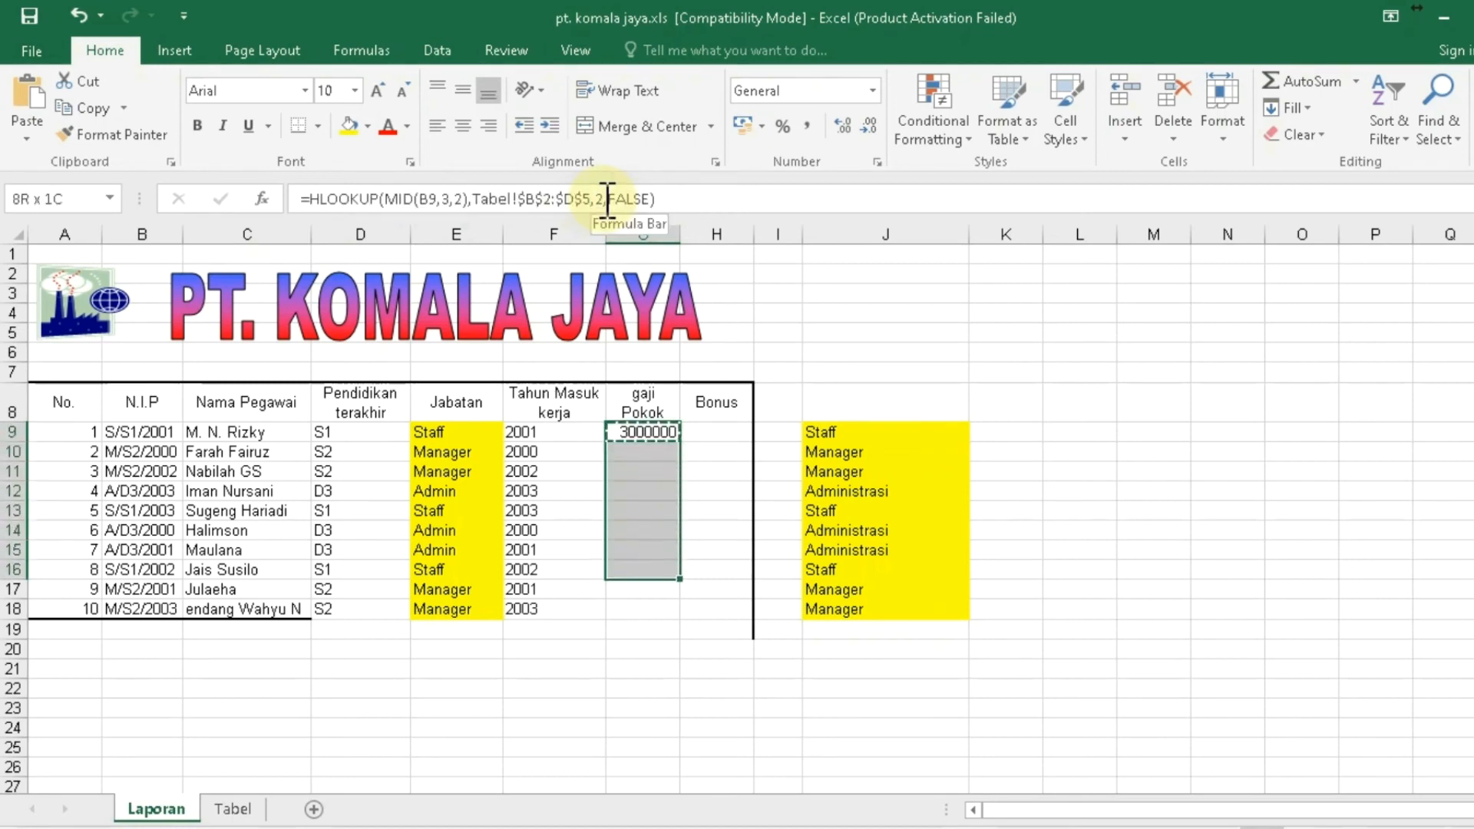
pyautogui.hotkey('ctrl', 'v')
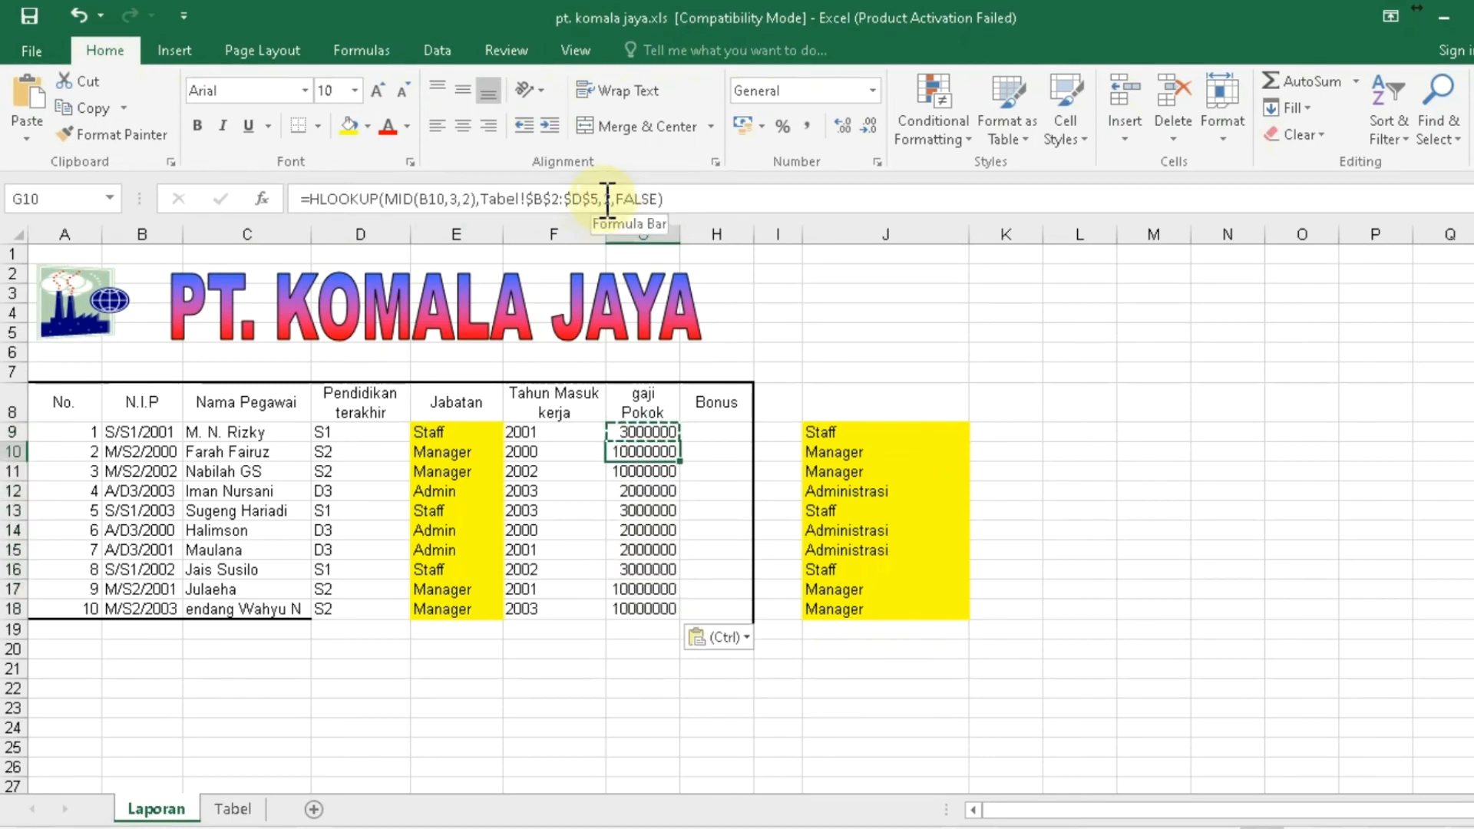
pyautogui.press('Escape')
pyautogui.press('Up')
pyautogui.press('Down')
pyautogui.press('Right')
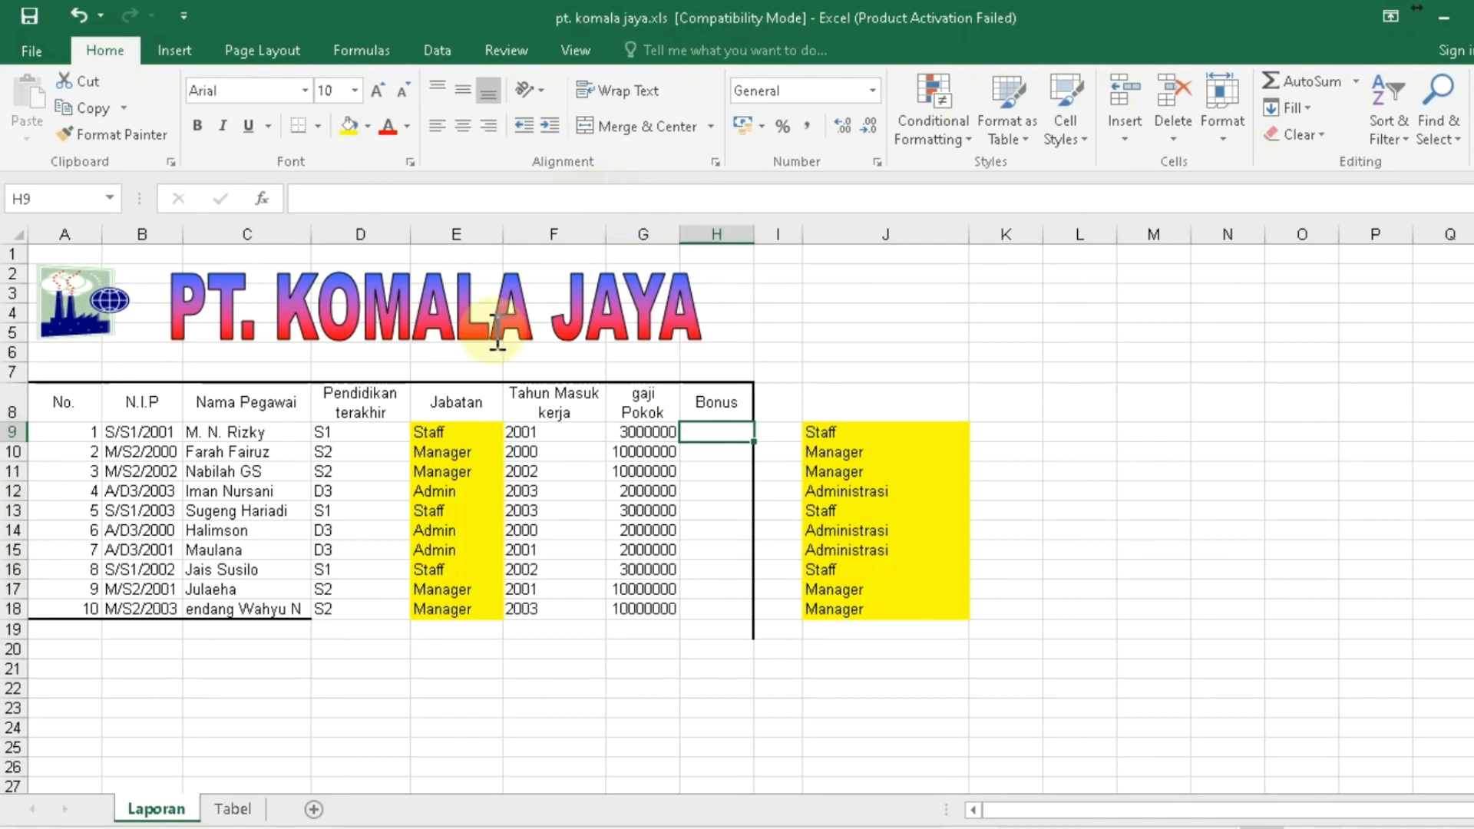
# - Check the Tabel 1 bonus amounts: S1 500000, S2 1000000, D3 2500000
pyautogui.click(233, 808)
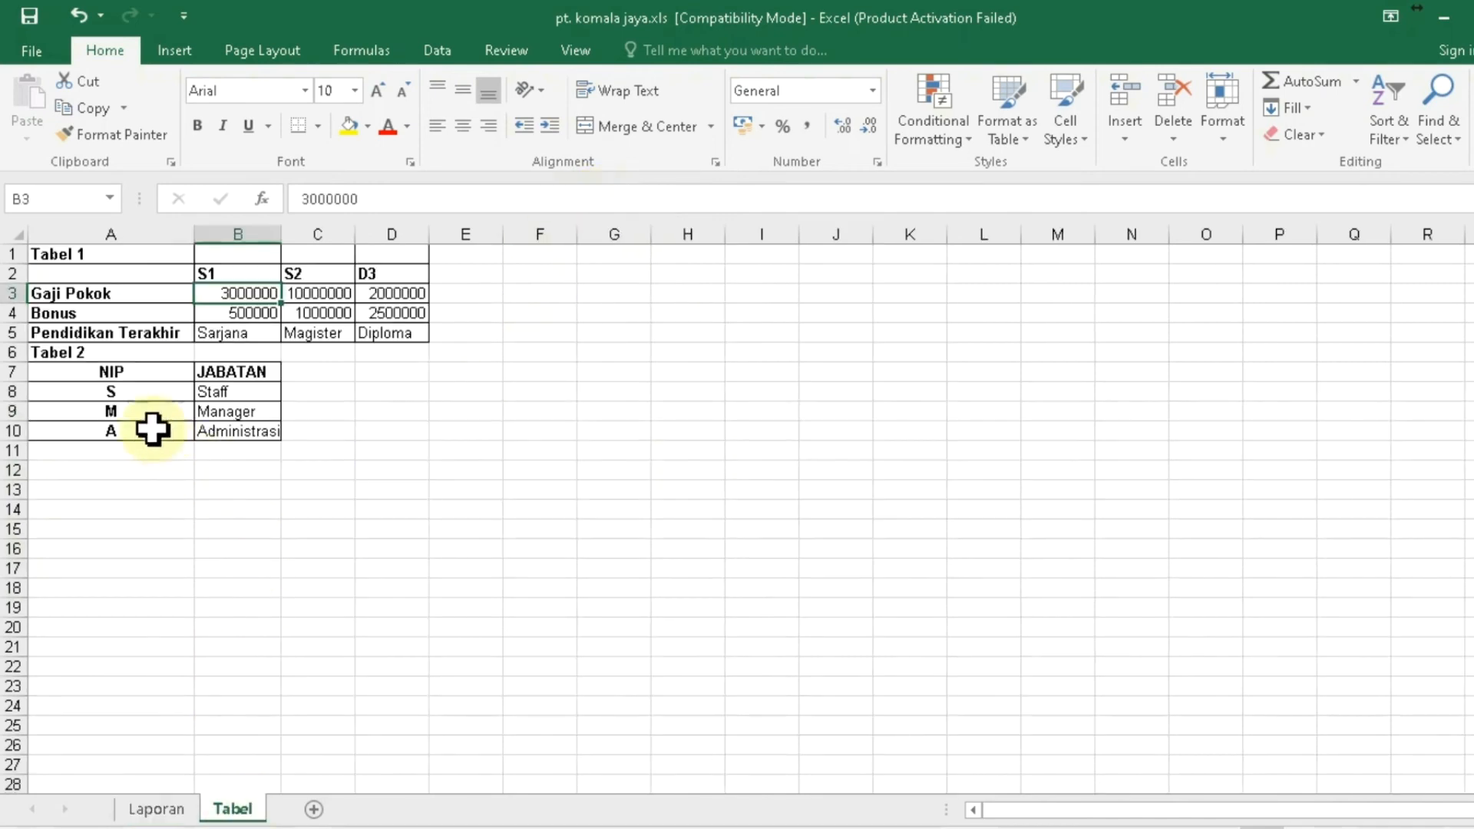
pyautogui.click(76, 313)
pyautogui.press('Right')
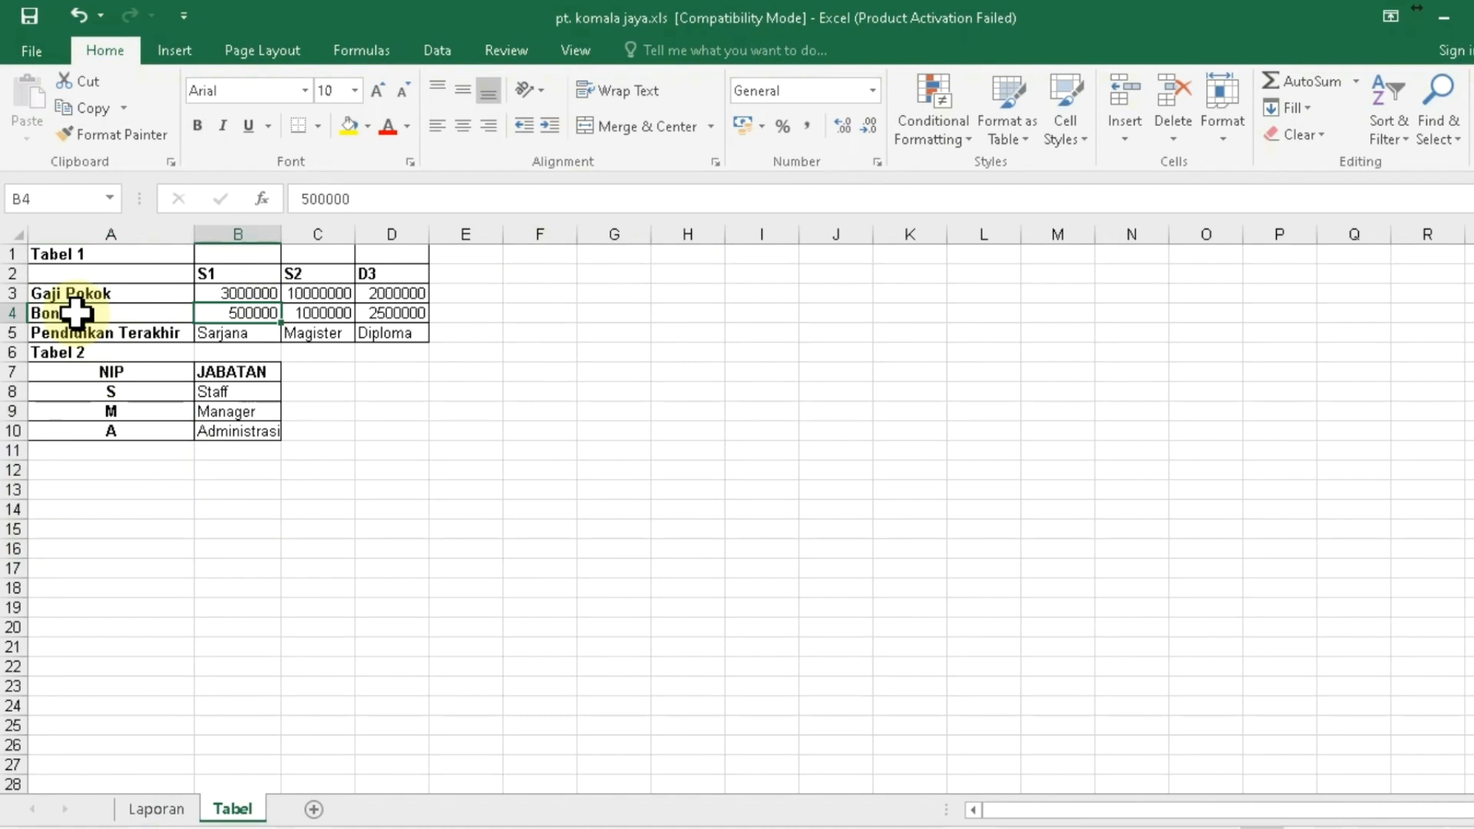
pyautogui.press('Right')
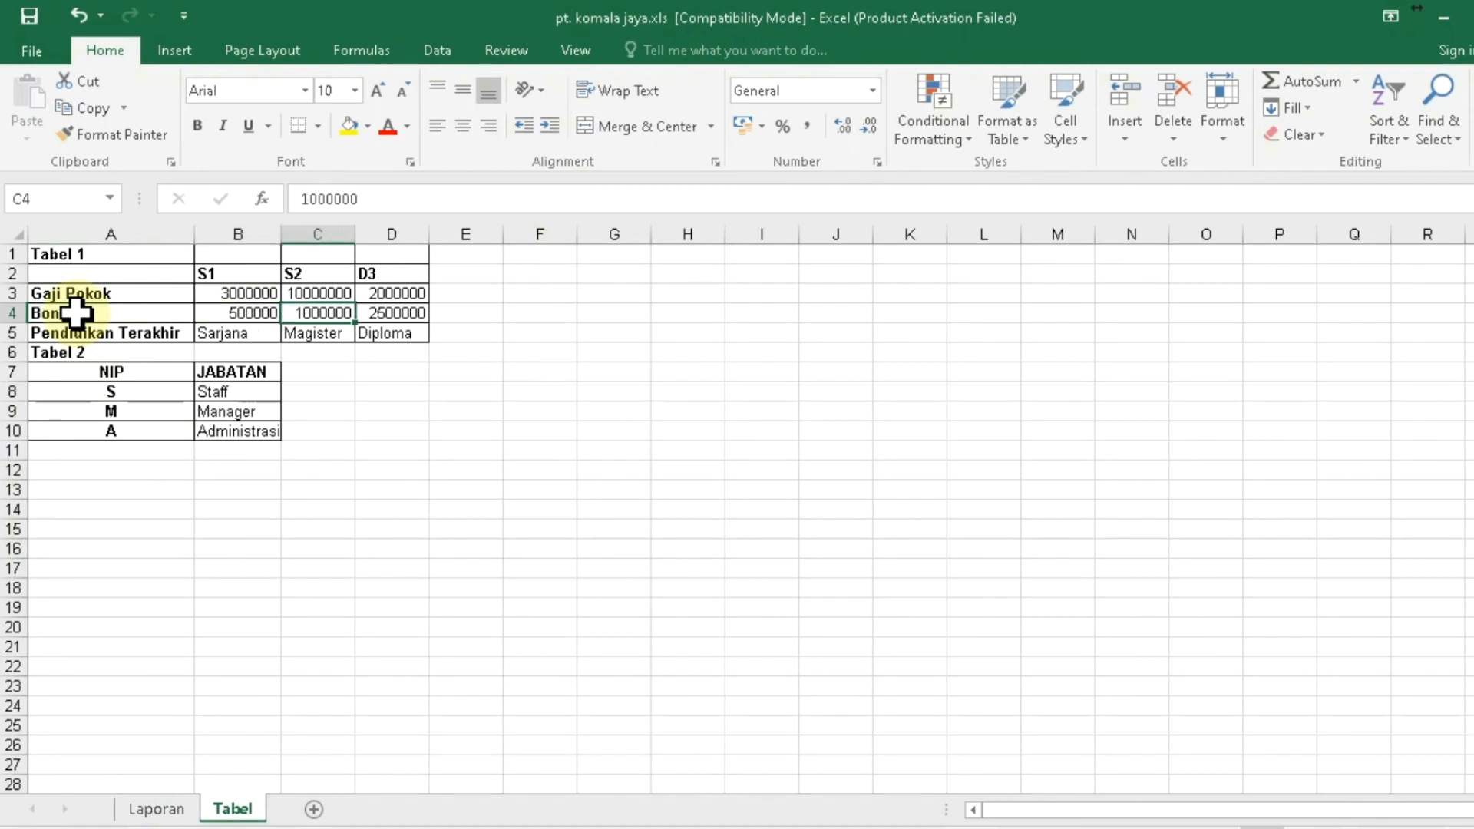
pyautogui.press('Right')
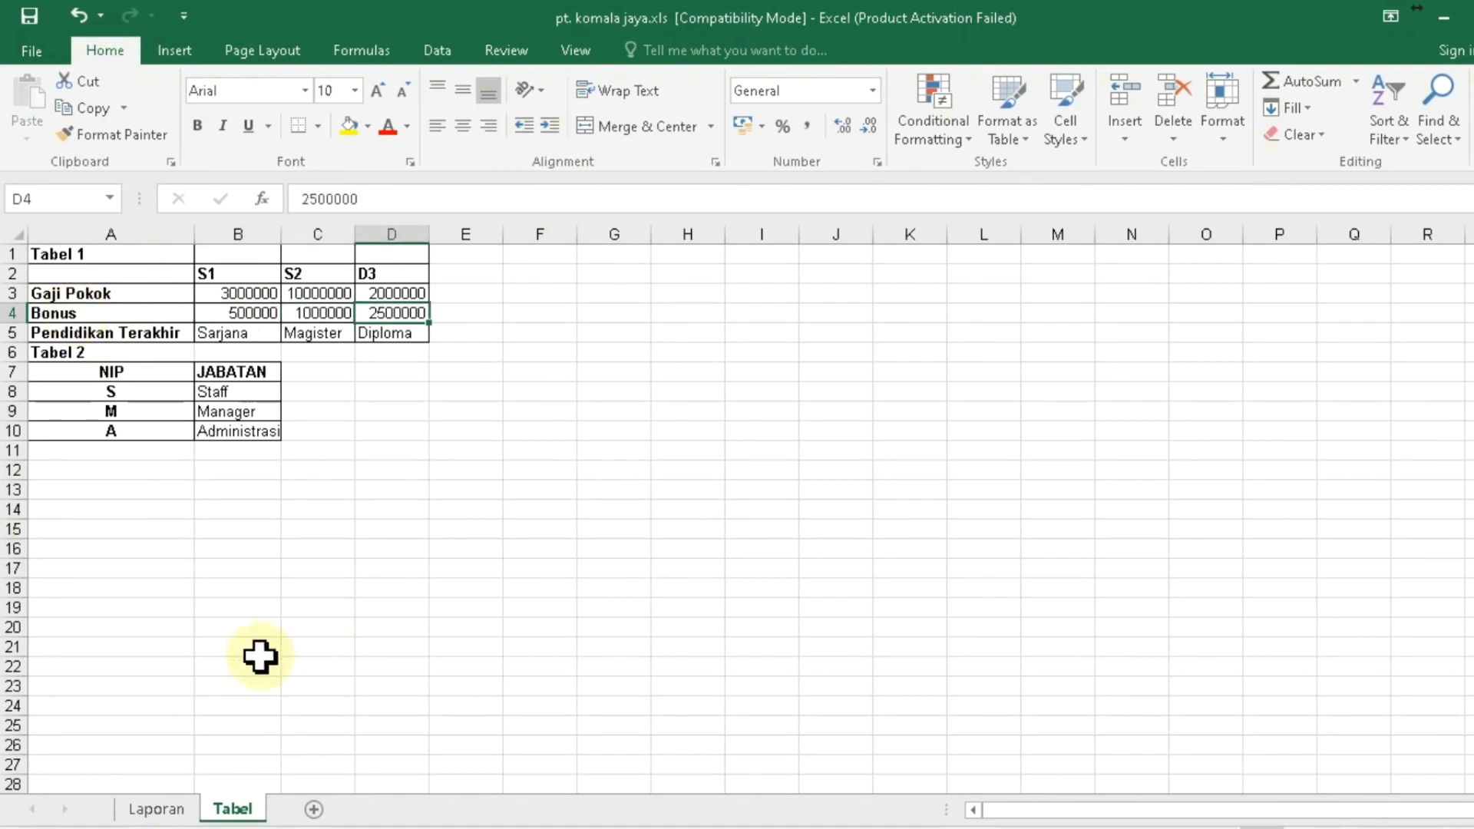
# - Back on Laporan, start typing the HLOOKUP Bonus formula in cell H9
pyautogui.click(166, 814)
pyautogui.click(735, 435)
pyautogui.write('=')
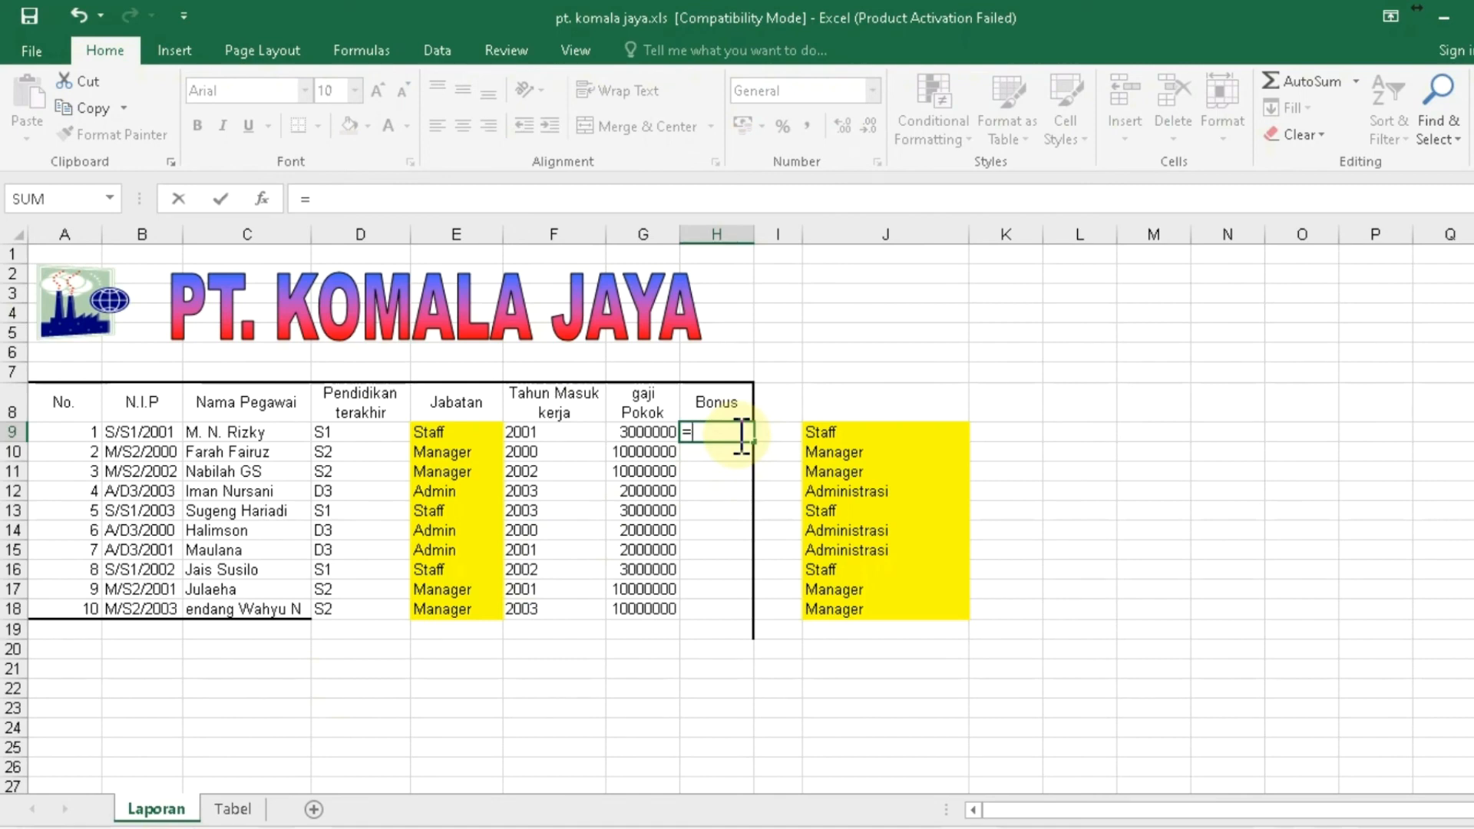
pyautogui.write('hlook')
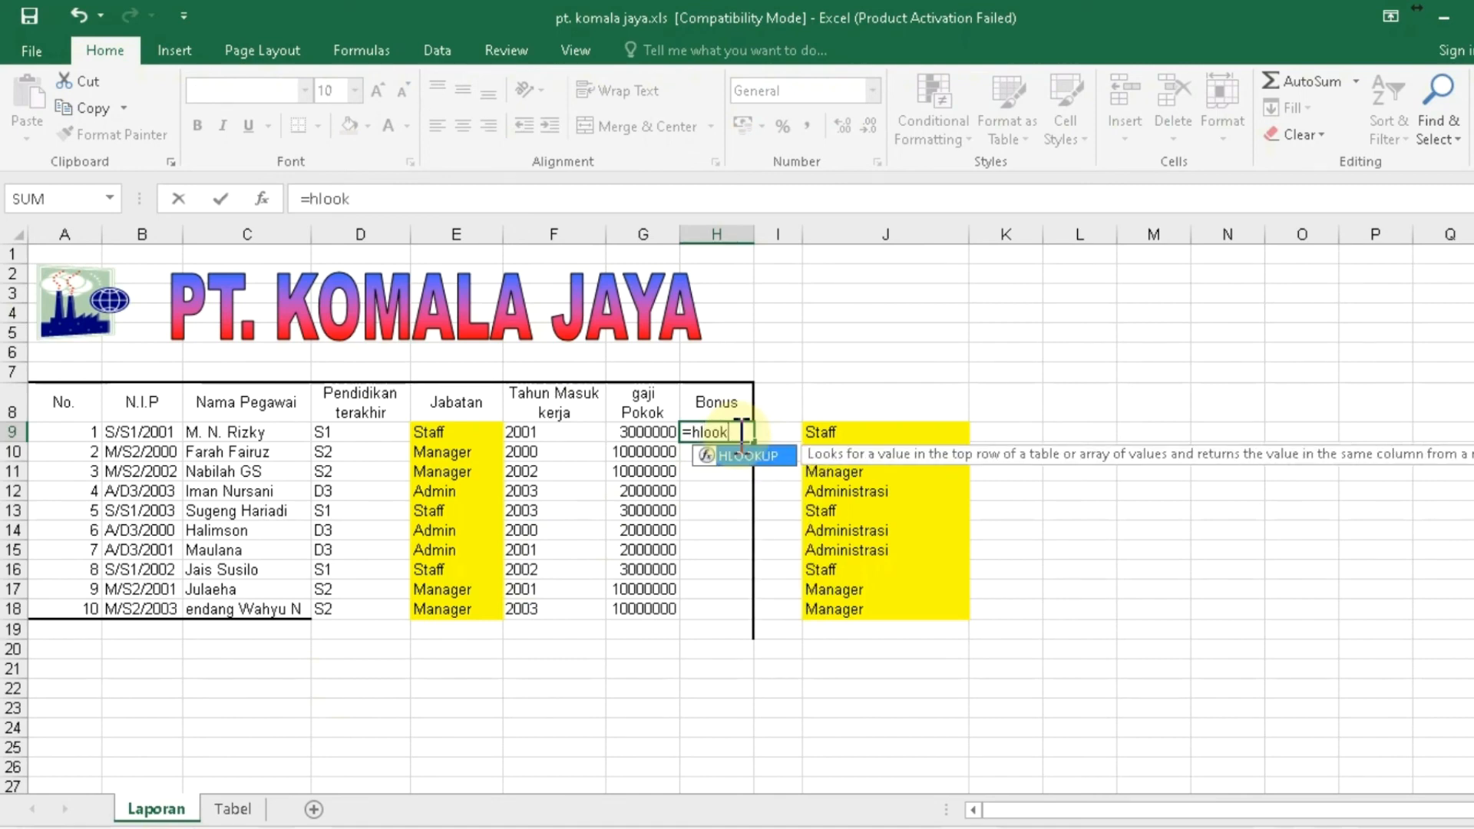
pyautogui.write('up(mis')
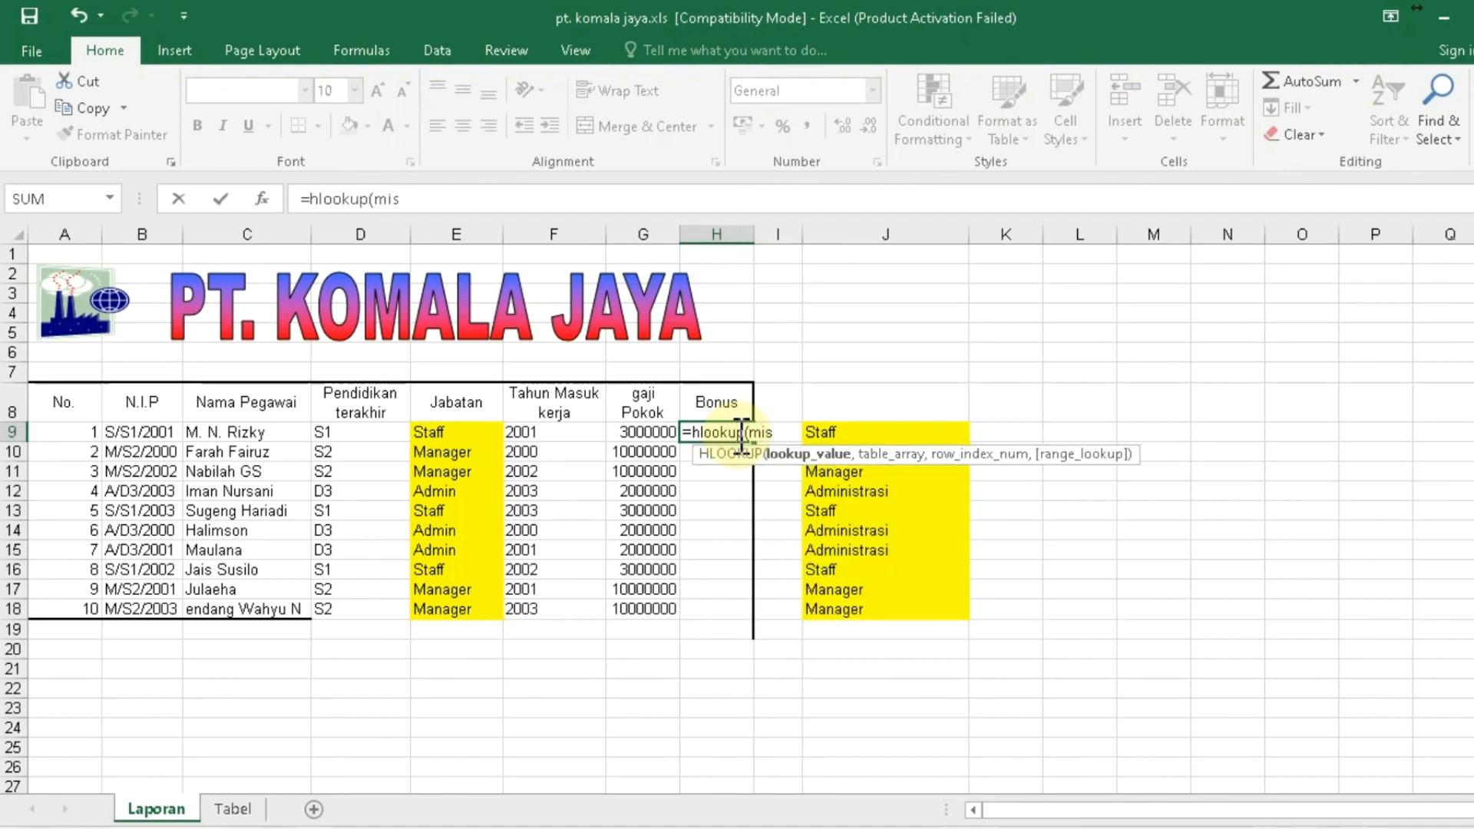
# - Fix the typo so H9 reads =hlookup(mid(B9,3,2), with the table reference pointing into Tabel
pyautogui.press('BackSpace')
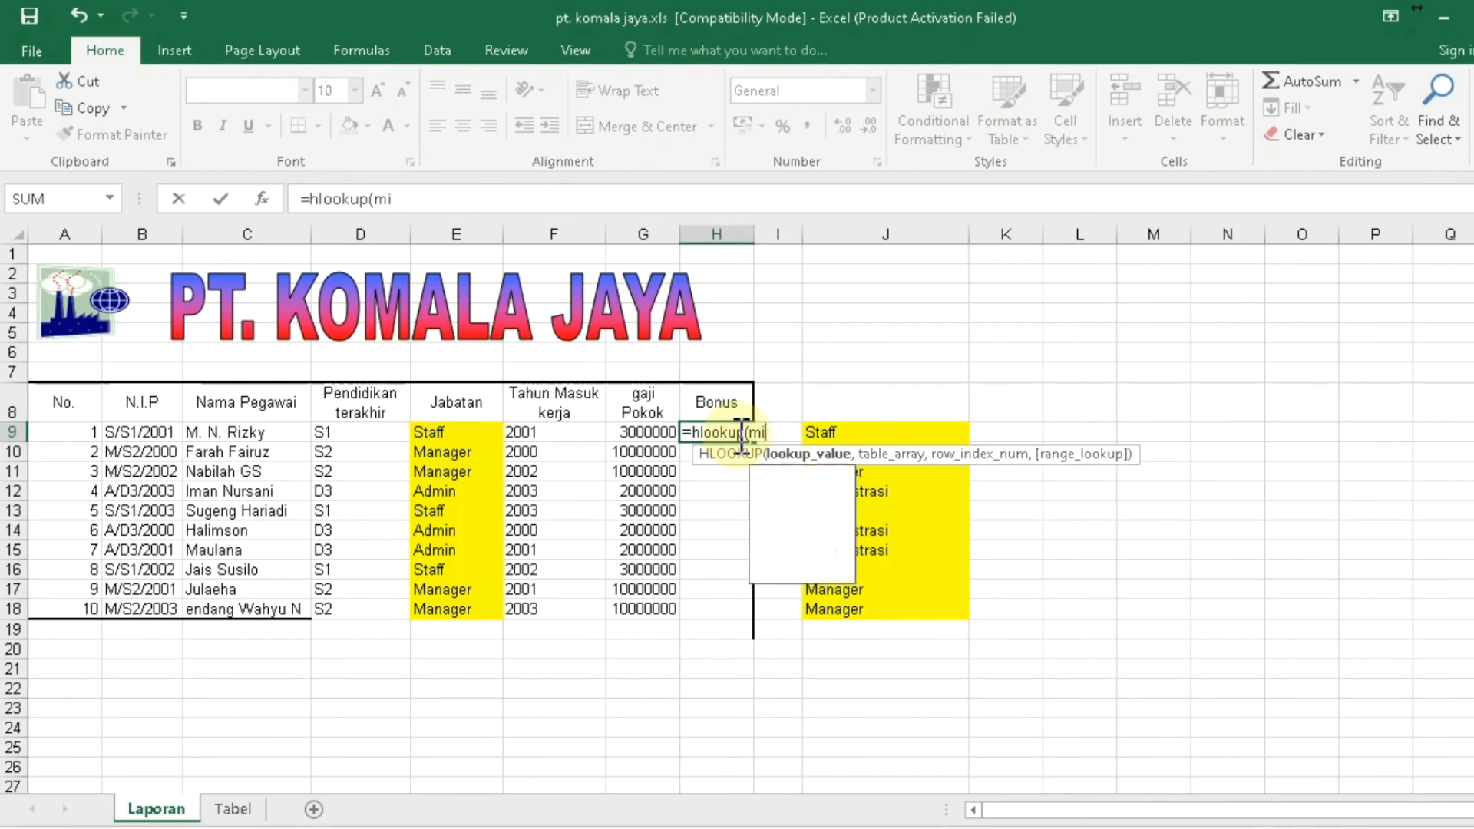
pyautogui.write('d(')
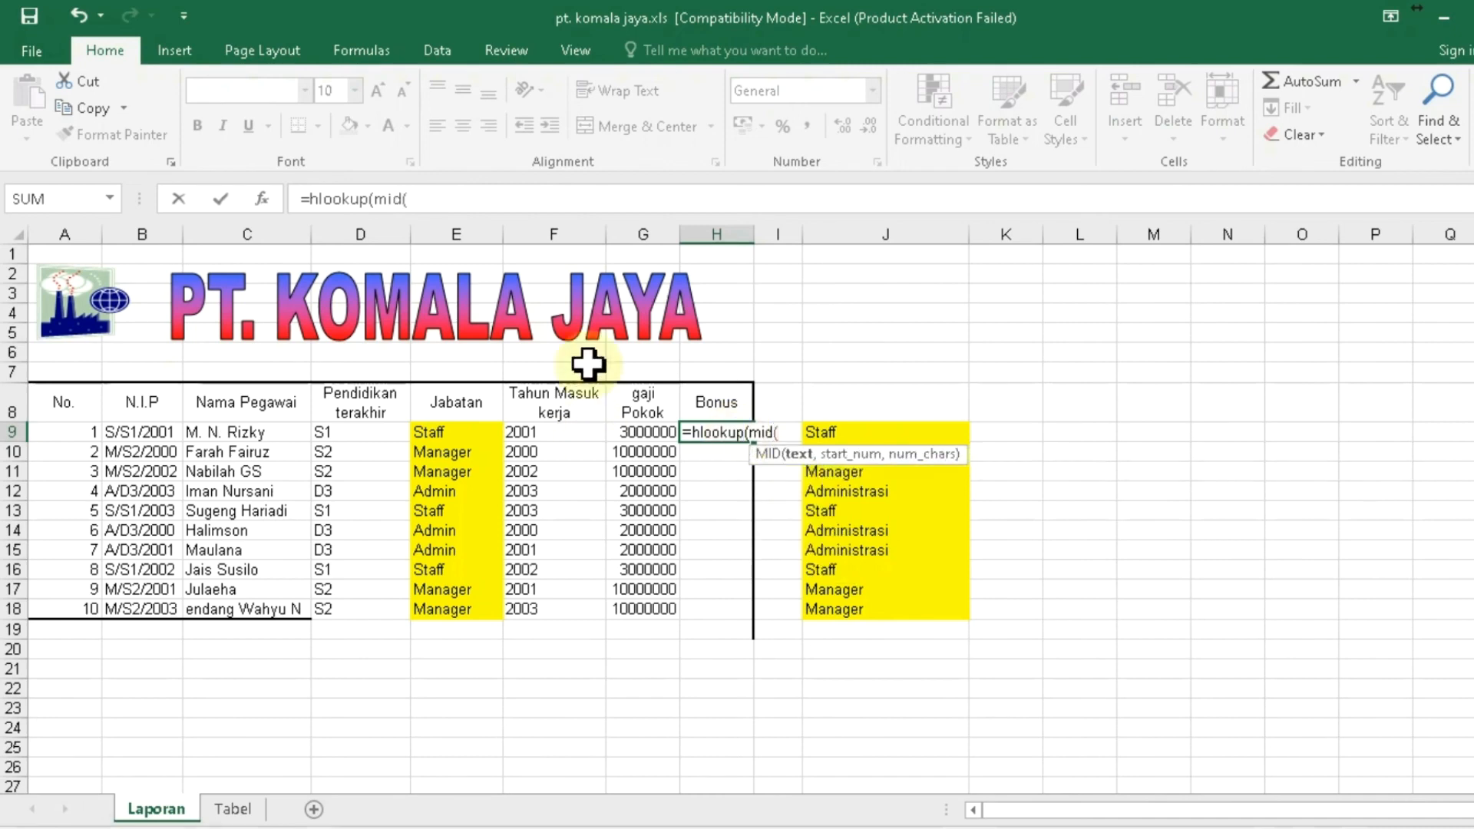
pyautogui.click(150, 435)
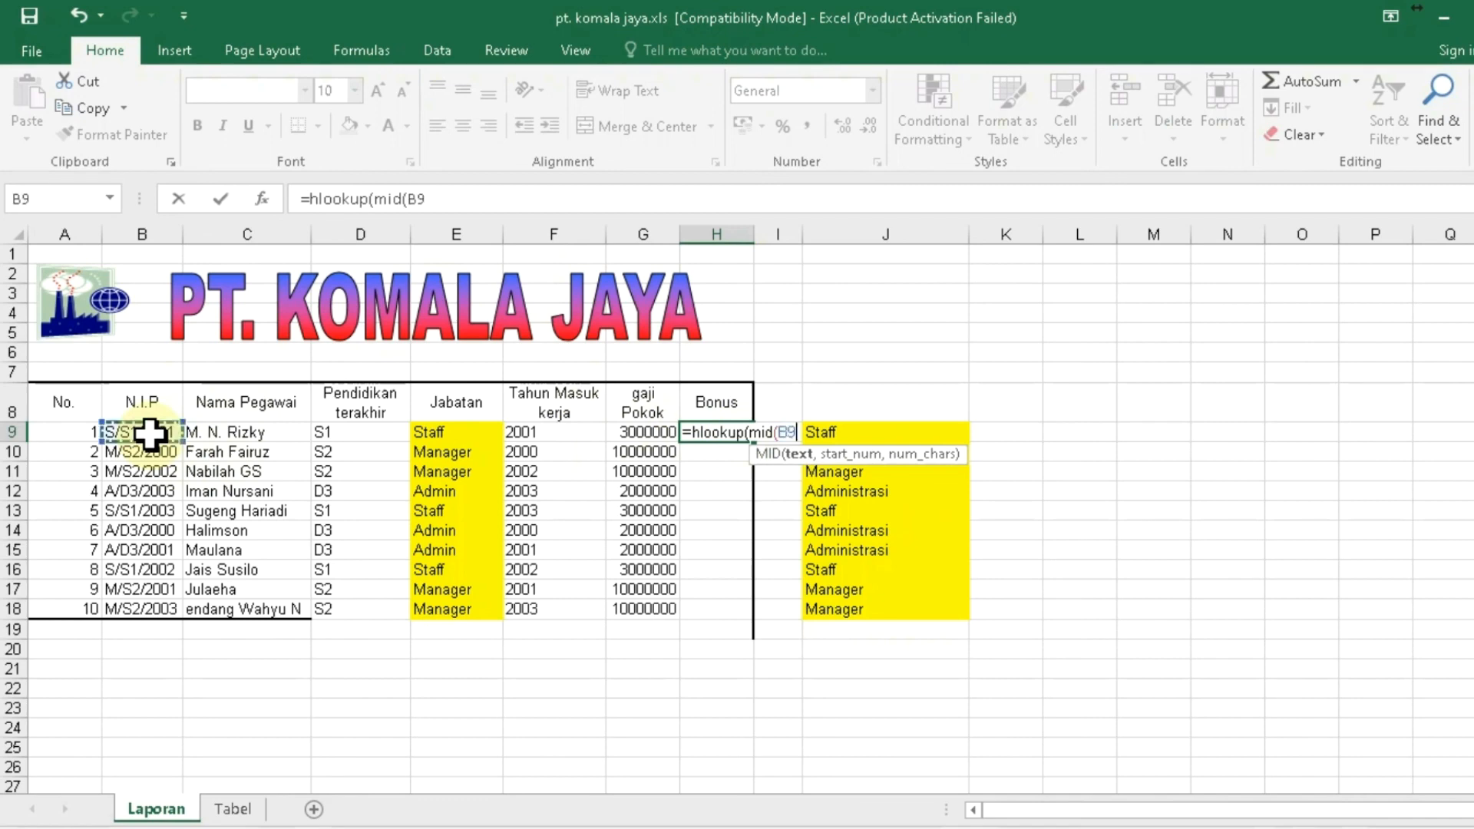
pyautogui.write(',3,2')
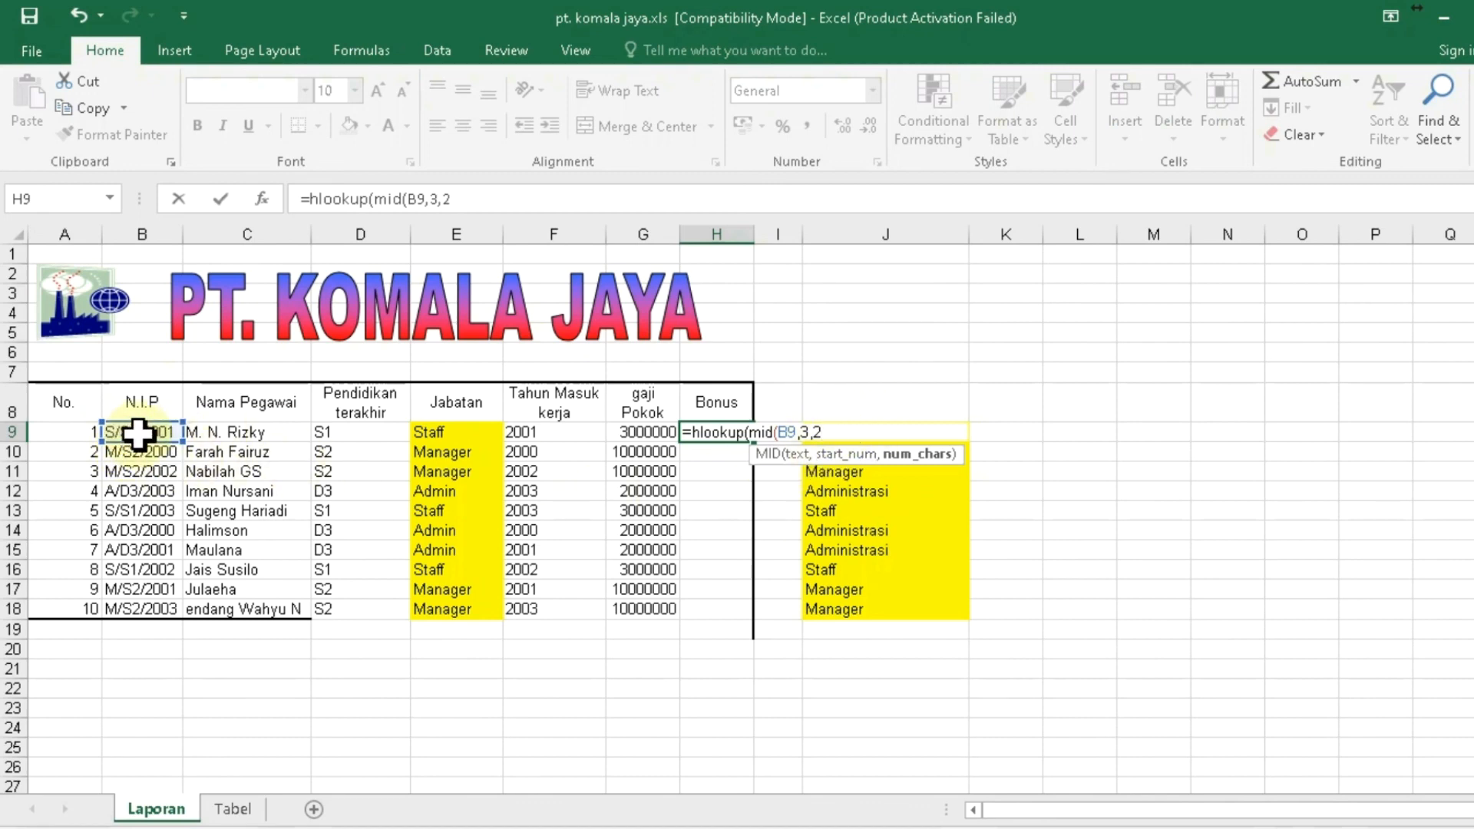
pyautogui.write('),')
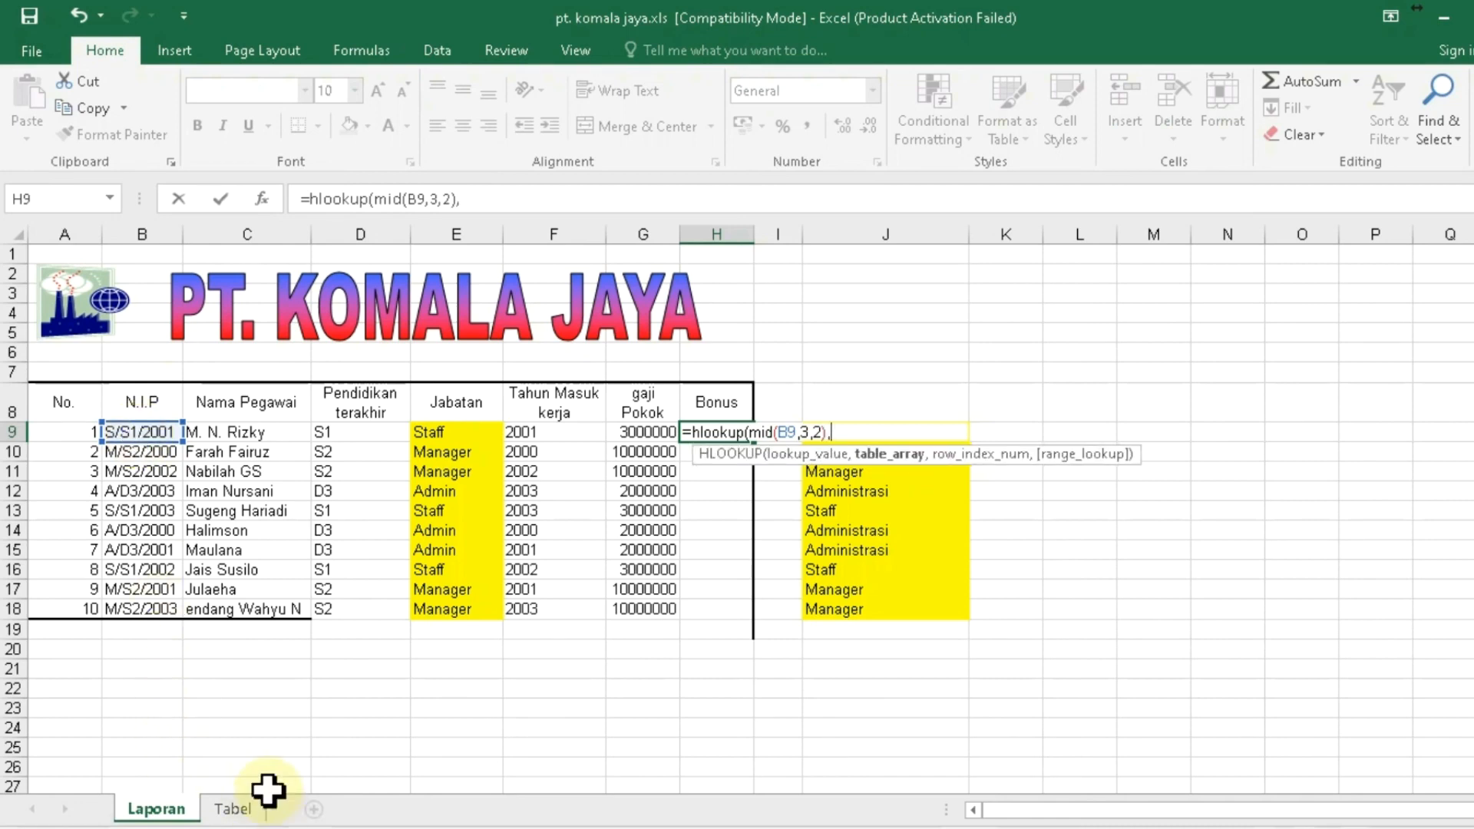
pyautogui.click(237, 818)
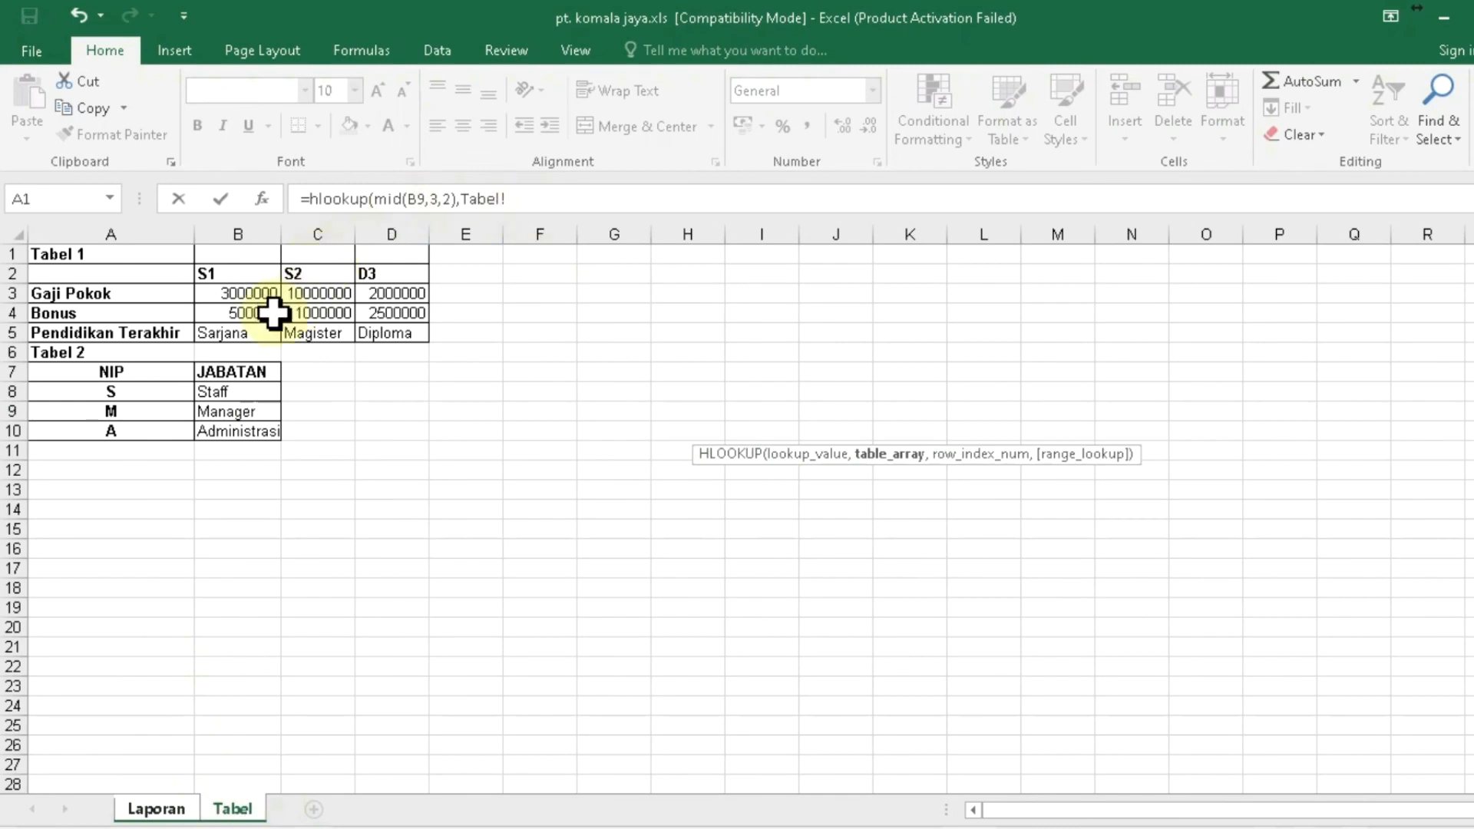
# - Complete H9's formula with Tabel!$B$2:$D$5, row 3 and FALSE, so the bonus shows 500000
pyautogui.click(225, 273)
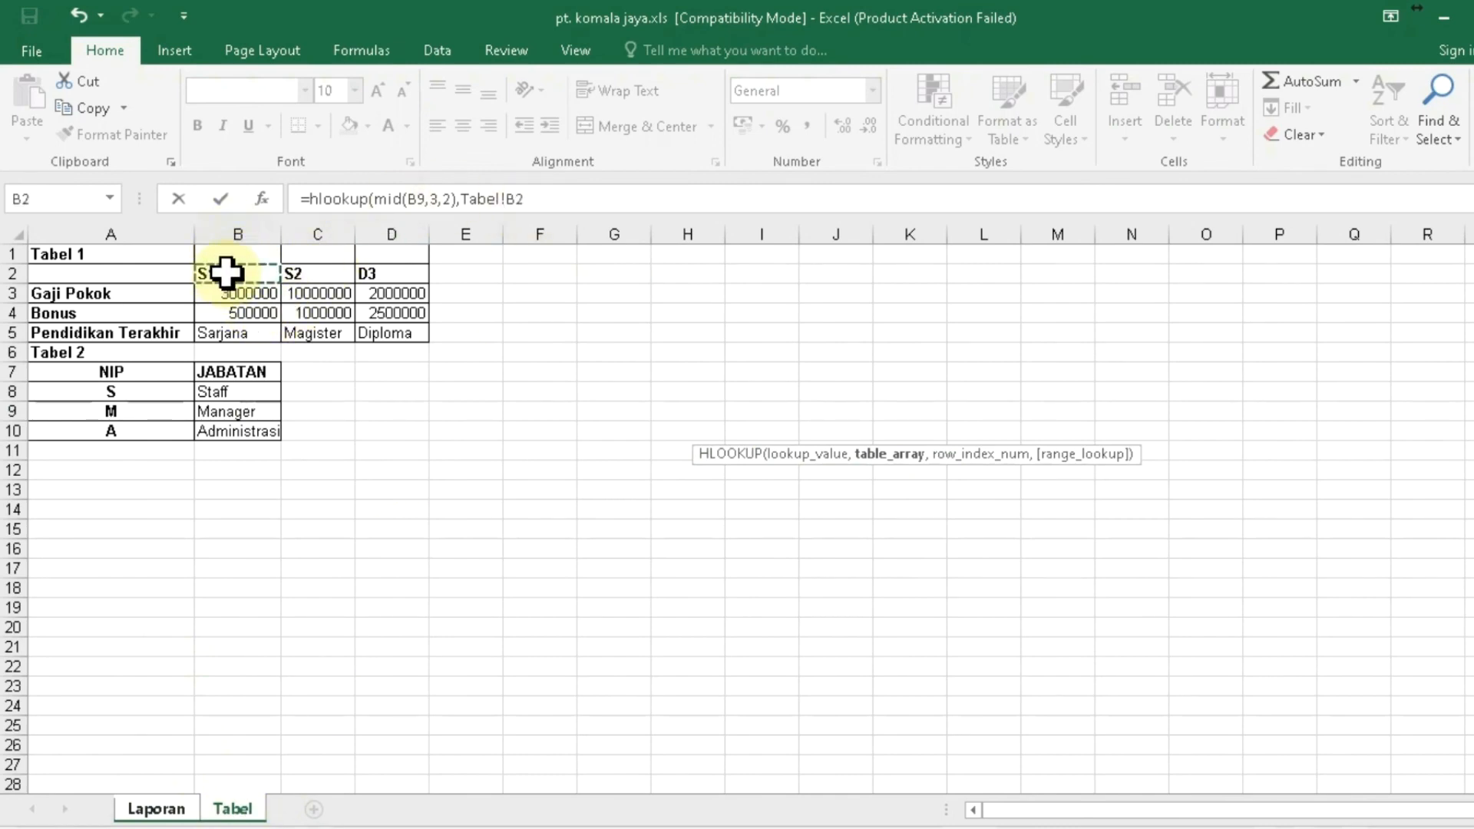
pyautogui.moveTo(225, 273); pyautogui.dragTo(411, 333)
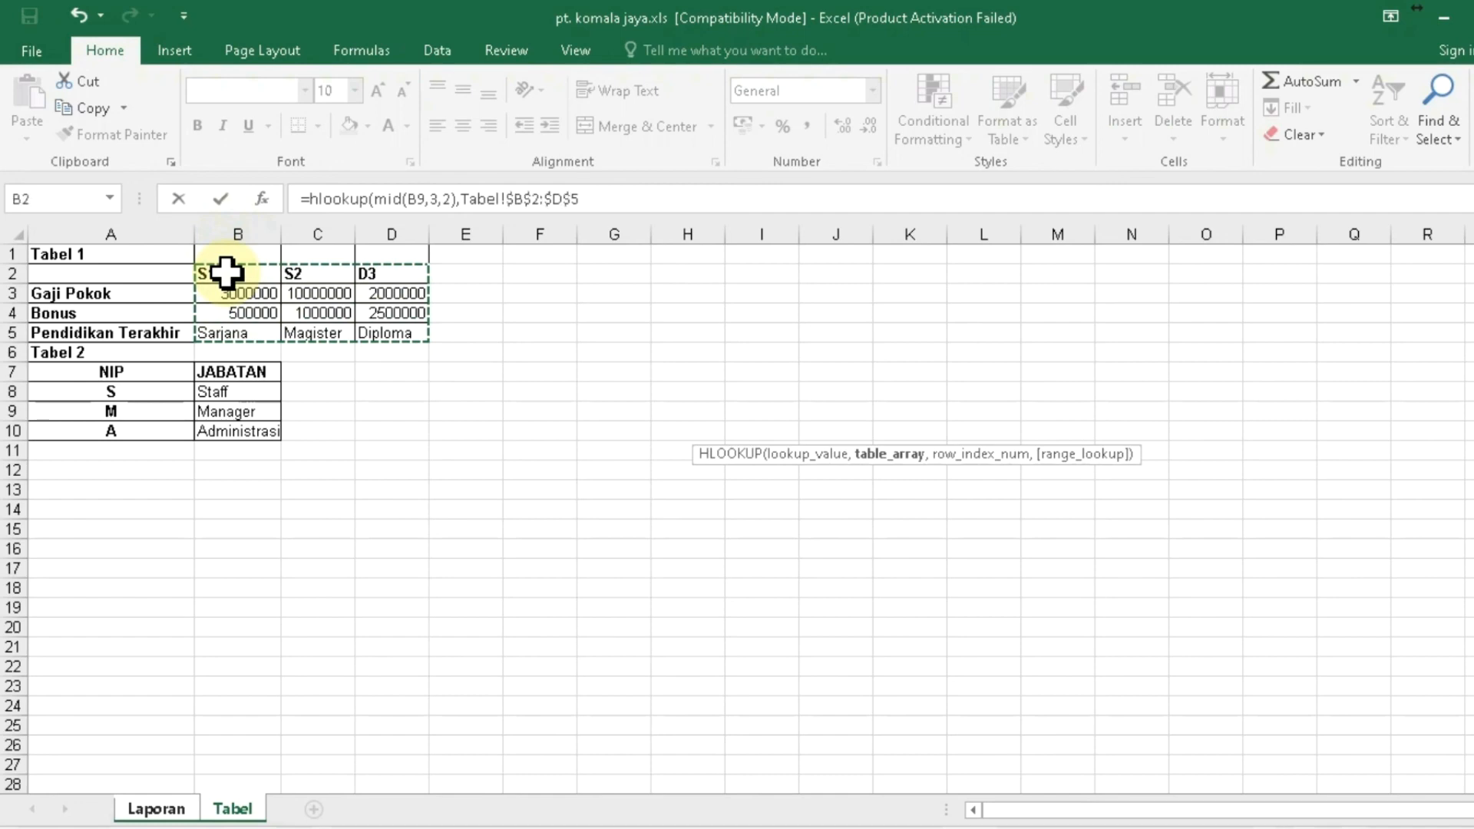
pyautogui.write(',')
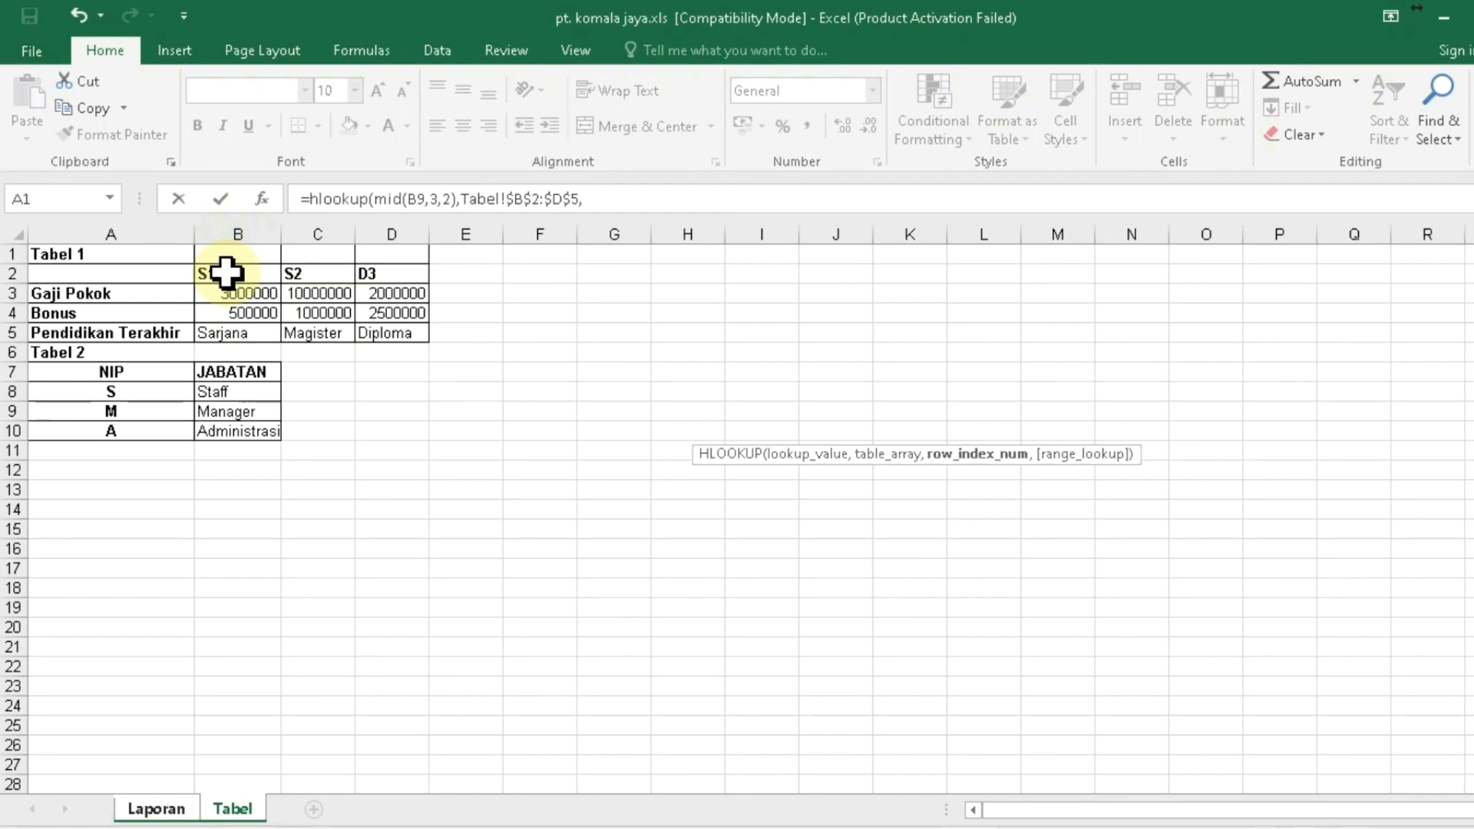
pyautogui.write('3')
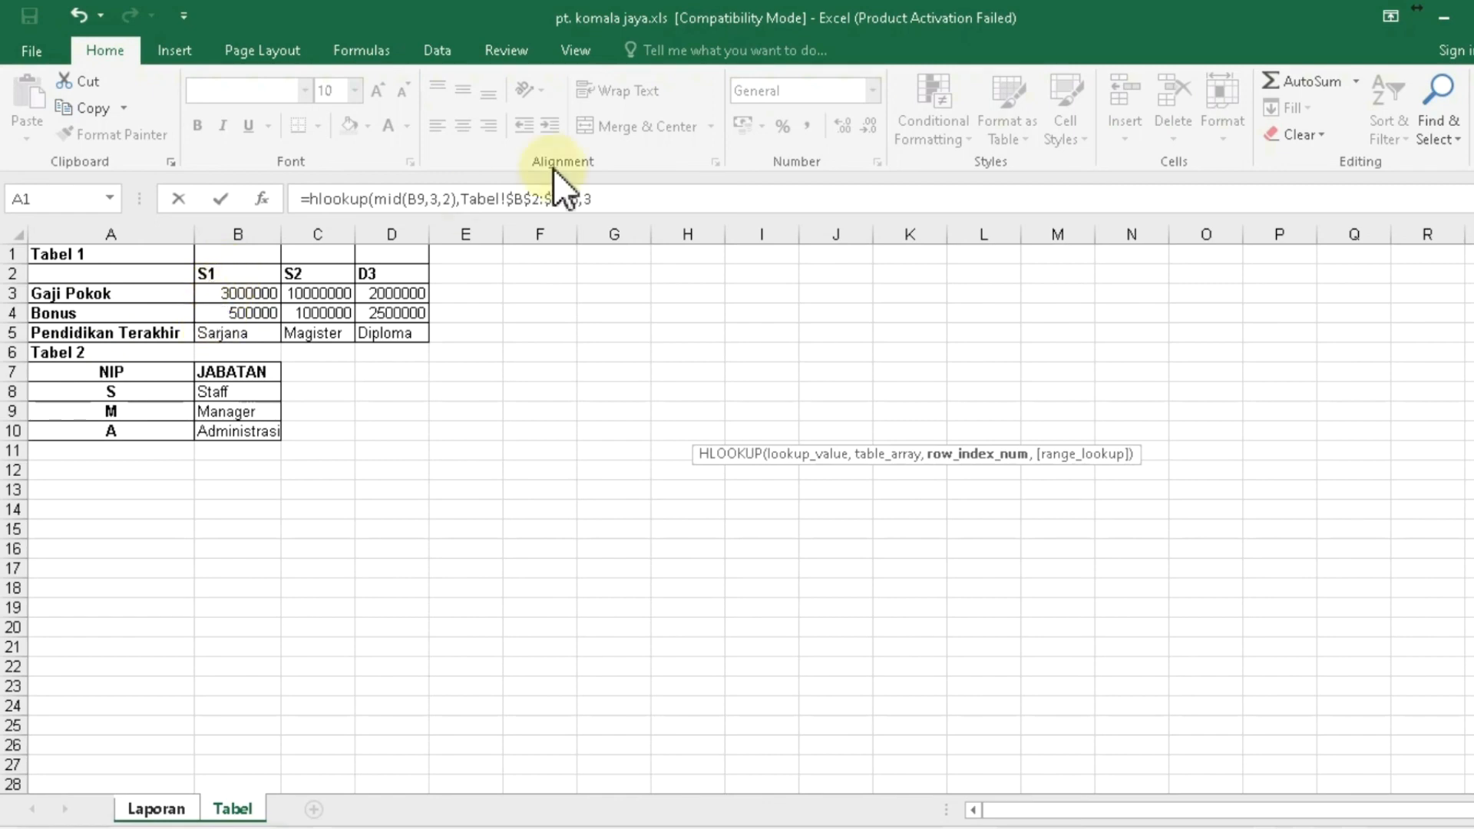
pyautogui.write(',')
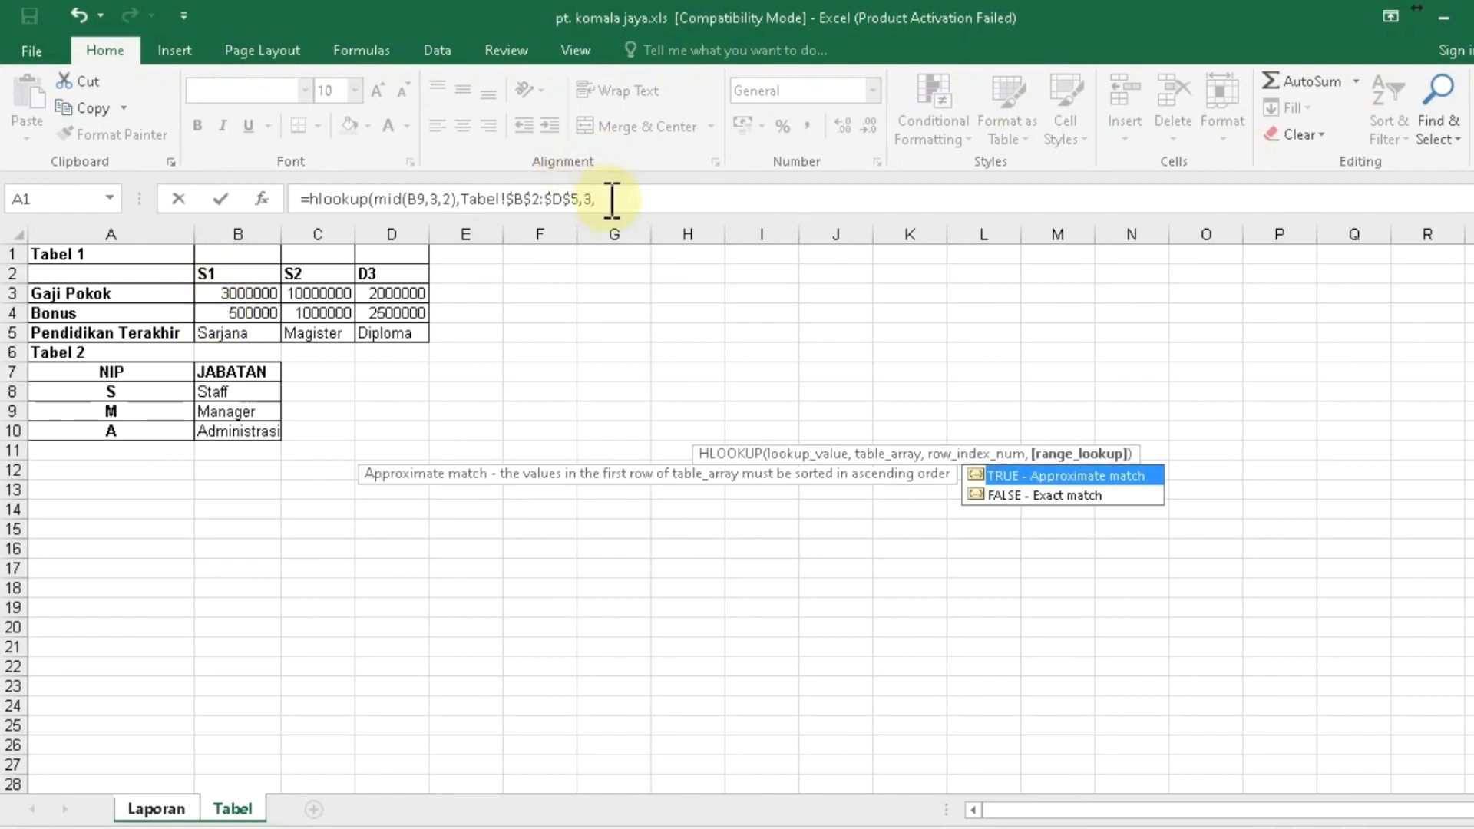
pyautogui.write('false')
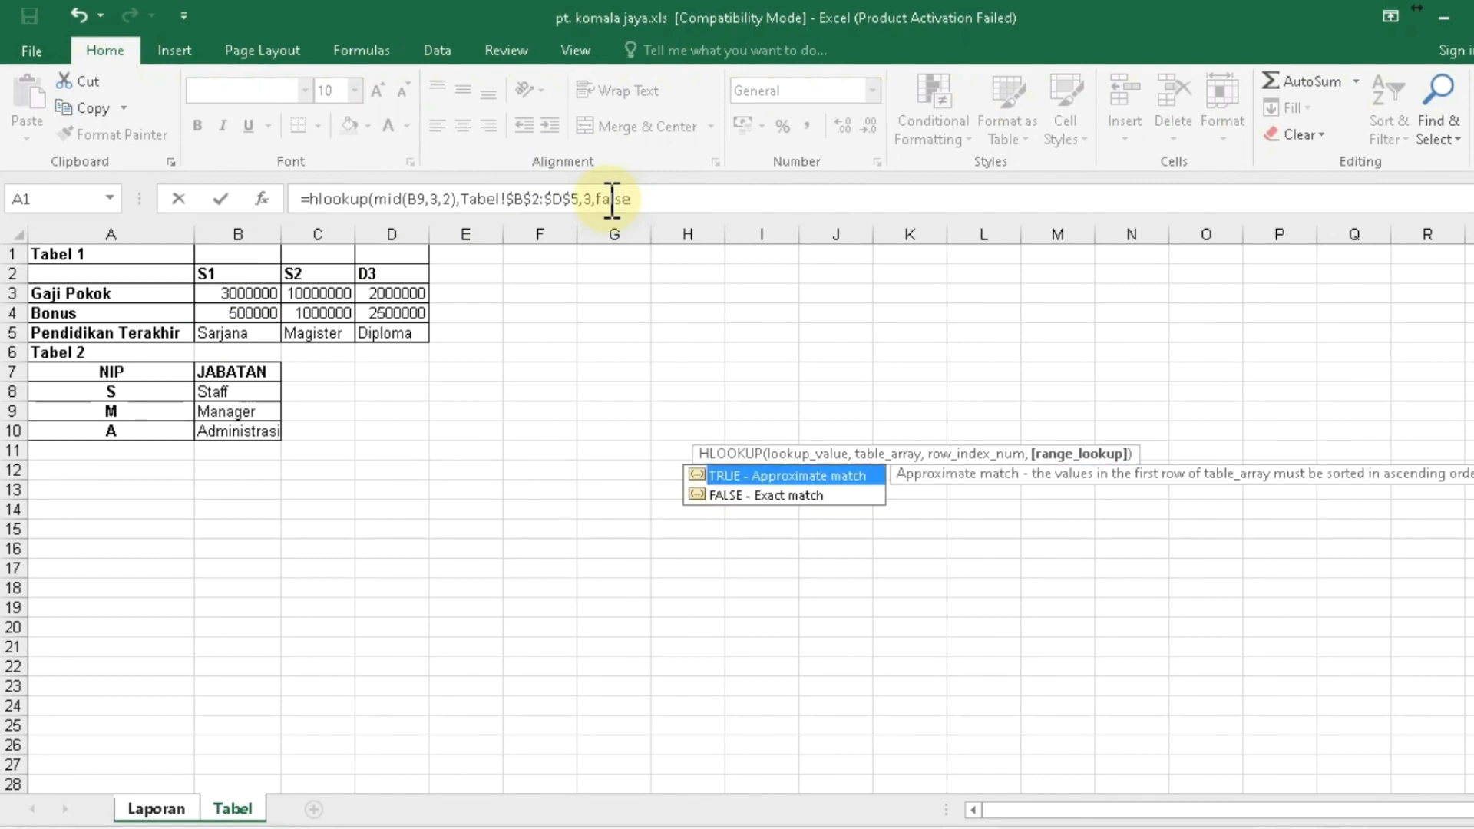
pyautogui.write(')')
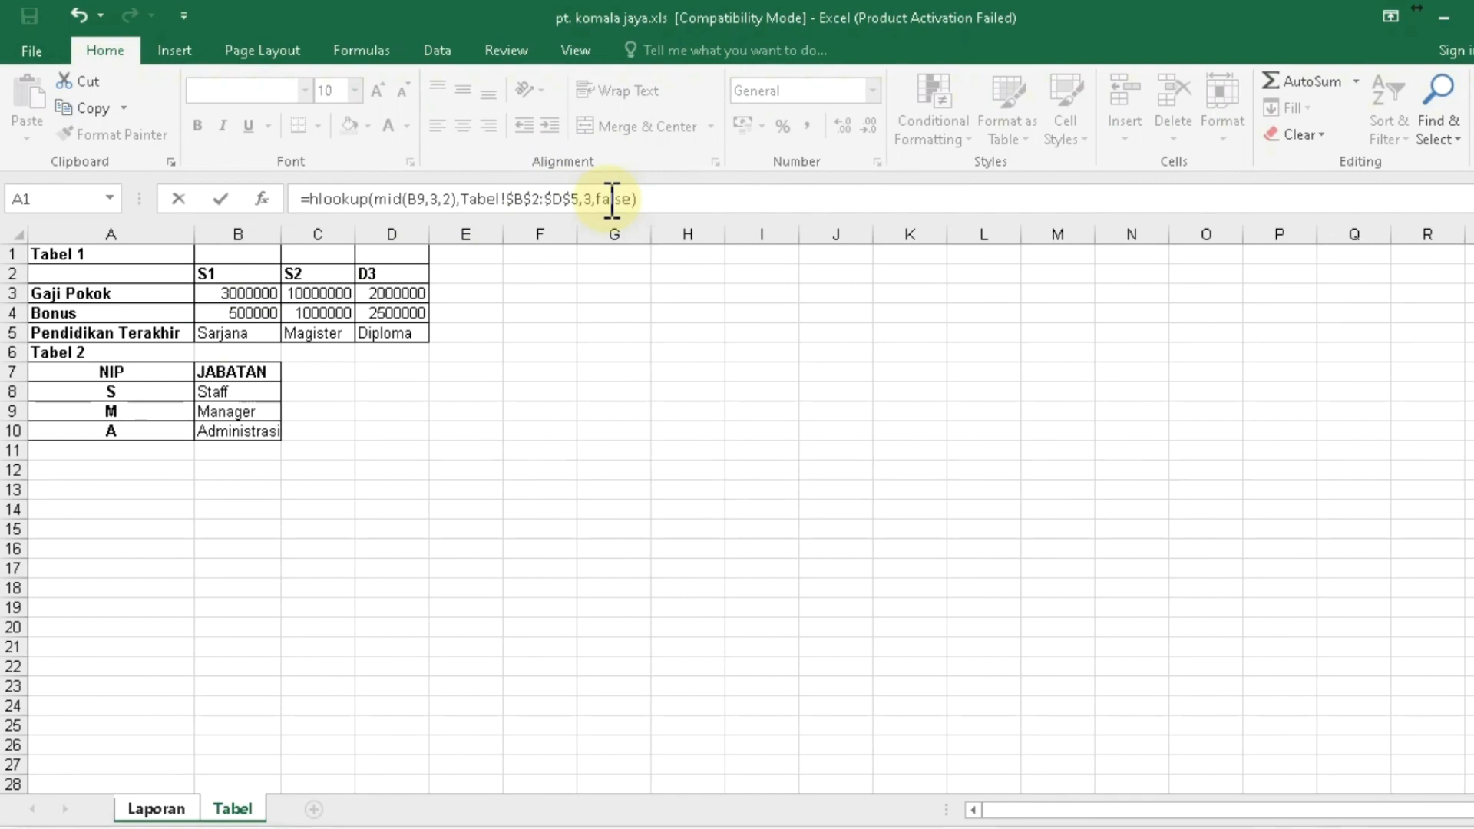
pyautogui.press('Return')
pyautogui.press('Up')
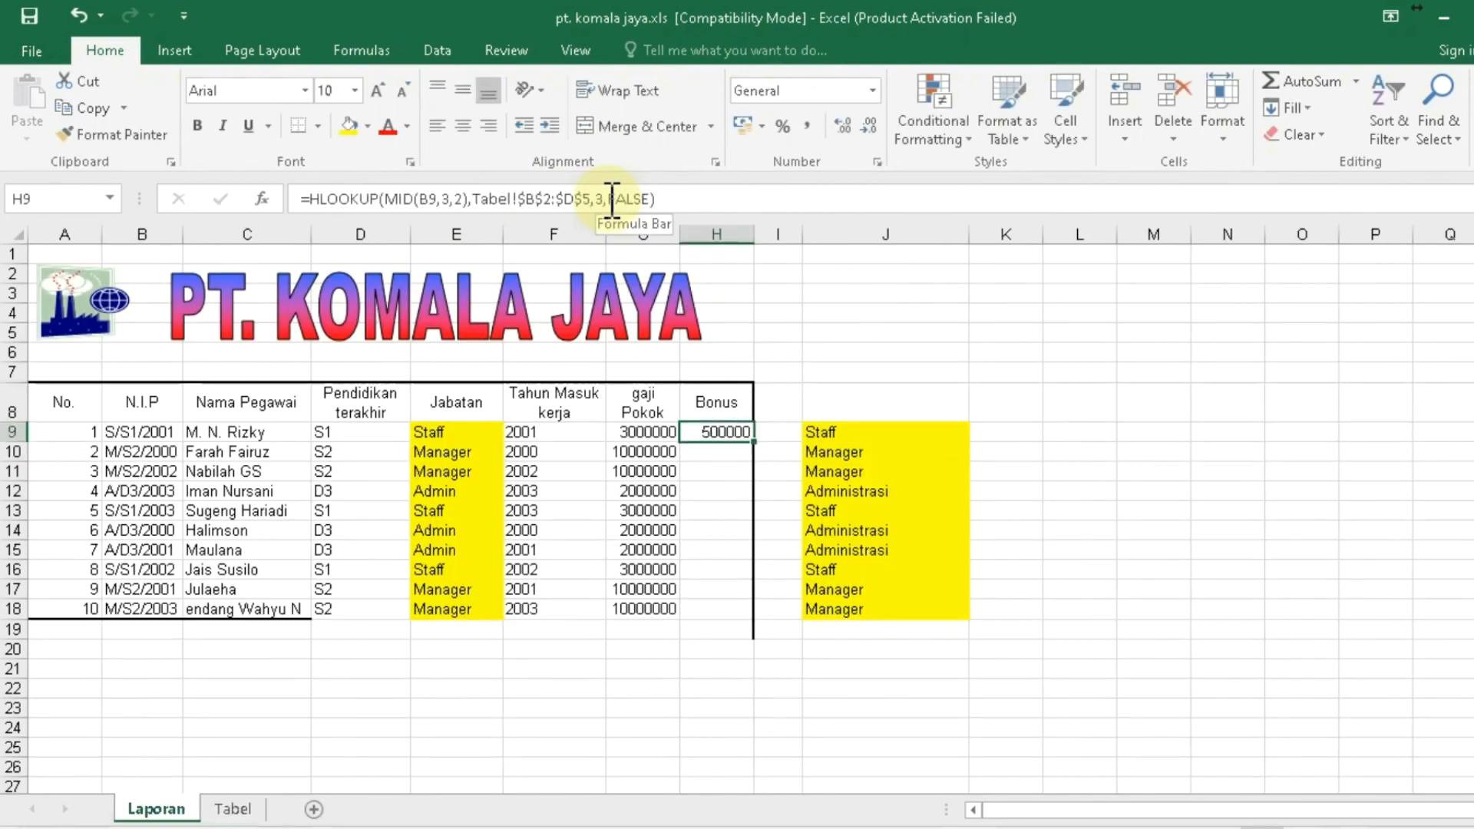
# - Copy H9's Bonus formula into H10:H18, giving 500000, 1000000 or 2500000 per employee
pyautogui.hotkey('ctrl', 'c')
pyautogui.hotkey('shift', 'Down')
pyautogui.hotkey('shift', 'Down')
pyautogui.hotkey('shift', 'Down')
pyautogui.hotkey('shift', 'Down')
pyautogui.hotkey('shift', 'Down')
pyautogui.hotkey('shift', 'Down')
pyautogui.hotkey('shift', 'Down')
pyautogui.hotkey('shift', 'Down')
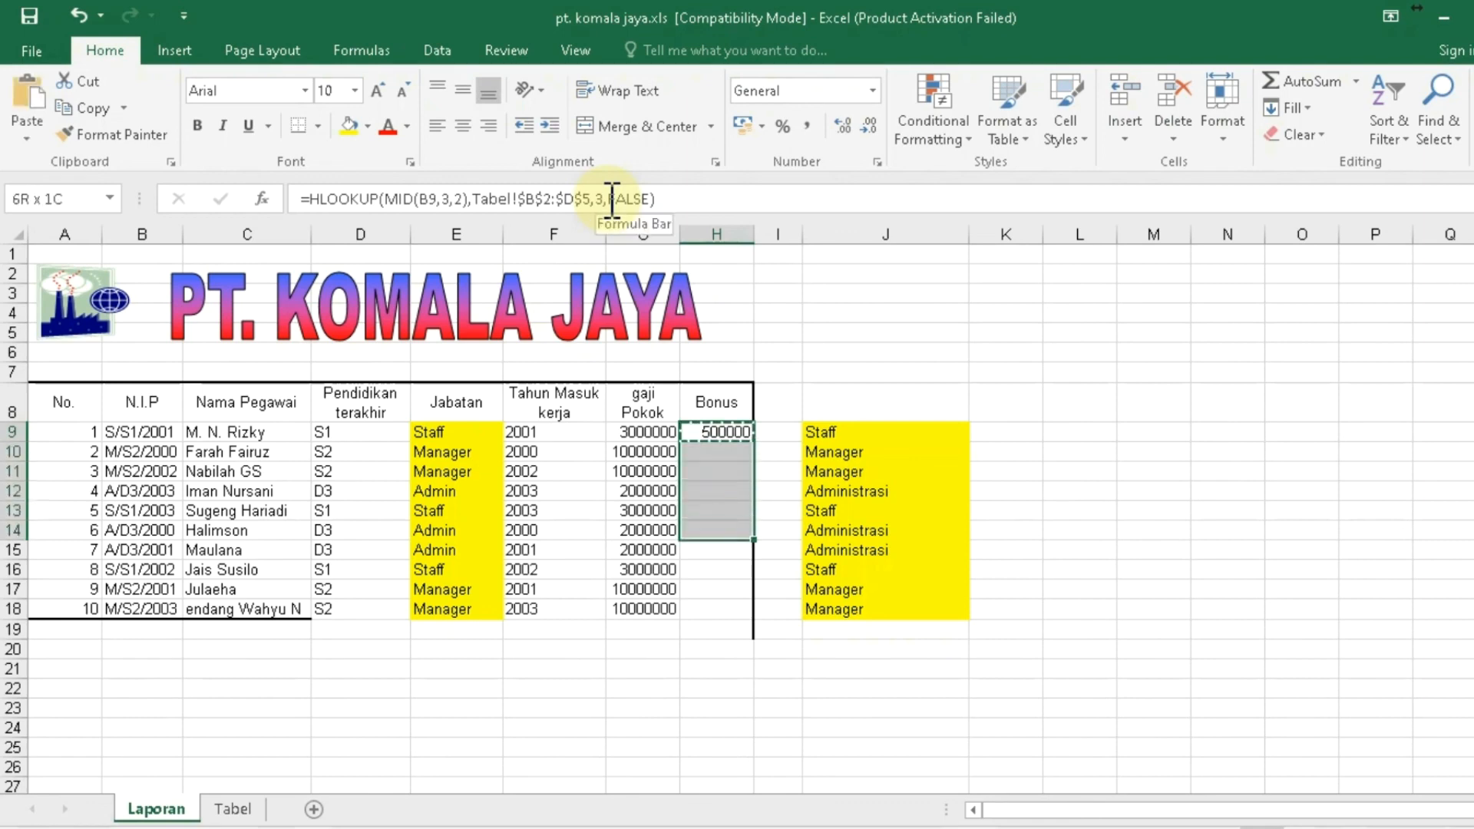
pyautogui.hotkey('shift', 'Down')
pyautogui.hotkey('ctrl', 'v')
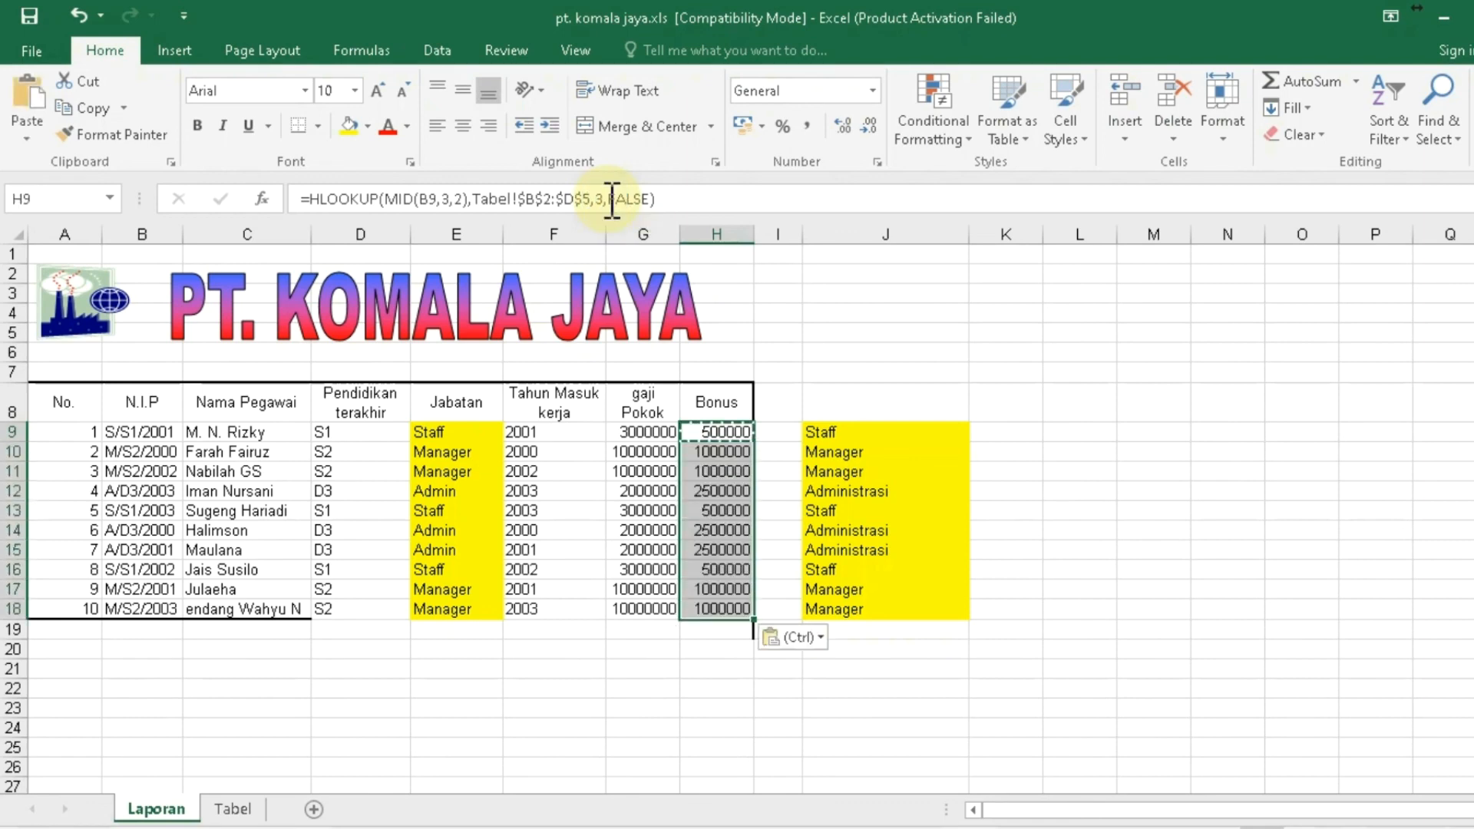
pyautogui.press('Escape')
pyautogui.click(787, 396)
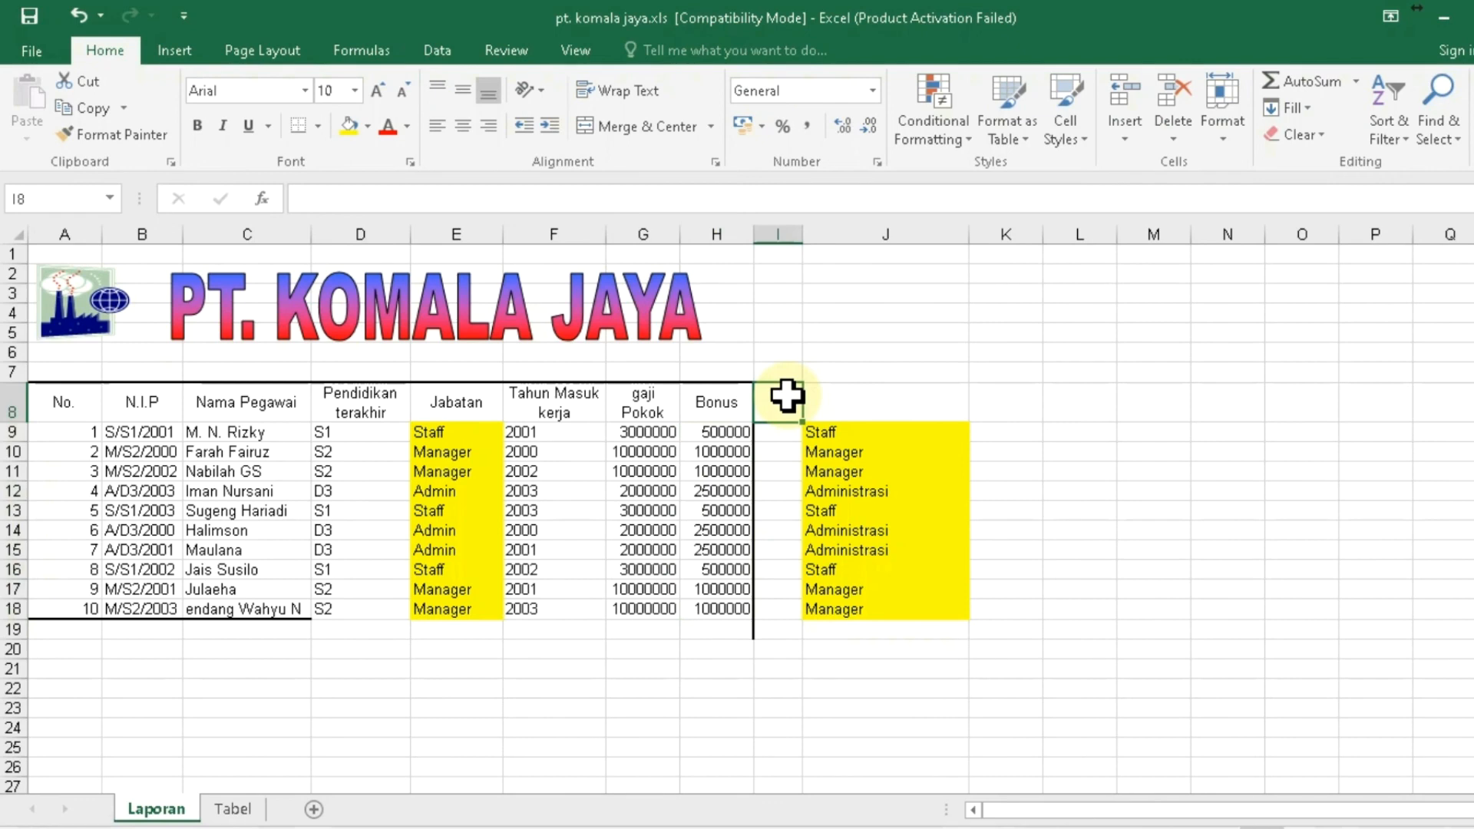